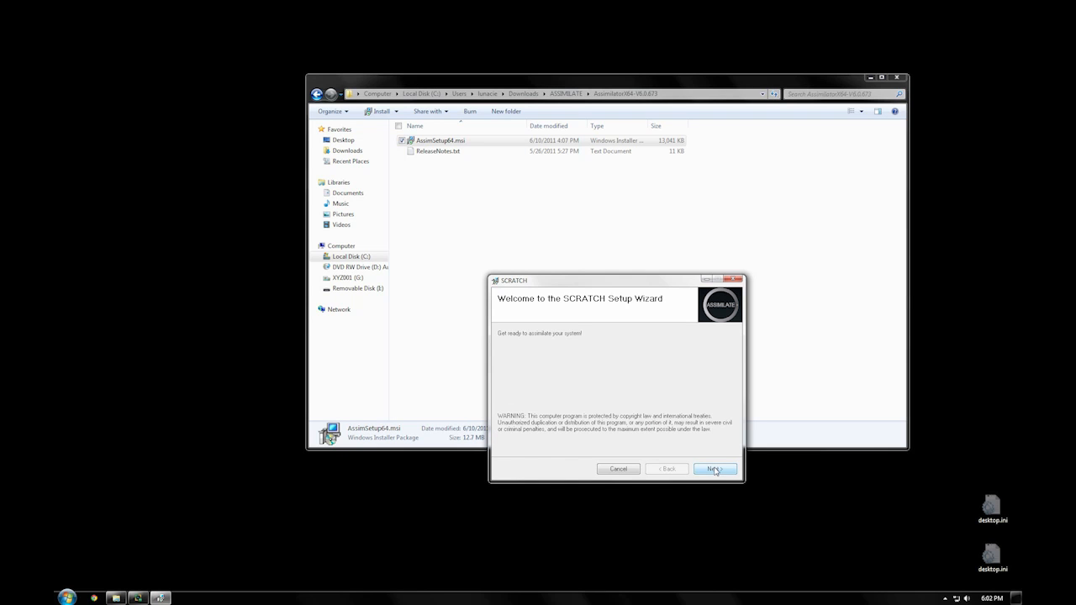
Step: Complete the SCRATCH setup wizard through to the finished installation, and close the installer and its folder window
click(715, 469)
click(599, 448)
click(712, 469)
click(713, 469)
click(712, 471)
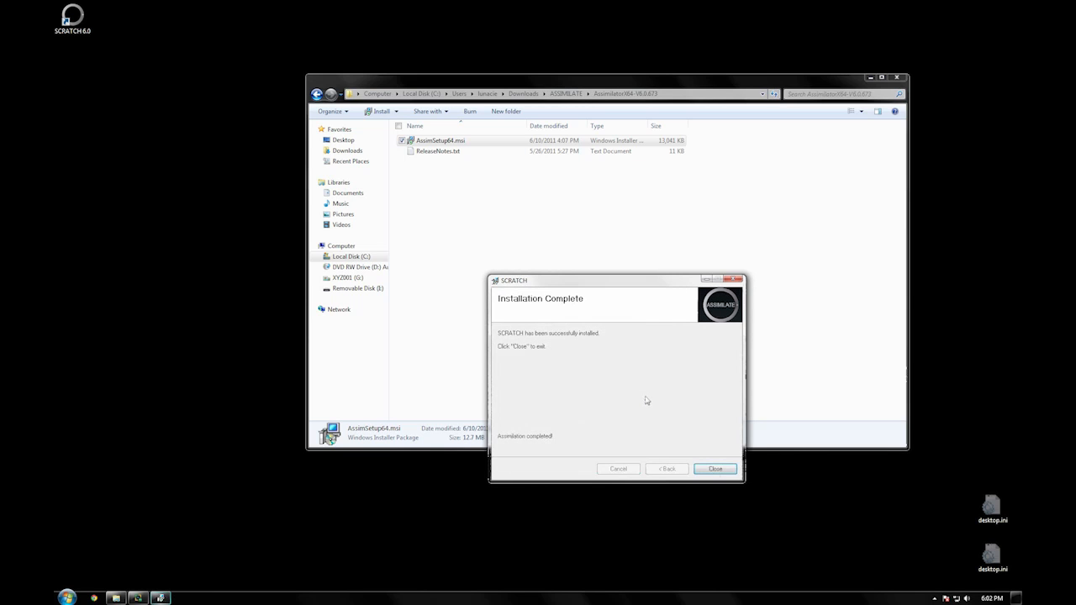
click(706, 469)
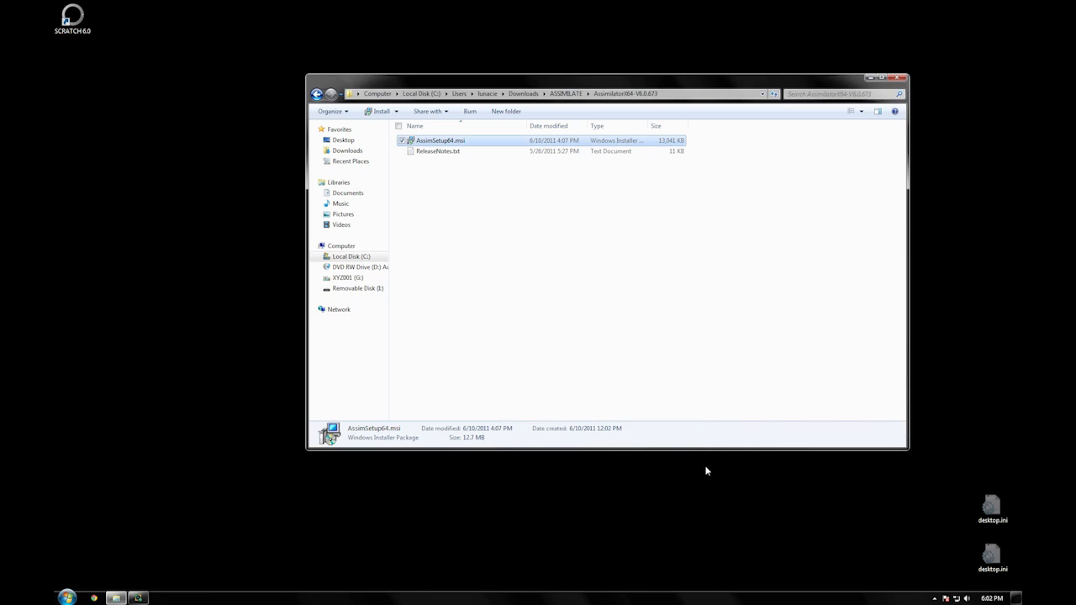
click(898, 78)
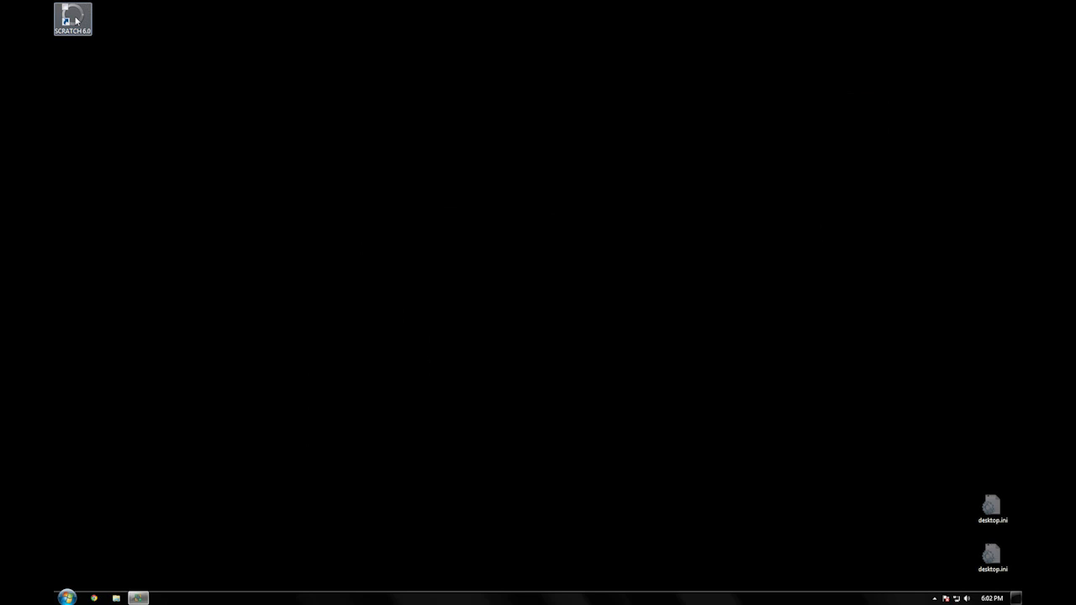
Step: Launch SCRATCH 6.0 from the desktop and load the license file scratch-V6(RIGEL).lic from the user's Downloads folder on C:
double_click(74, 18)
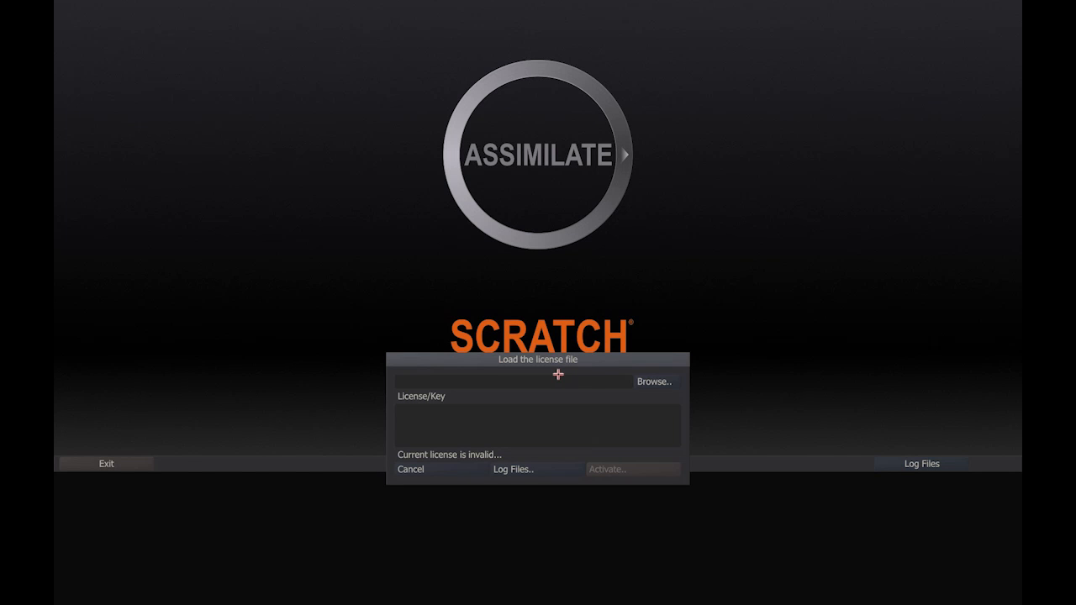
click(645, 380)
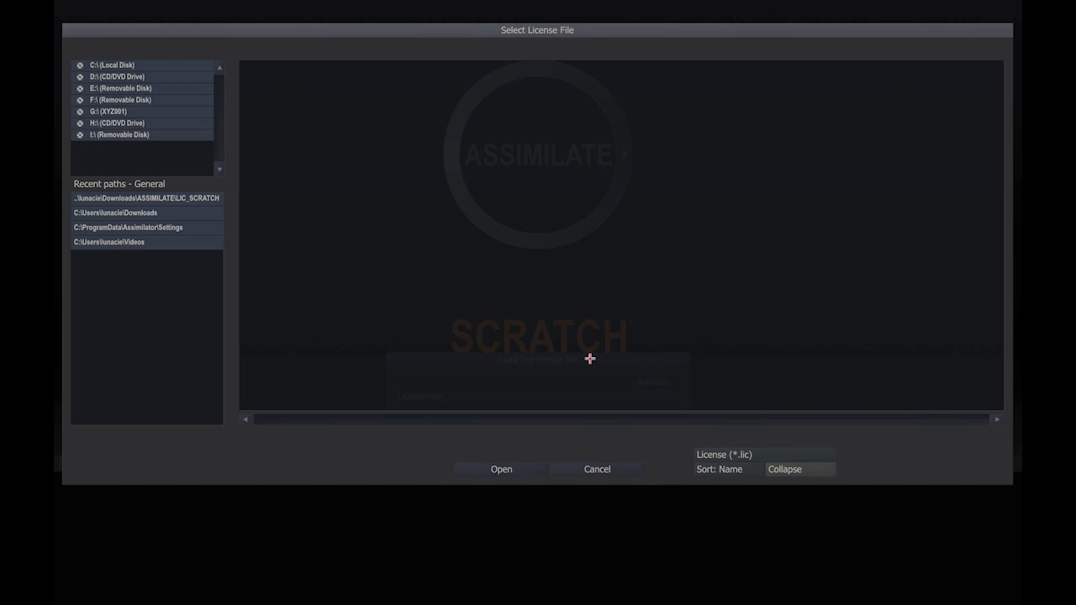
click(123, 65)
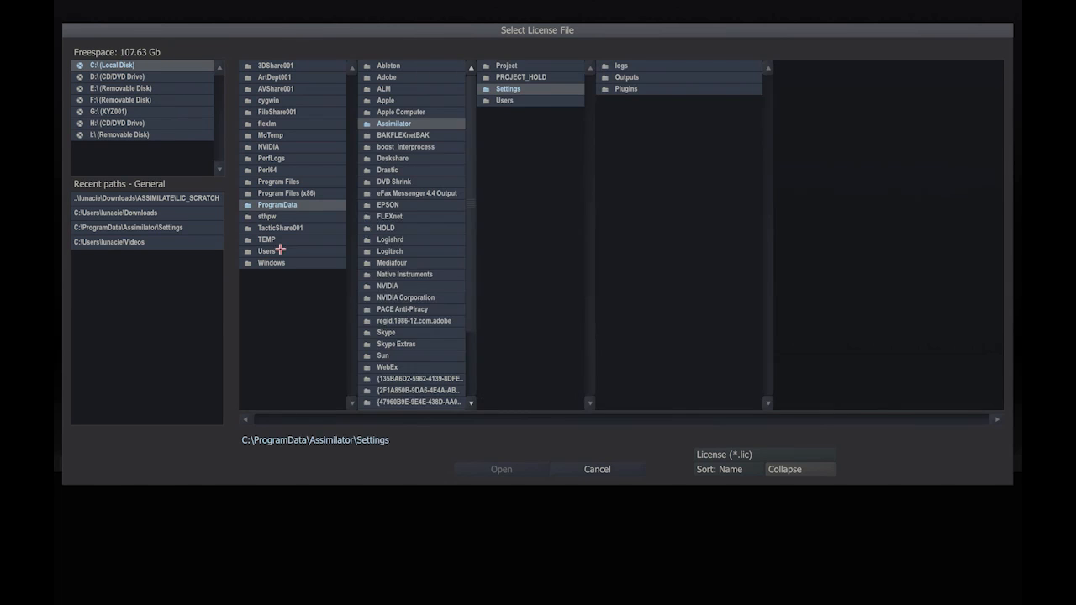
click(278, 250)
click(388, 100)
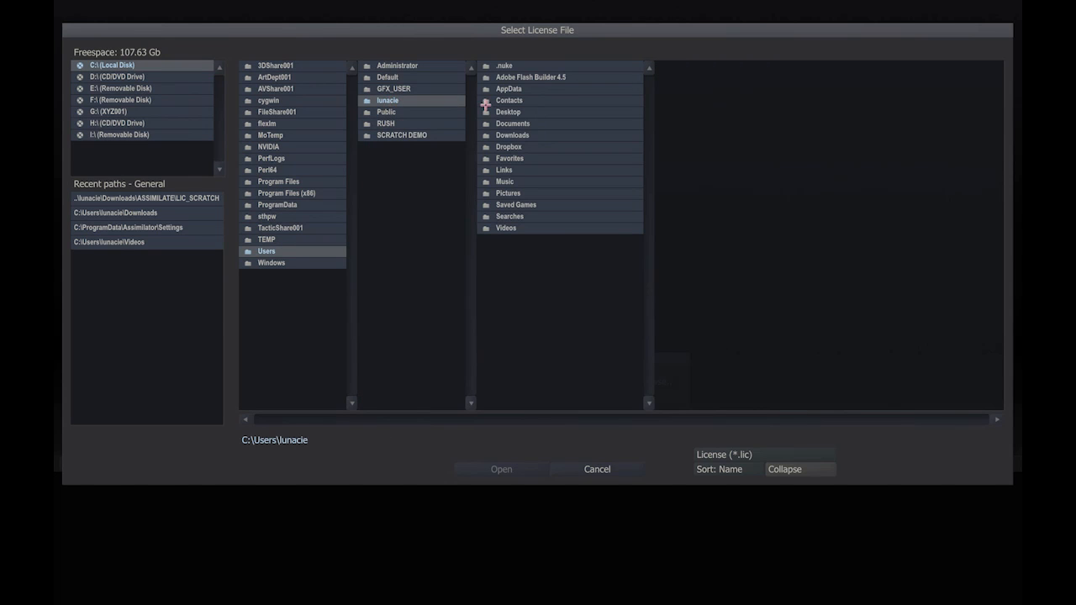
click(511, 134)
click(614, 193)
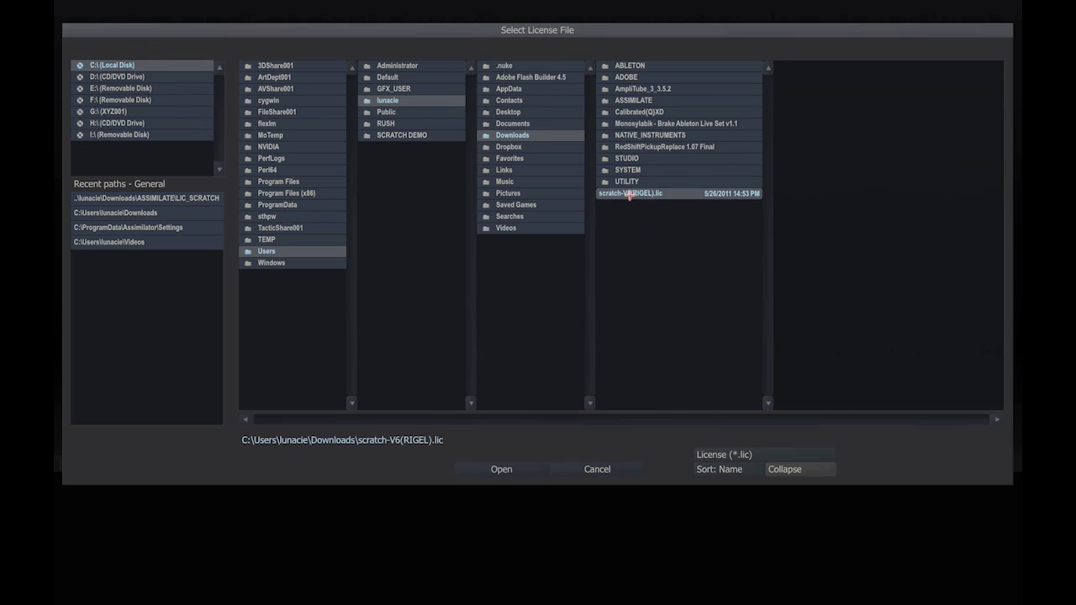
click(492, 470)
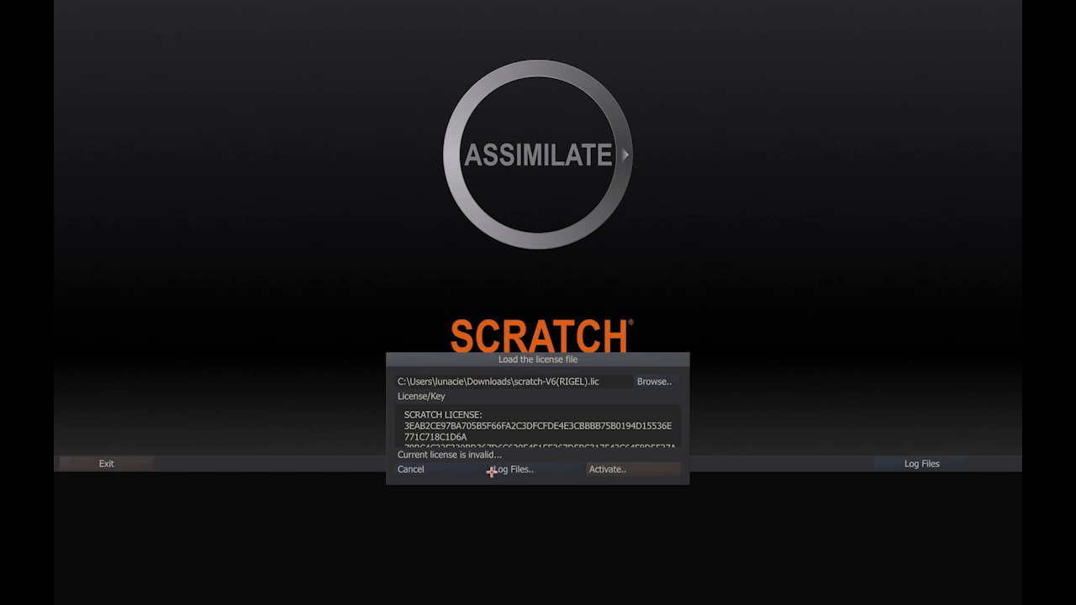
Step: Activate the loaded license and allow SCRATCH to restart
click(598, 468)
click(598, 468)
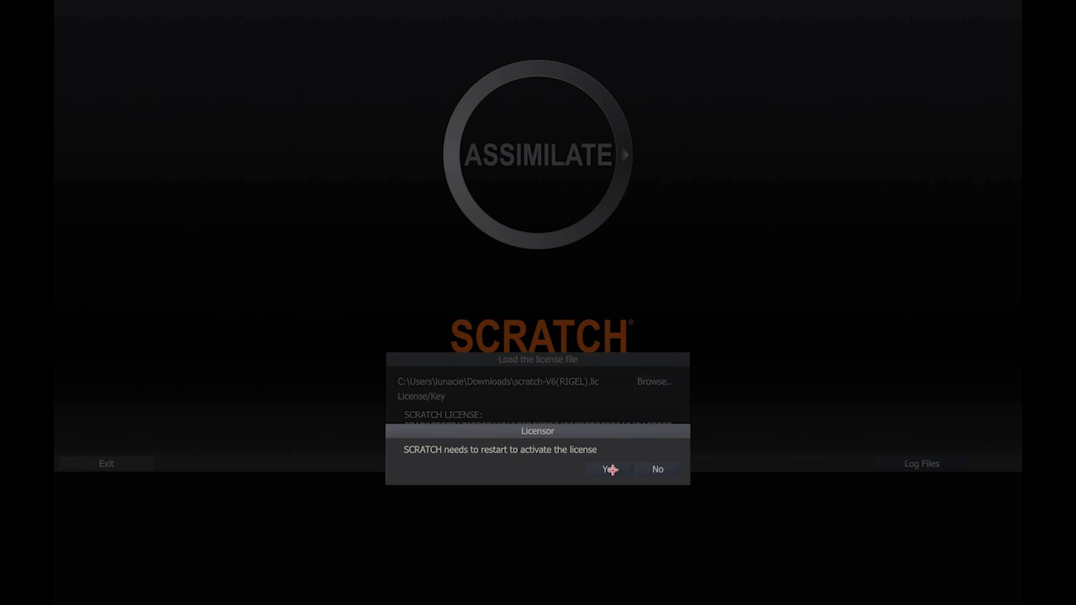
click(607, 469)
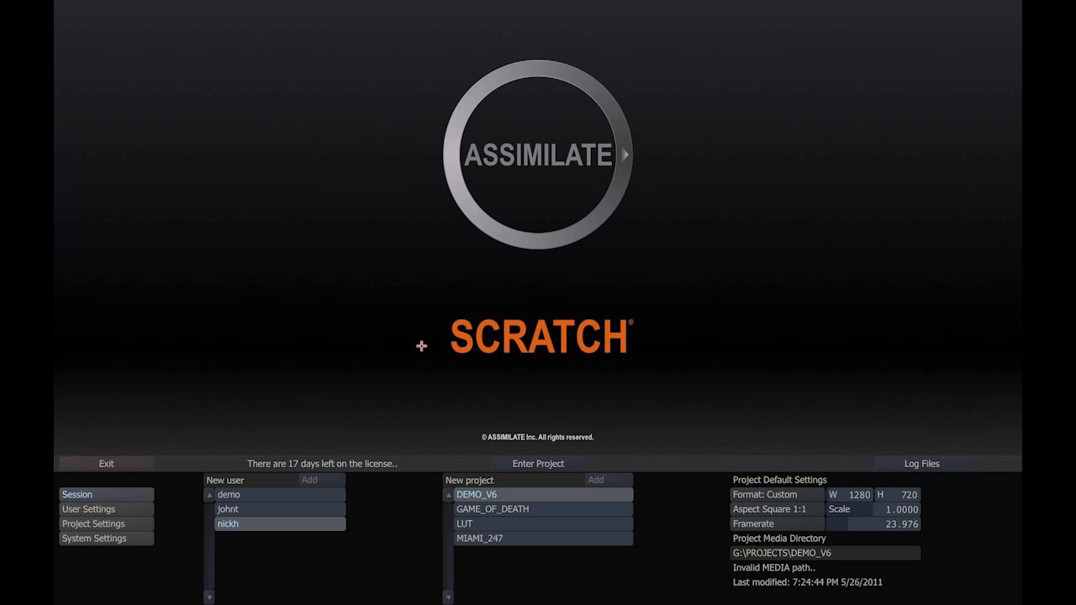
Step: Add a new project called MARGERITA to the project list
click(509, 479)
text(MARGERITA)
click(599, 480)
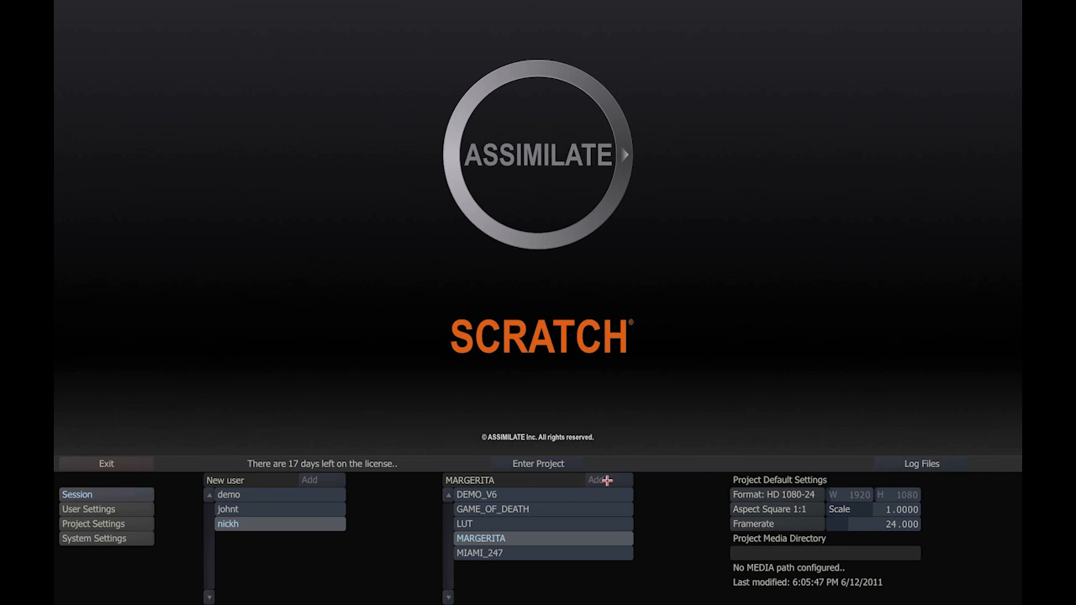
Step: Set the project's default format to 1280 × 720 using the HD 720-25 preset, and change the framerate to 23.976
click(759, 495)
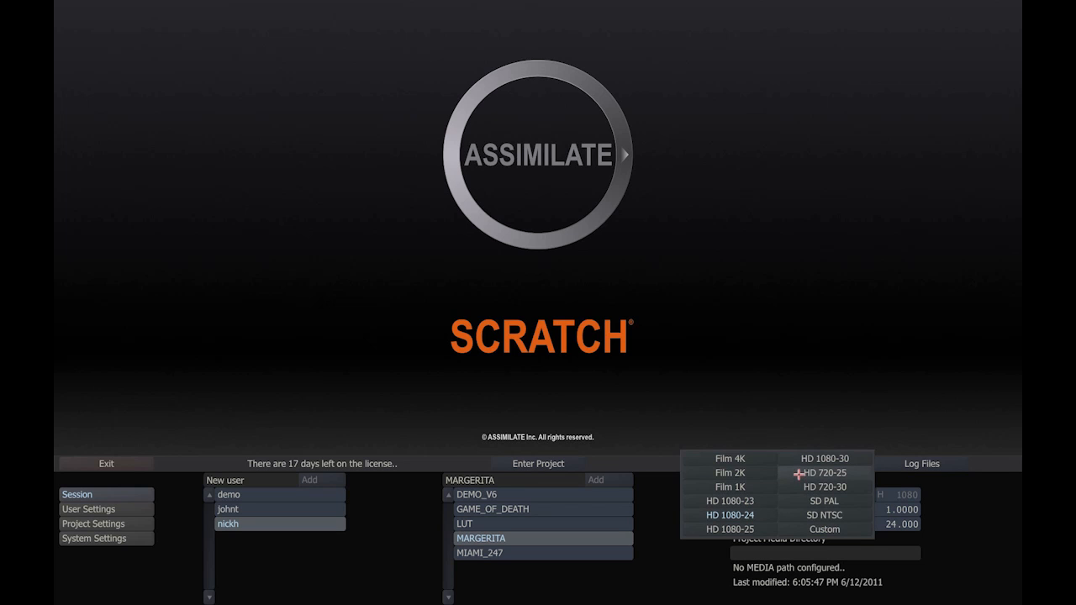
click(798, 474)
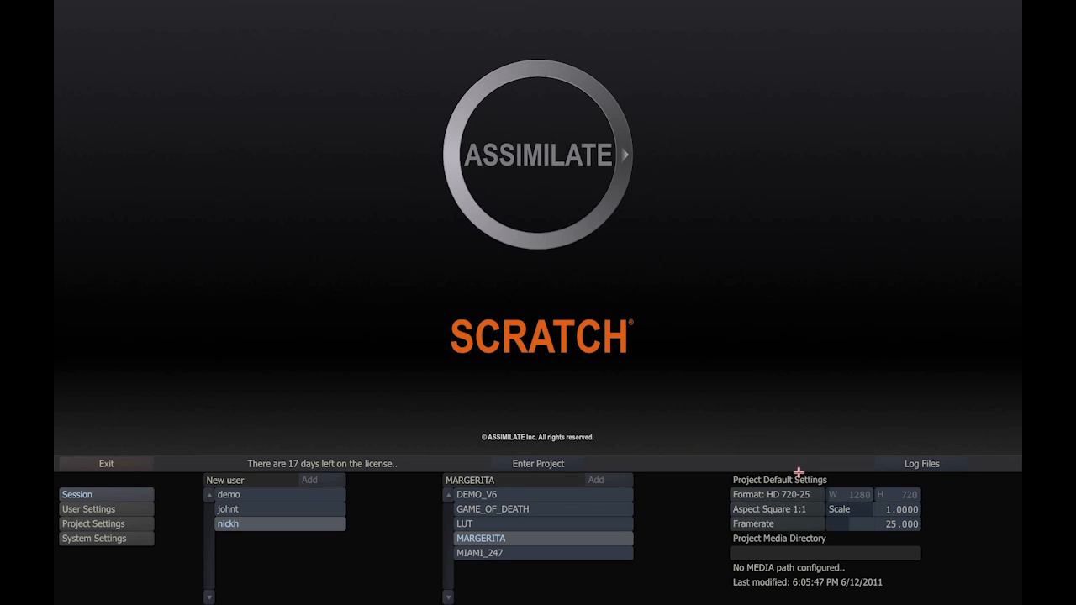
click(804, 525)
click(778, 494)
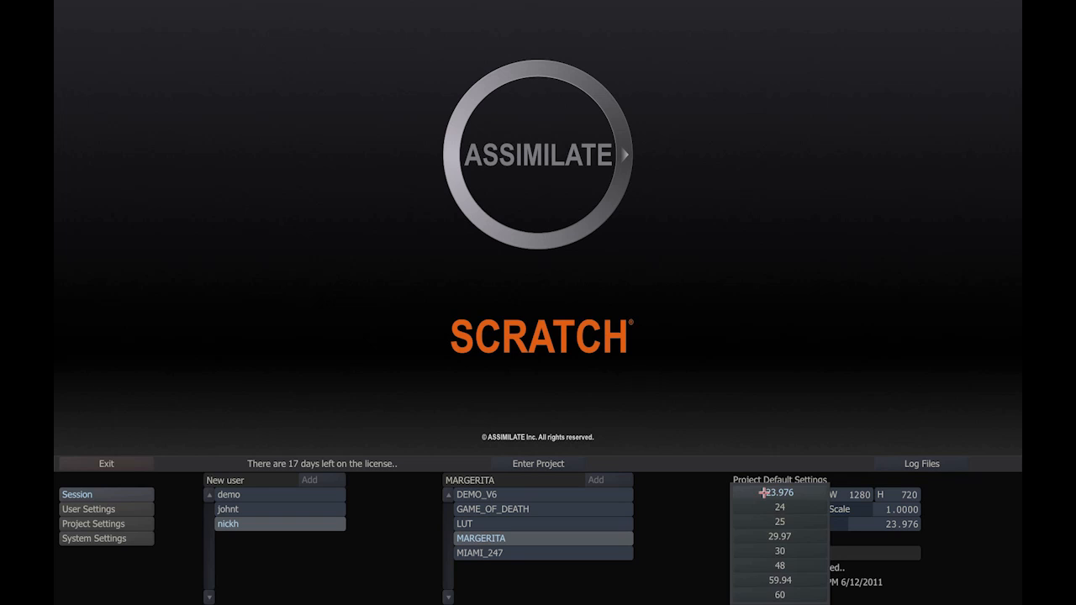
click(763, 494)
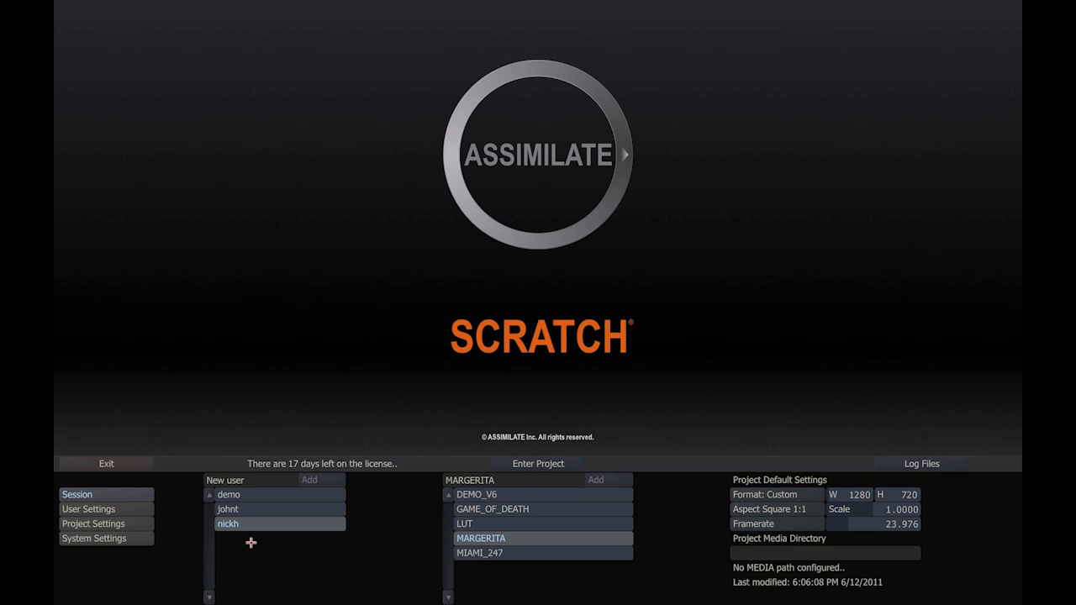
Step: Set the project's media directory to a new folder named Margerita in G:\PROJECTS, and enter the project
click(122, 524)
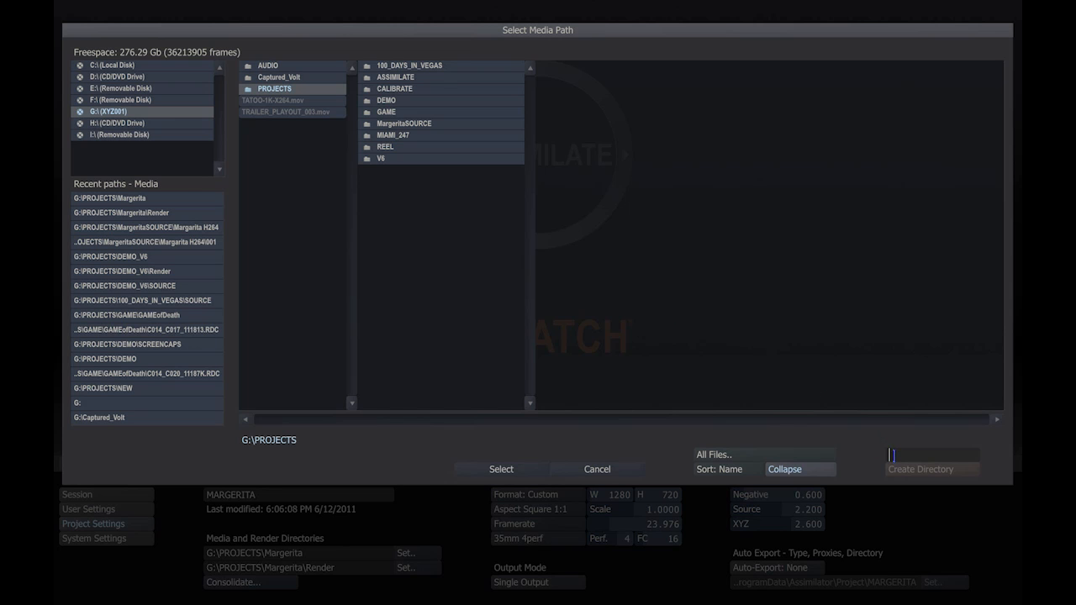
click(891, 455)
text(Margerita)
click(899, 473)
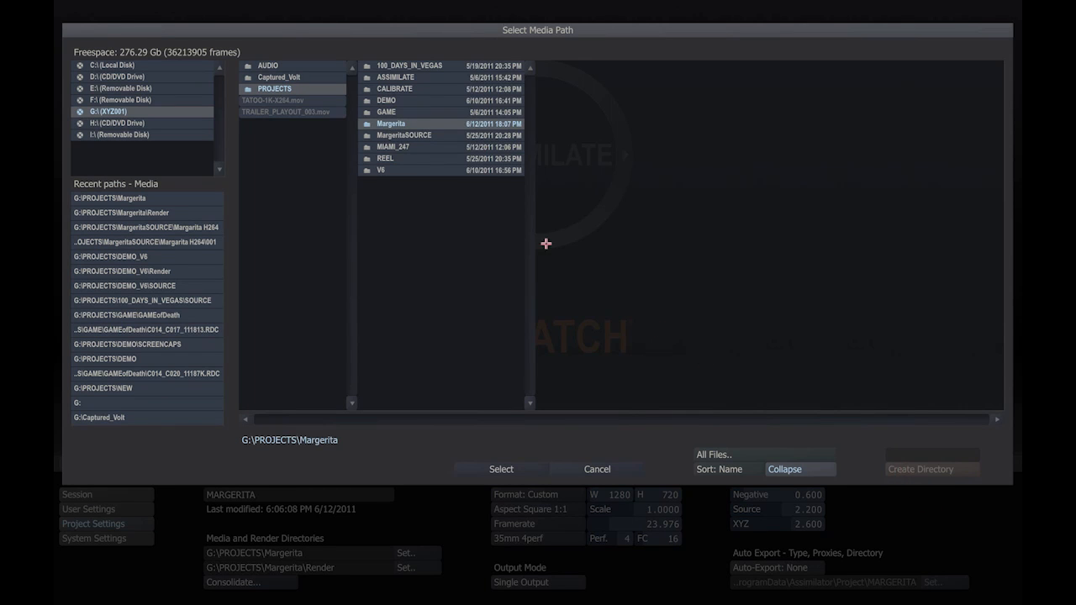
click(489, 469)
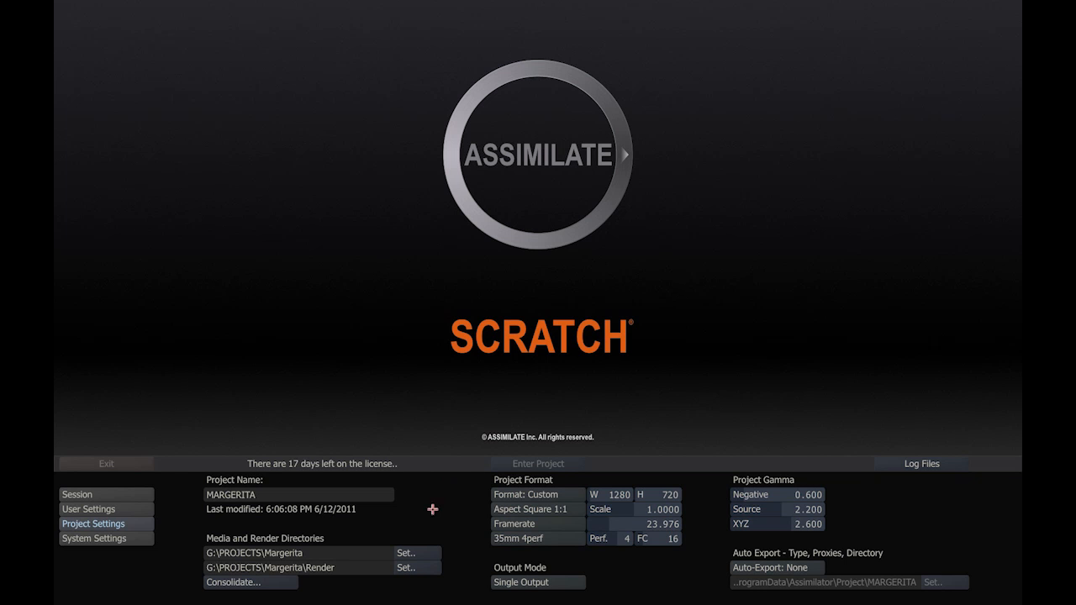
click(118, 494)
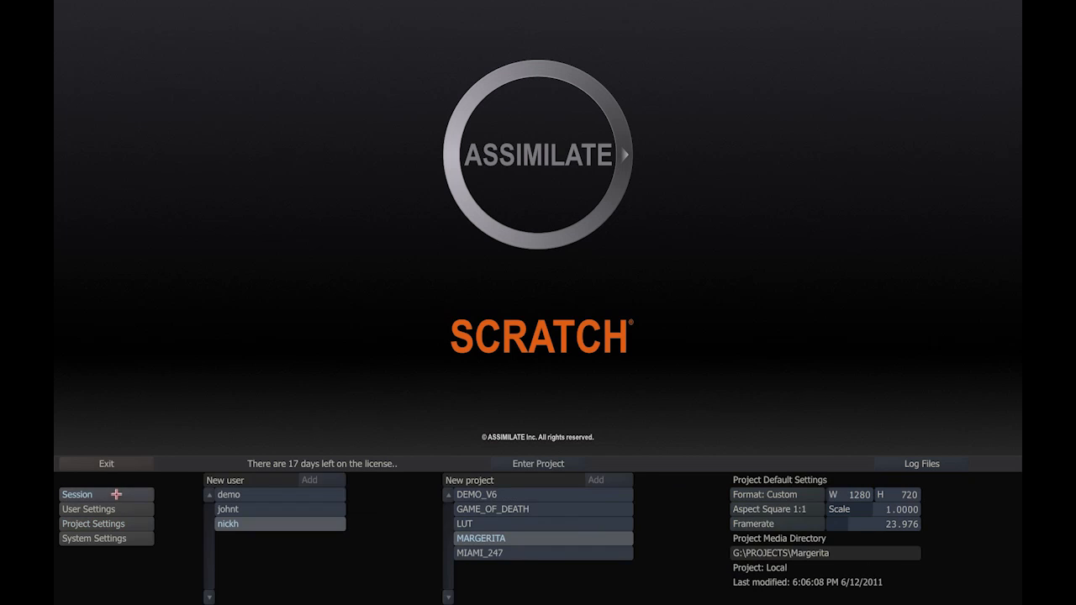
click(538, 465)
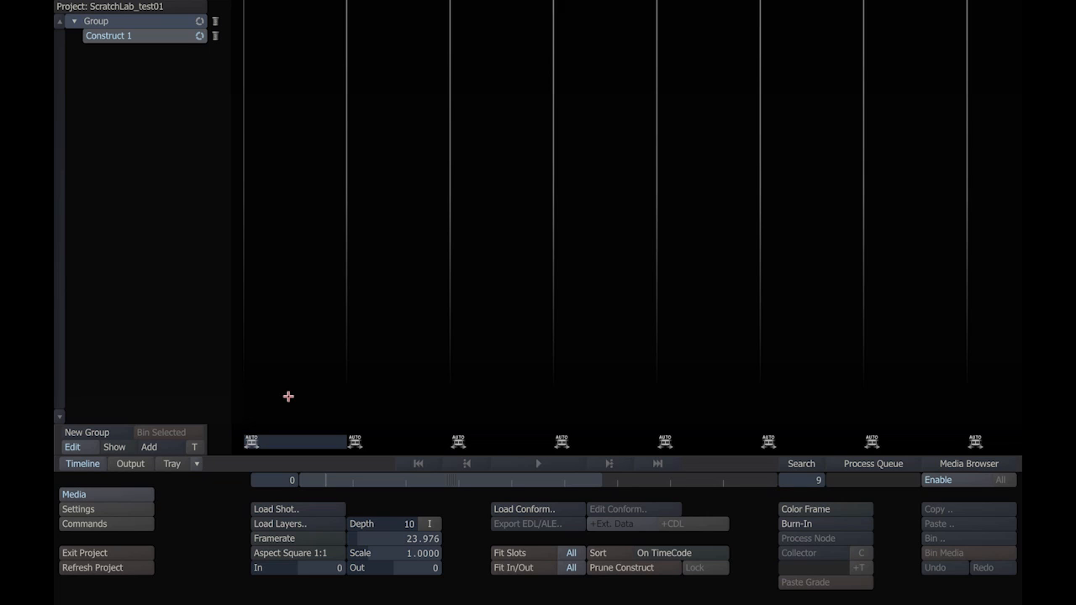
Step: Load the shot A004_C172_0901LE.mov from MargeritaSOURCE\Margarita H264\001 and place it in the first slot of Construct 1
click(276, 507)
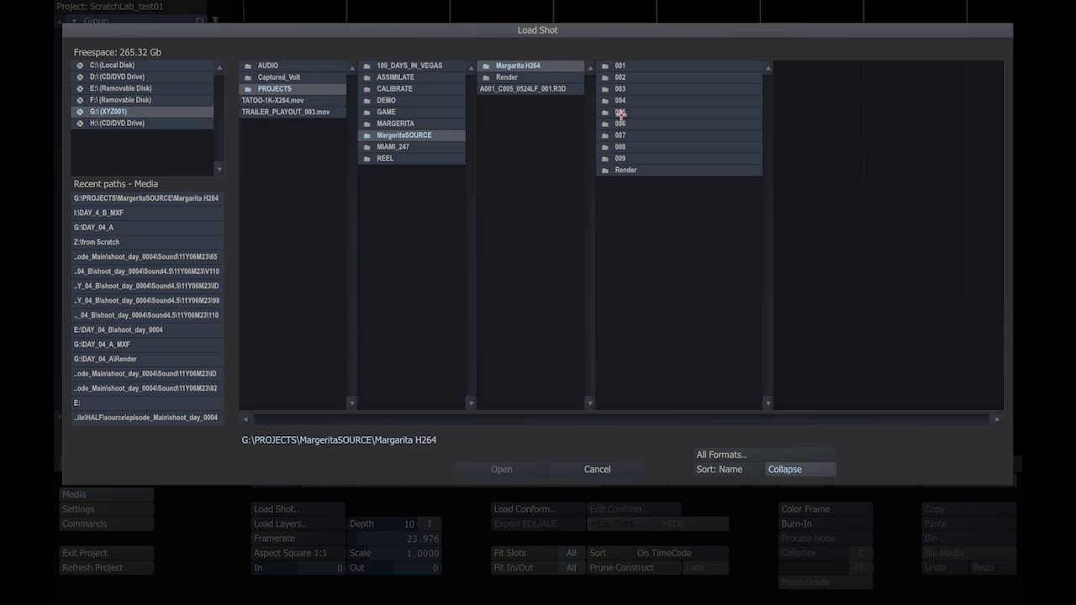
click(620, 66)
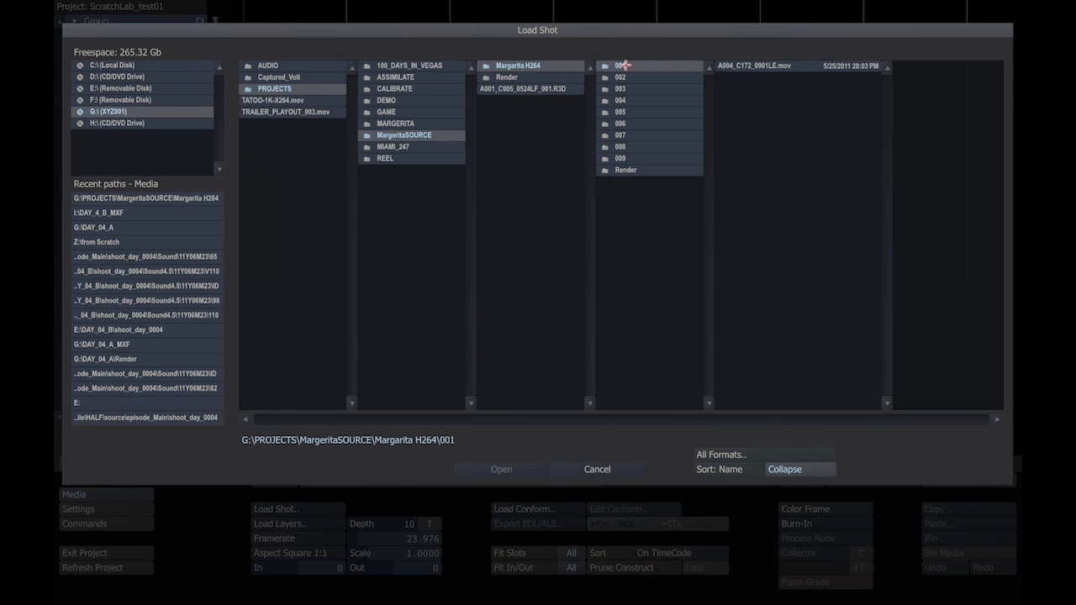
click(743, 69)
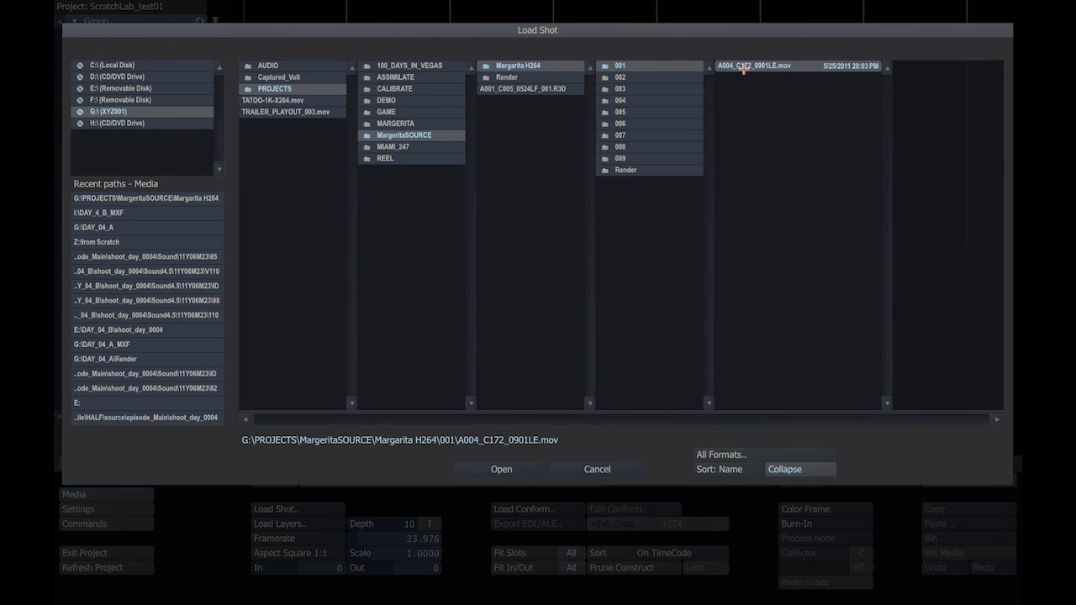
click(490, 468)
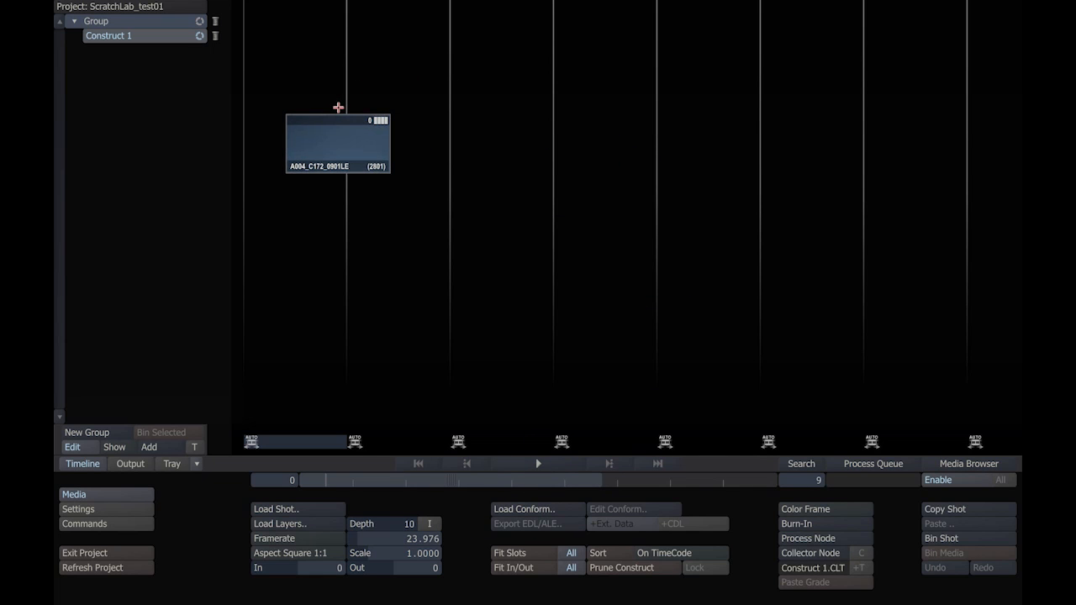
click(291, 351)
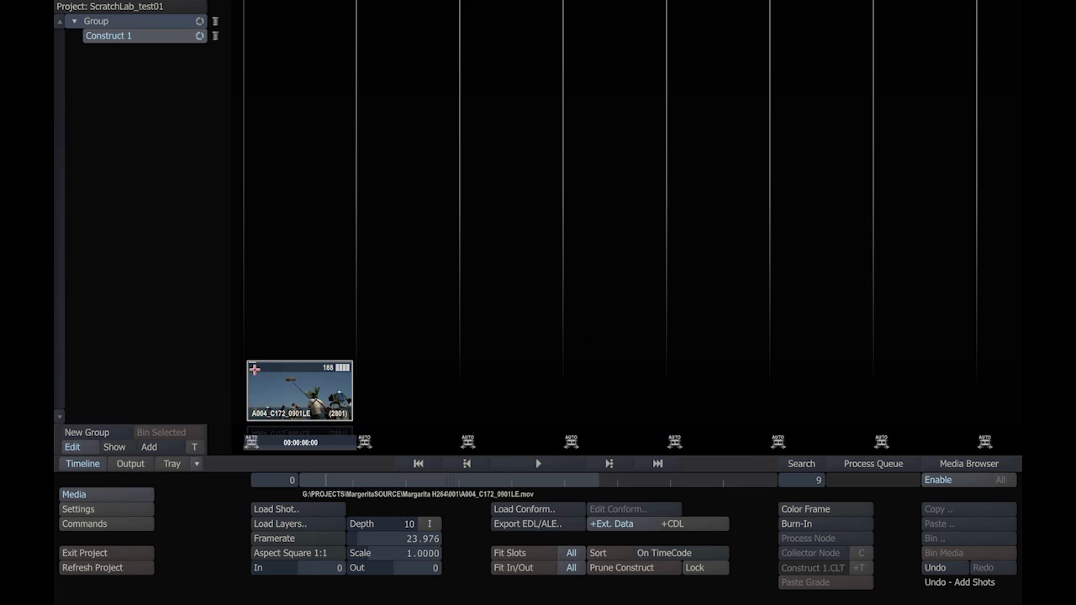
Step: Examine the main properties of the shot in the first slot, including its resolution, framerate, timecode and reel ID
right_click(273, 412)
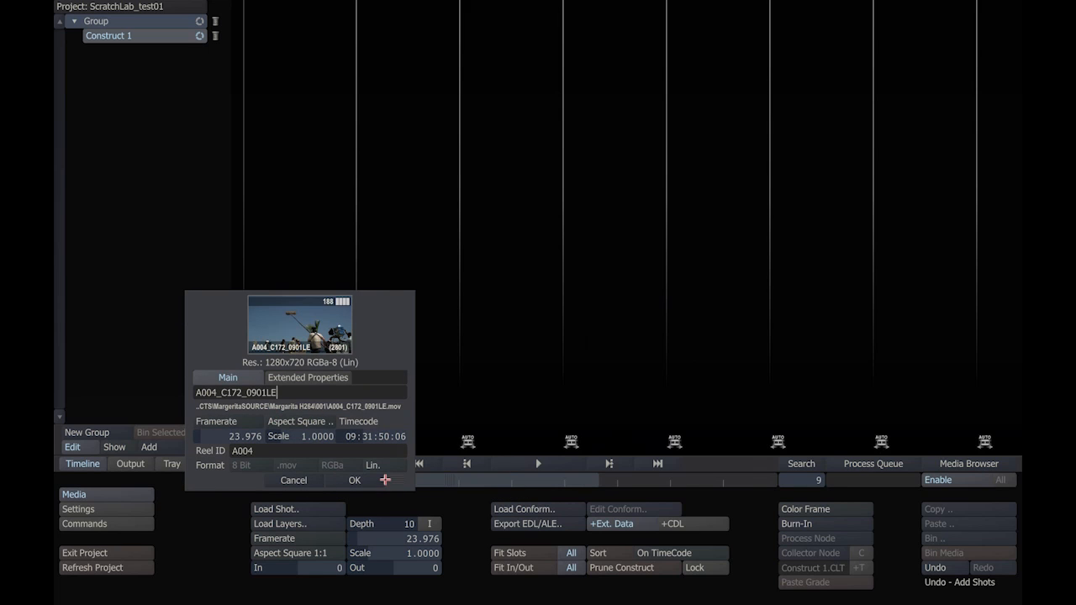
click(354, 480)
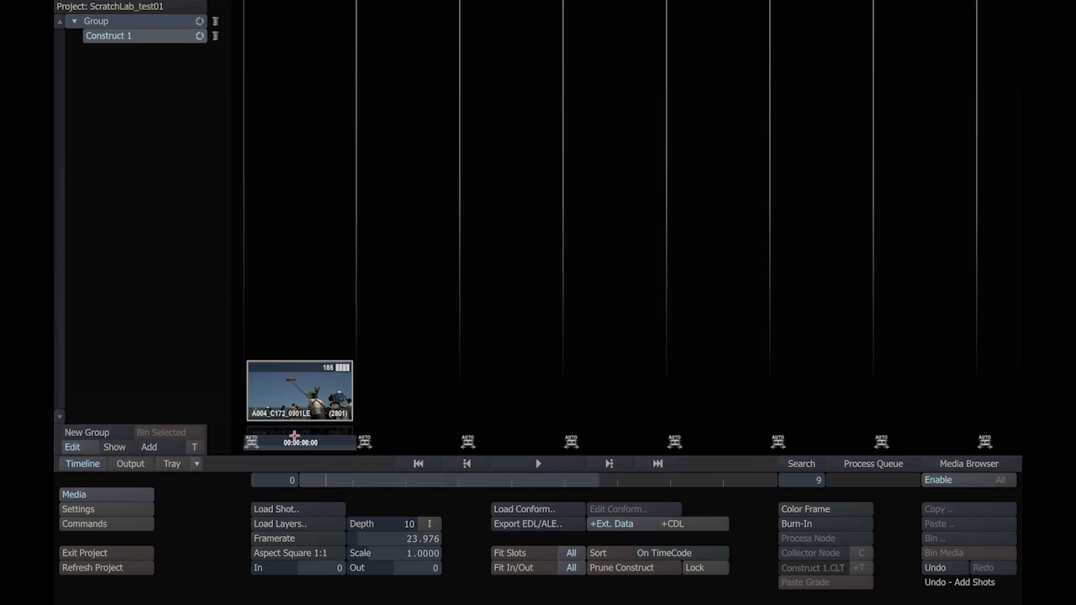
right_click(288, 414)
click(348, 480)
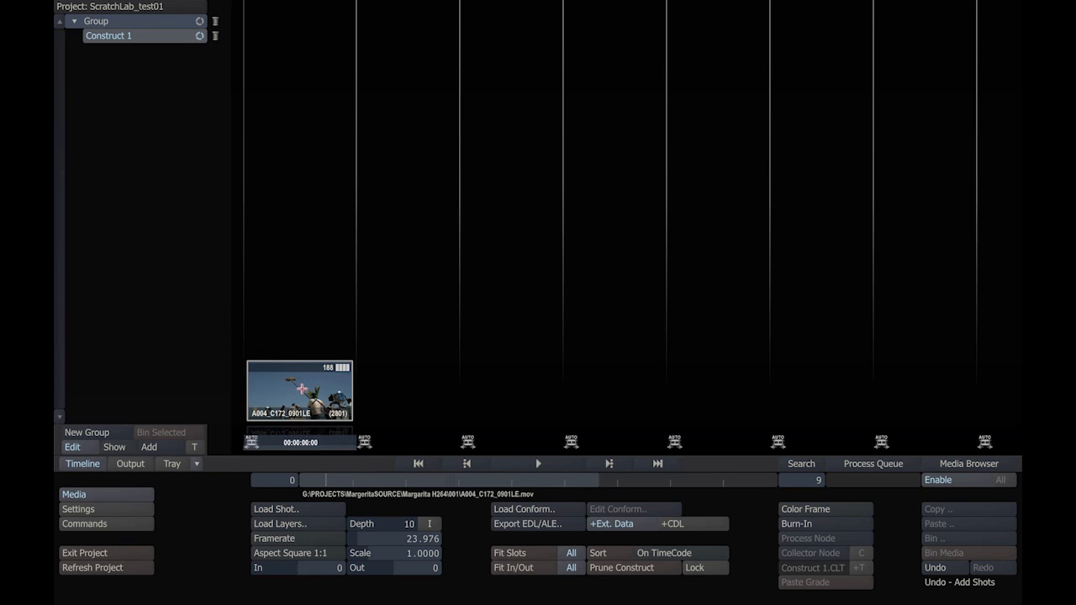
Step: Move the shot out of the first slot to another slot and return it to the first one
drag(302, 390, 390, 136)
drag(493, 229, 303, 354)
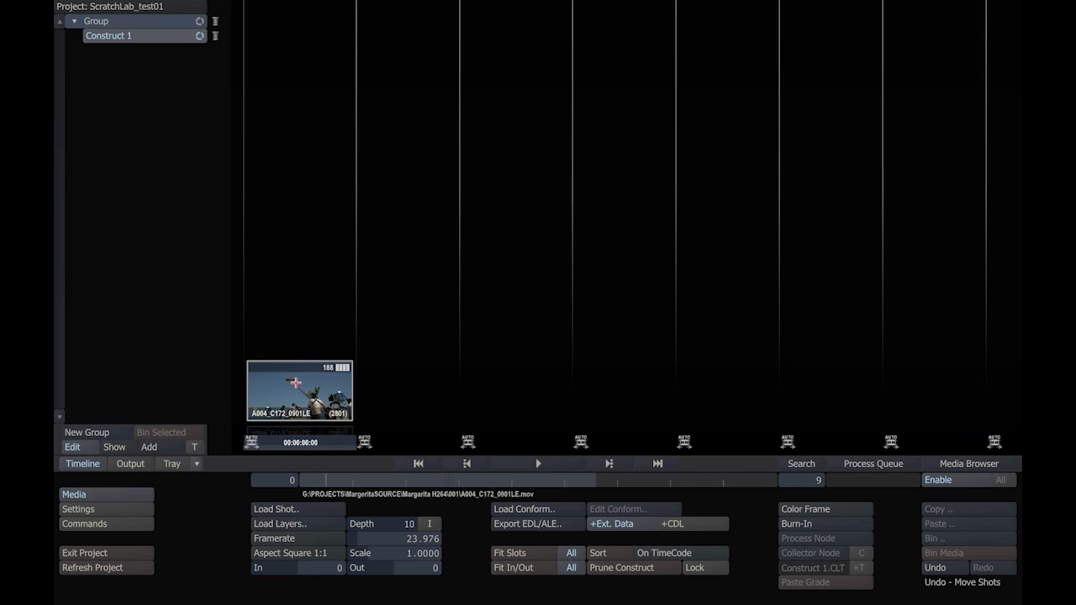
Step: Copy the shot in the first slot and paste it into the third slot of the timeline
click(296, 383)
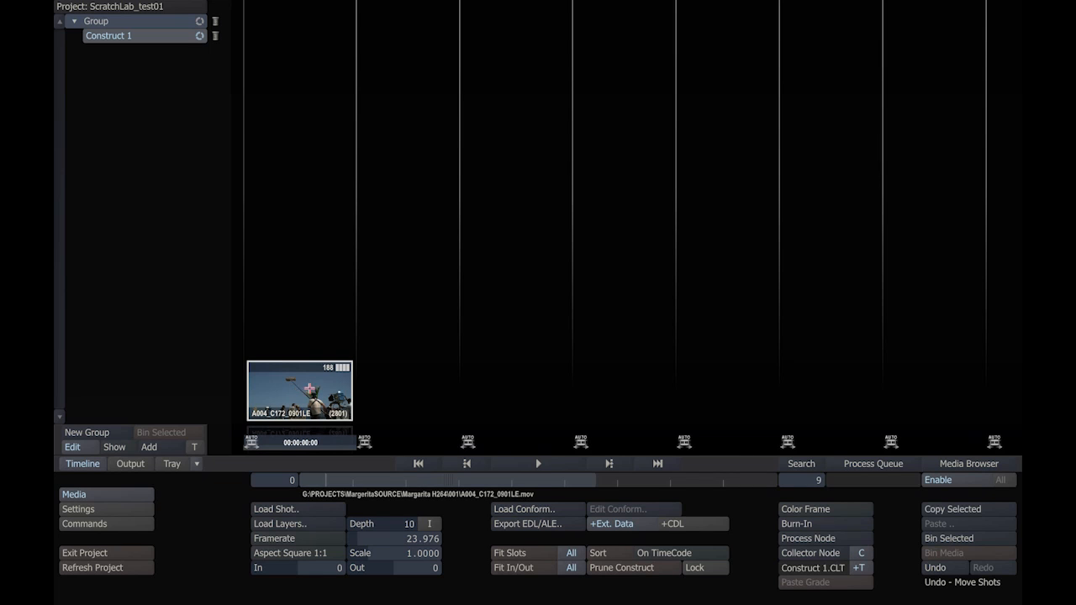
click(950, 510)
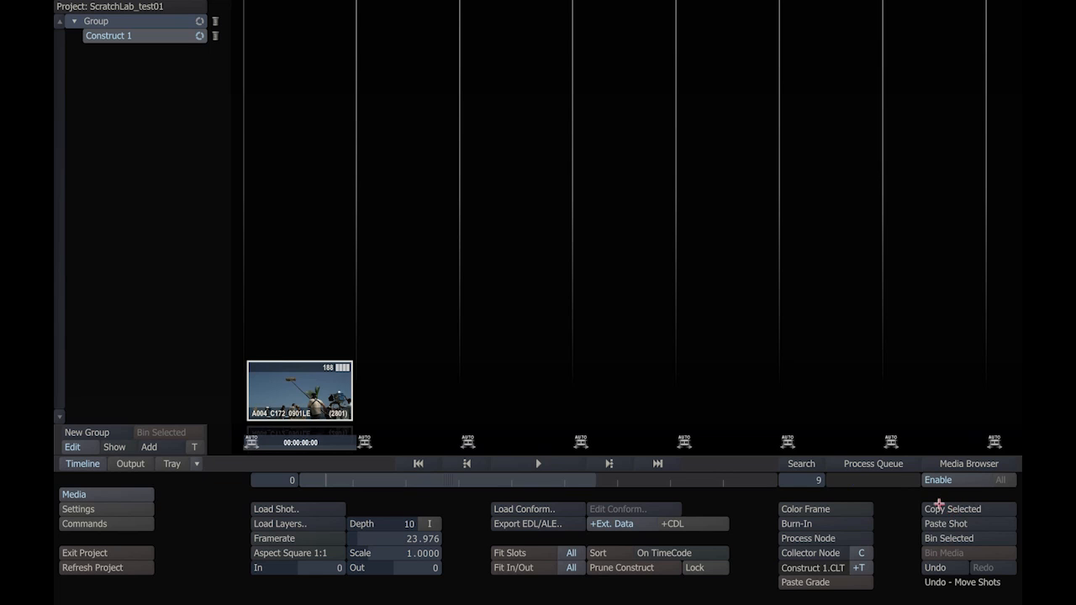
click(403, 441)
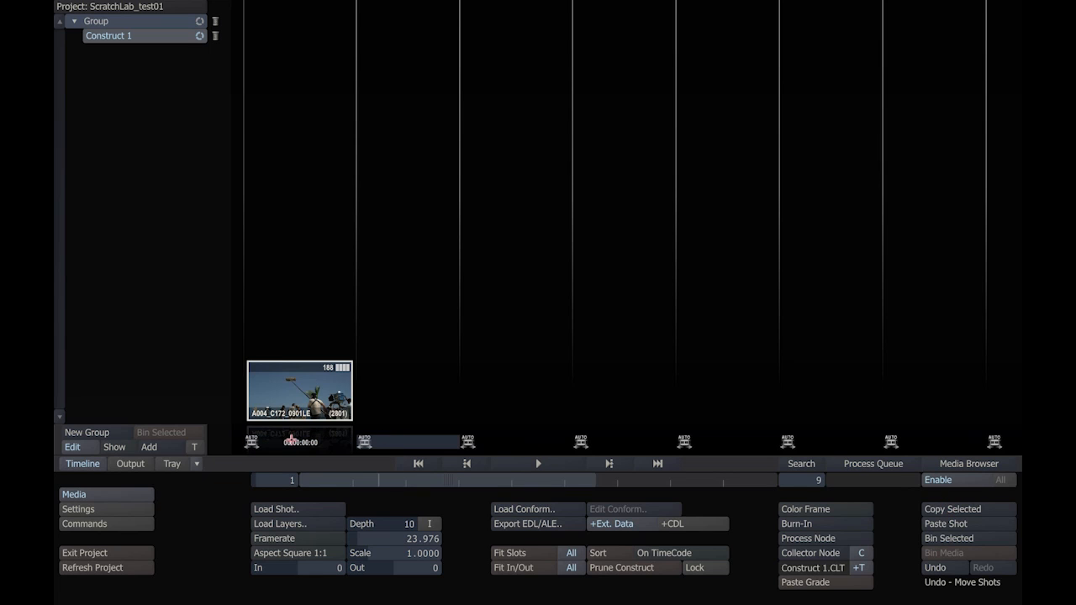
click(544, 445)
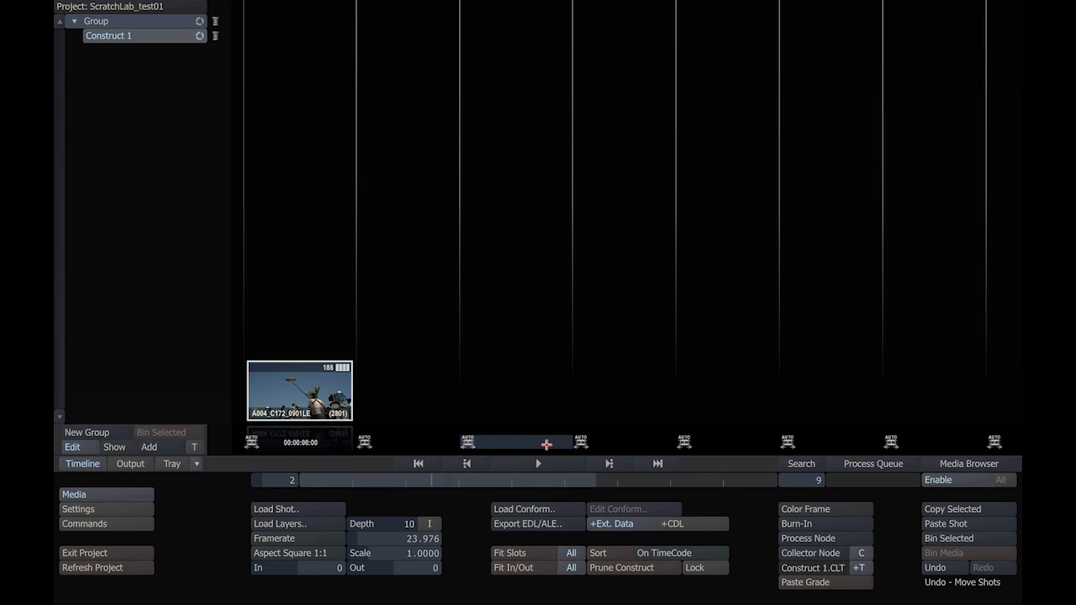
click(934, 524)
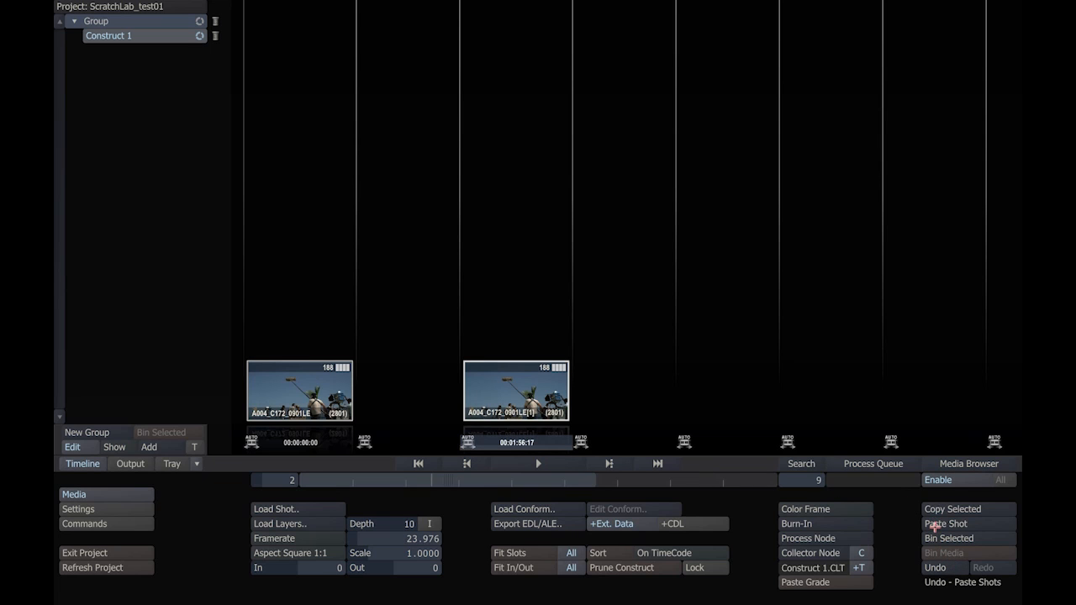
Step: Paste four more copies of the shot as stacked versions in the third slot
click(935, 524)
click(935, 523)
click(934, 523)
click(935, 524)
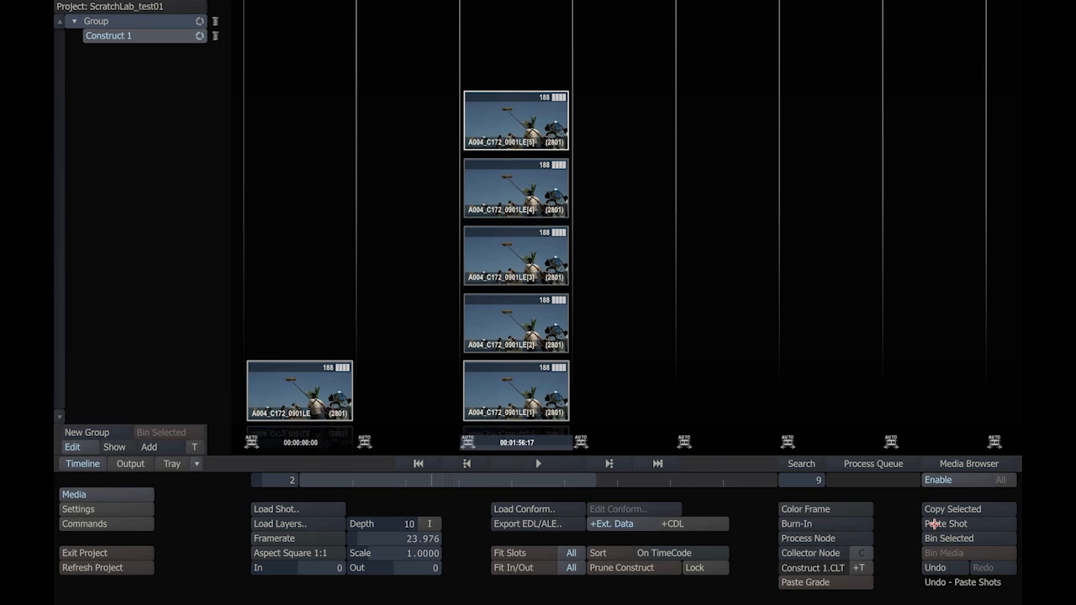
click(653, 358)
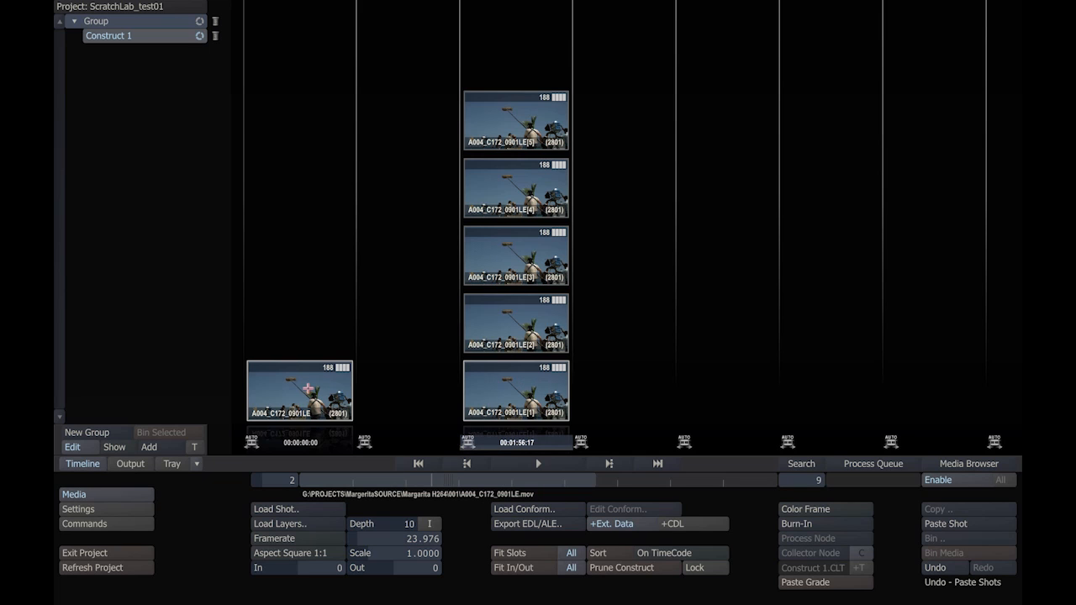
Step: Move the uppermost version in the third slot down to the base of the stack
click(550, 394)
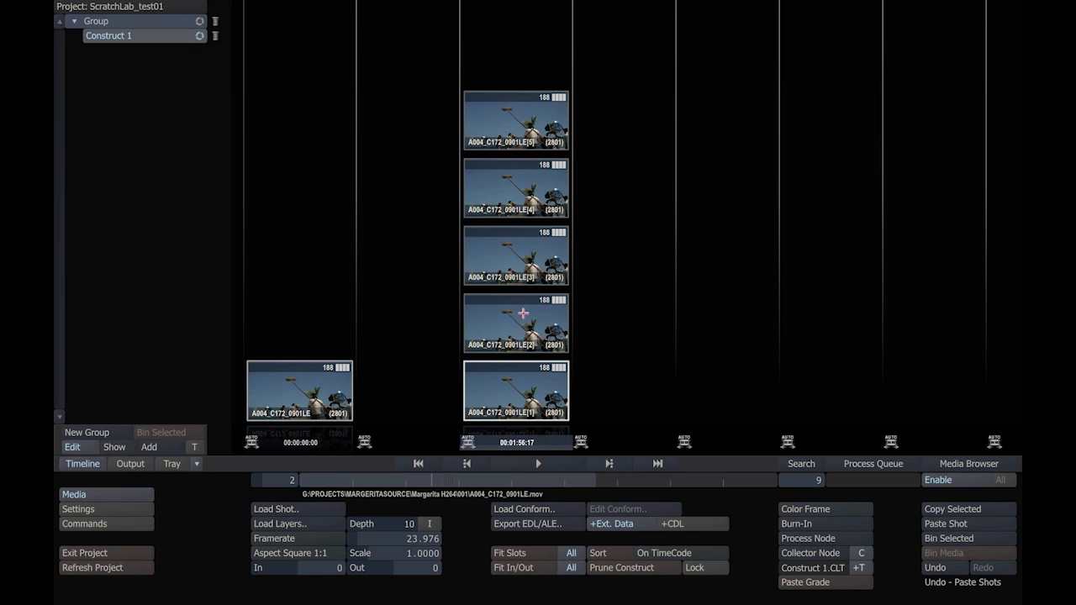
drag(521, 128, 516, 419)
click(588, 380)
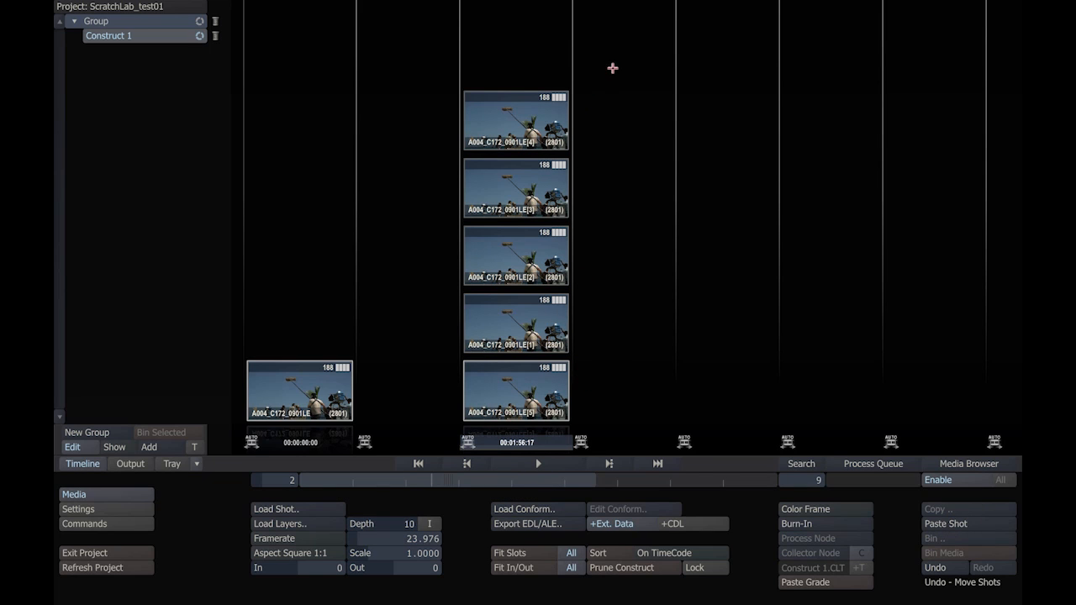
Step: Bin the four upper versions in the third slot and the two shots left in Construct 1
drag(608, 74, 446, 355)
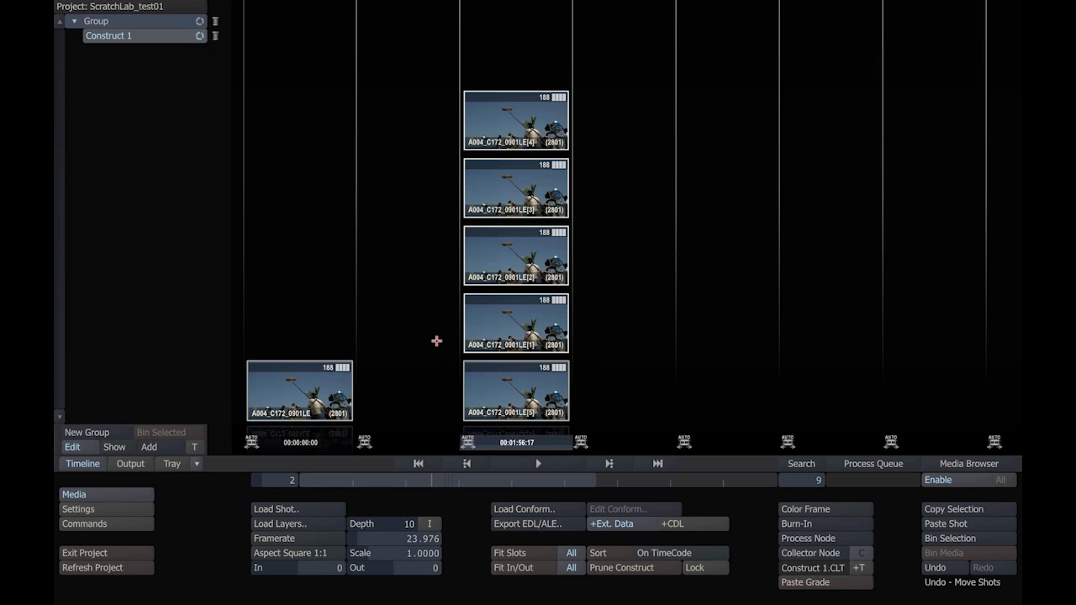
drag(509, 124, 939, 539)
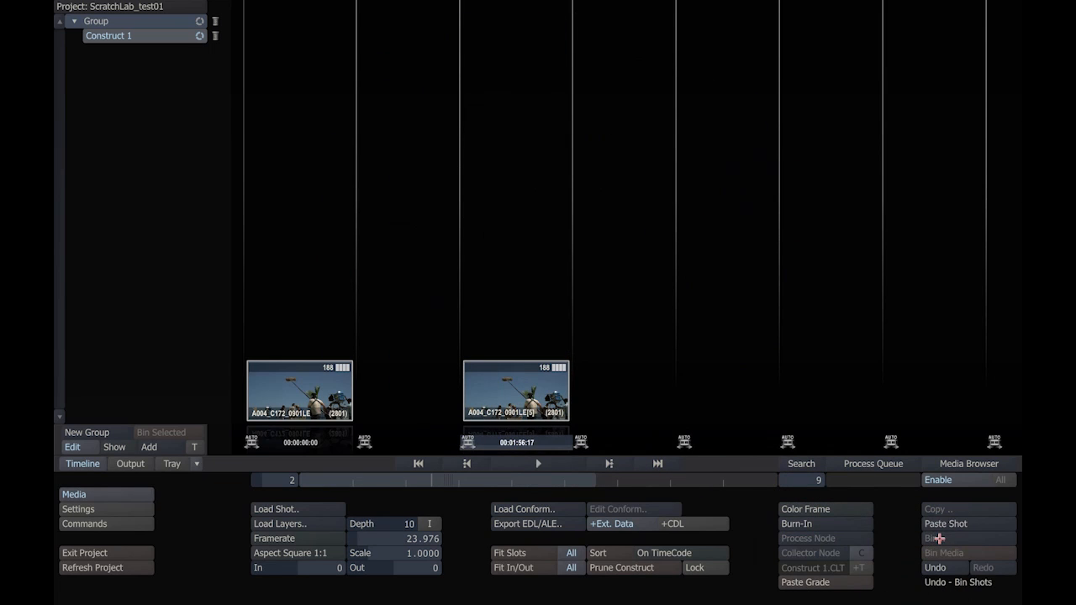
click(576, 325)
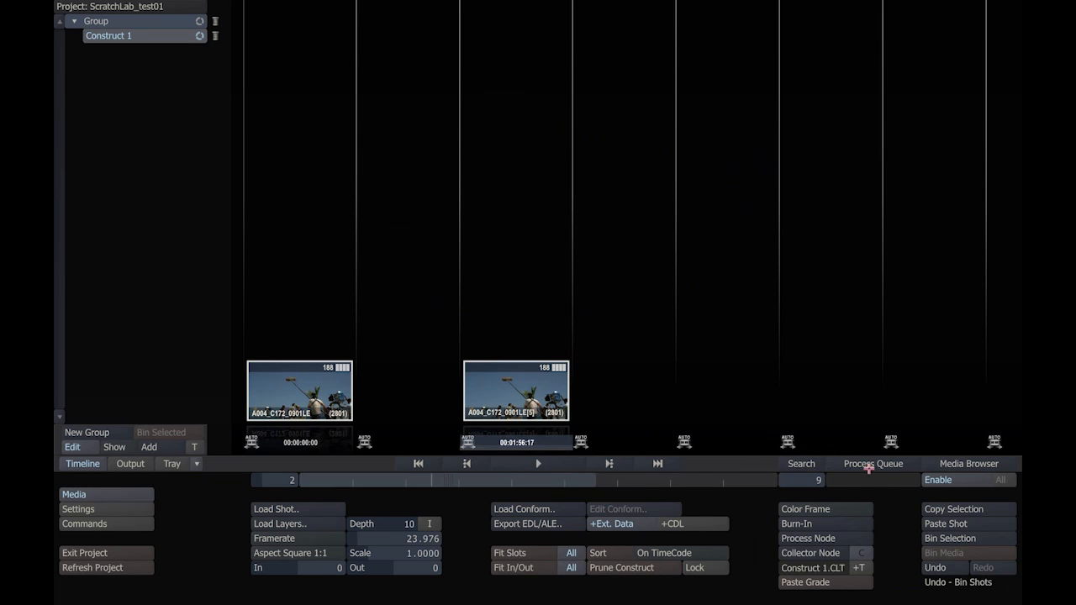
click(934, 538)
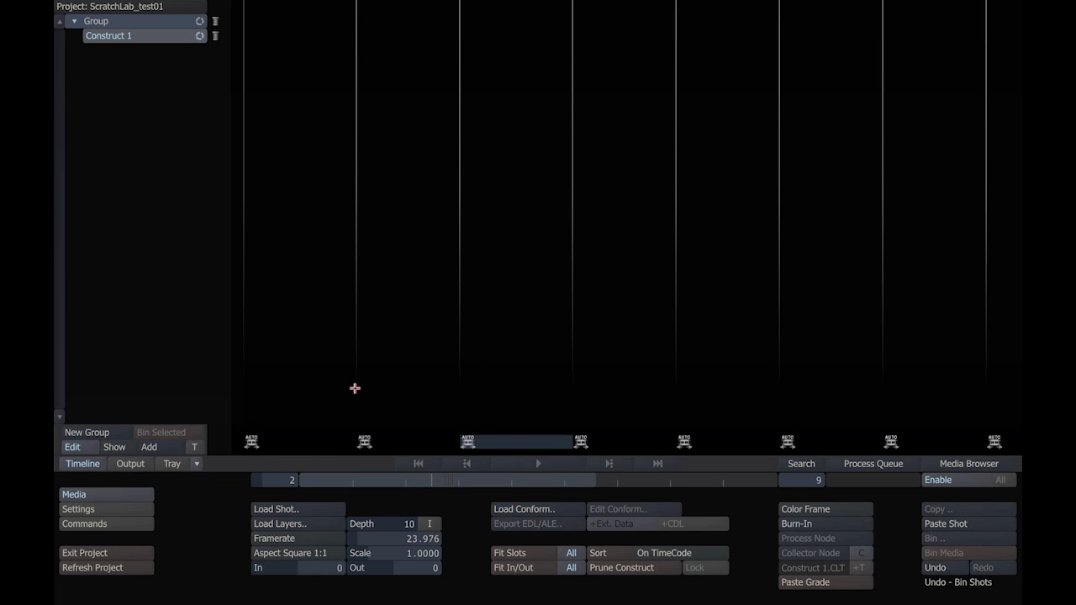
Step: Load all QuickTime clips from G:\PROJECTS\MargeritaSOURCE\Margarita H264 into Construct 1 as layers, starting at the first slot
click(308, 443)
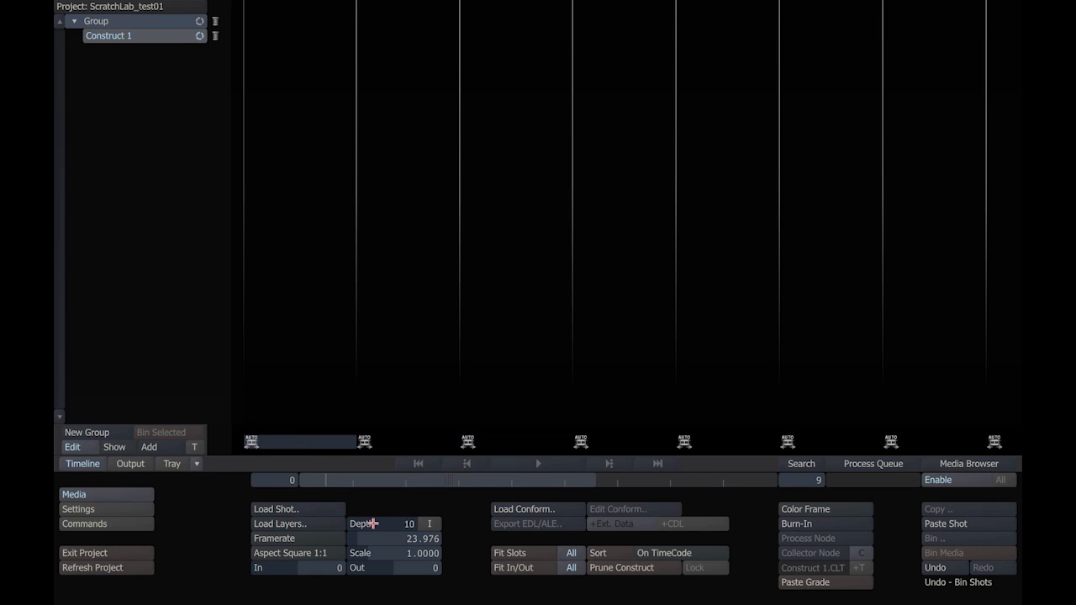
click(282, 524)
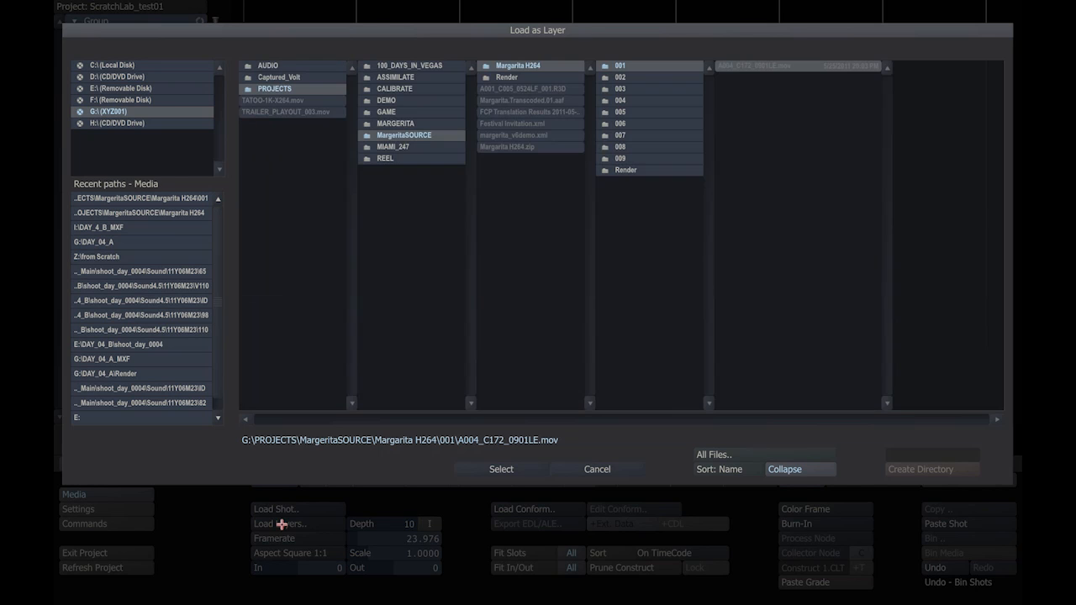
click(516, 65)
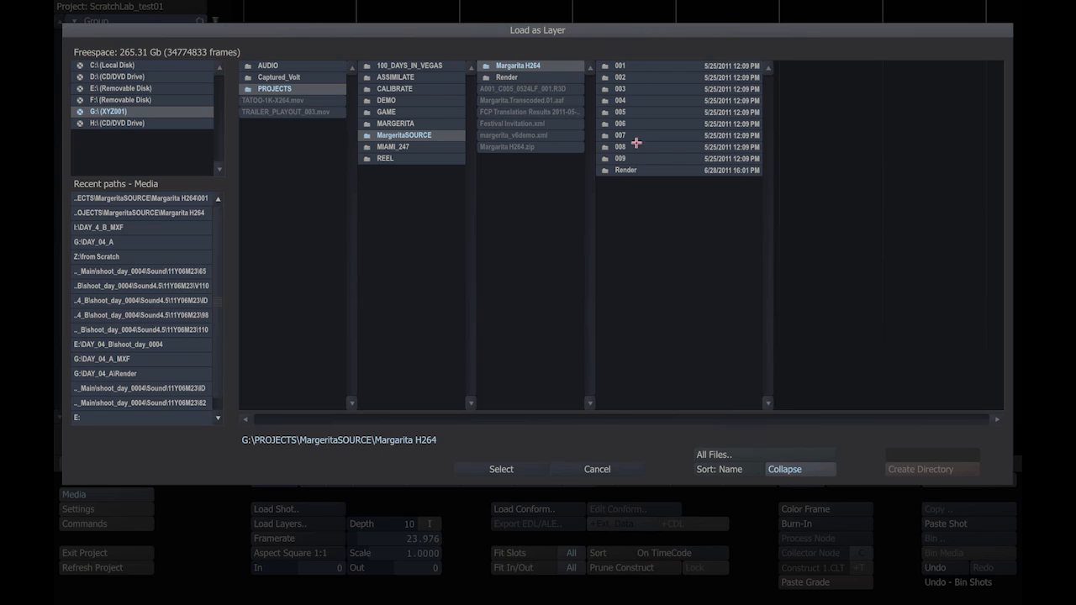
click(629, 81)
click(636, 112)
click(525, 67)
click(731, 454)
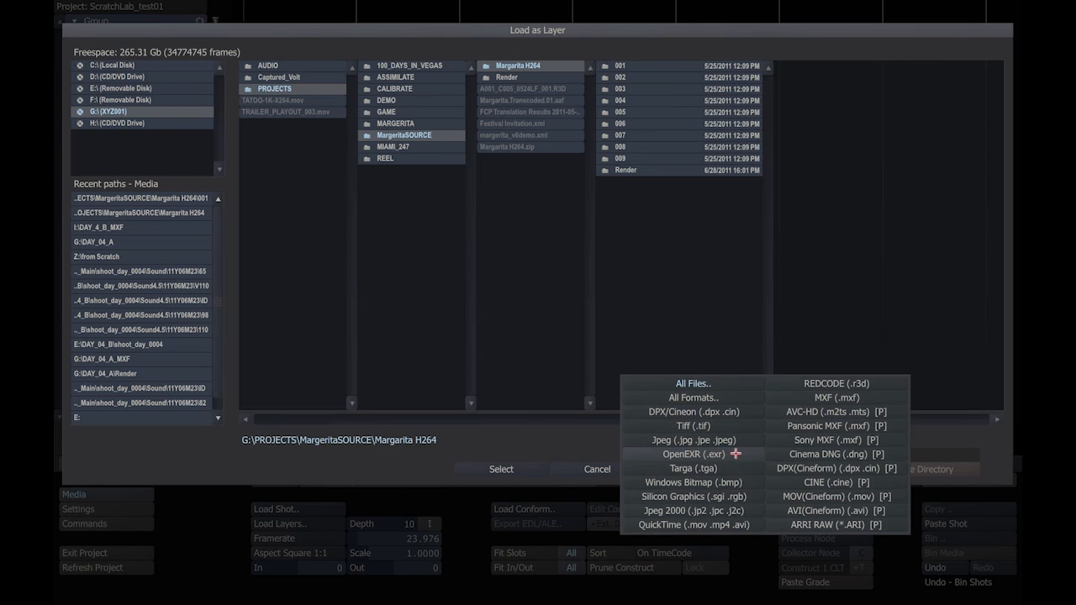
click(667, 525)
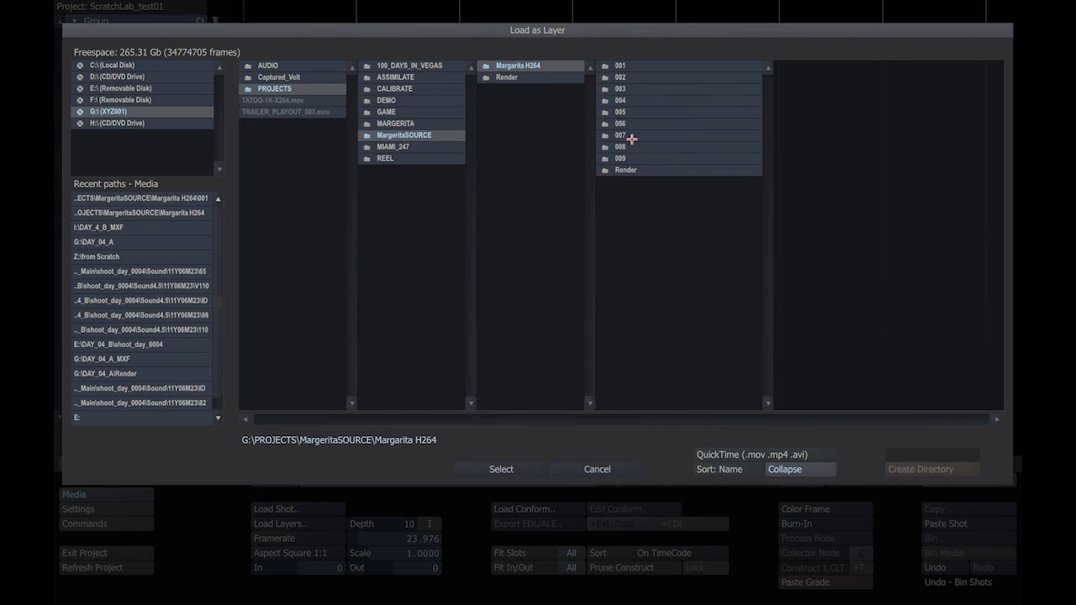
click(501, 469)
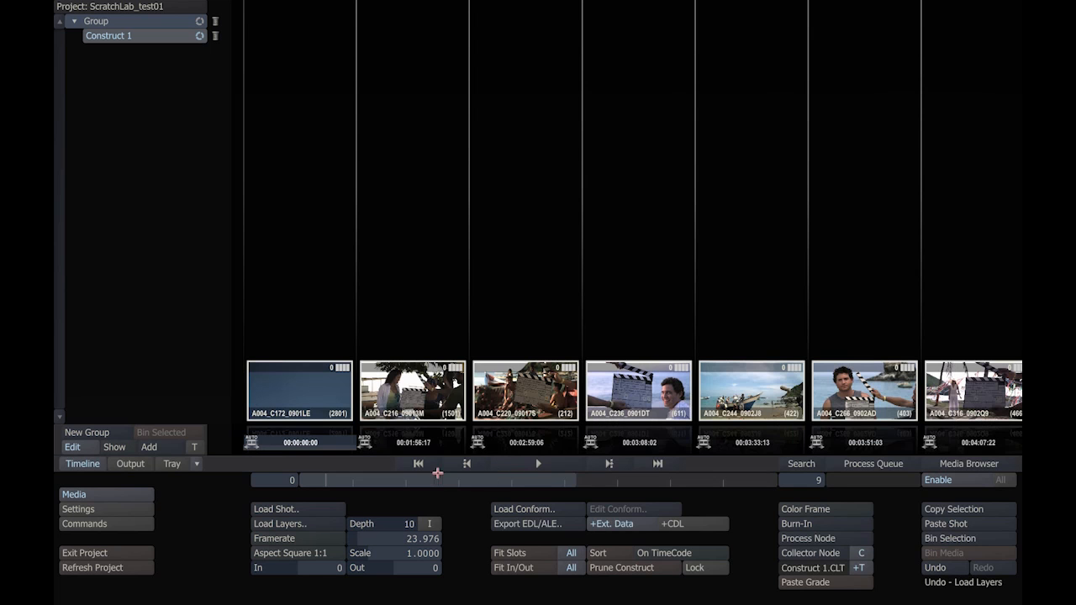
drag(578, 488, 385, 472)
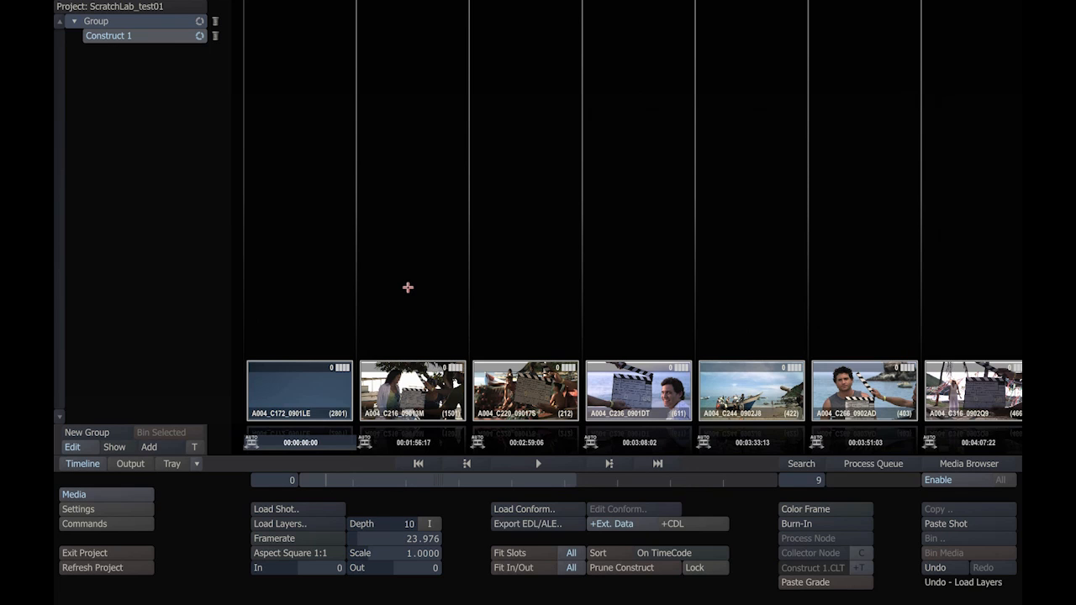
Step: Paste copies over the full selection of loaded shots as second versions and undo the paste
key(ctrl+a)
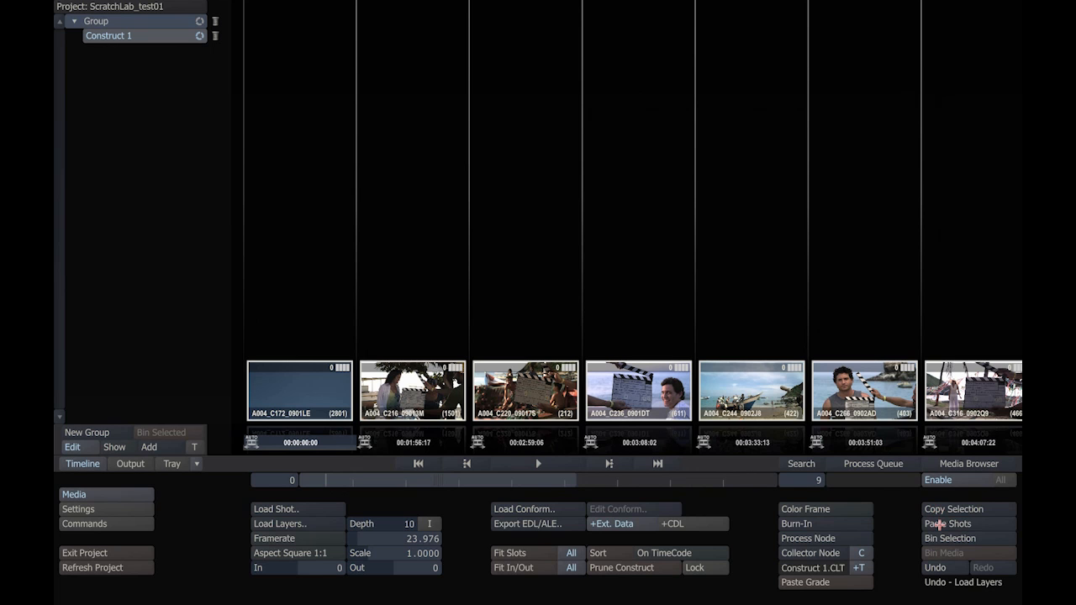
click(939, 524)
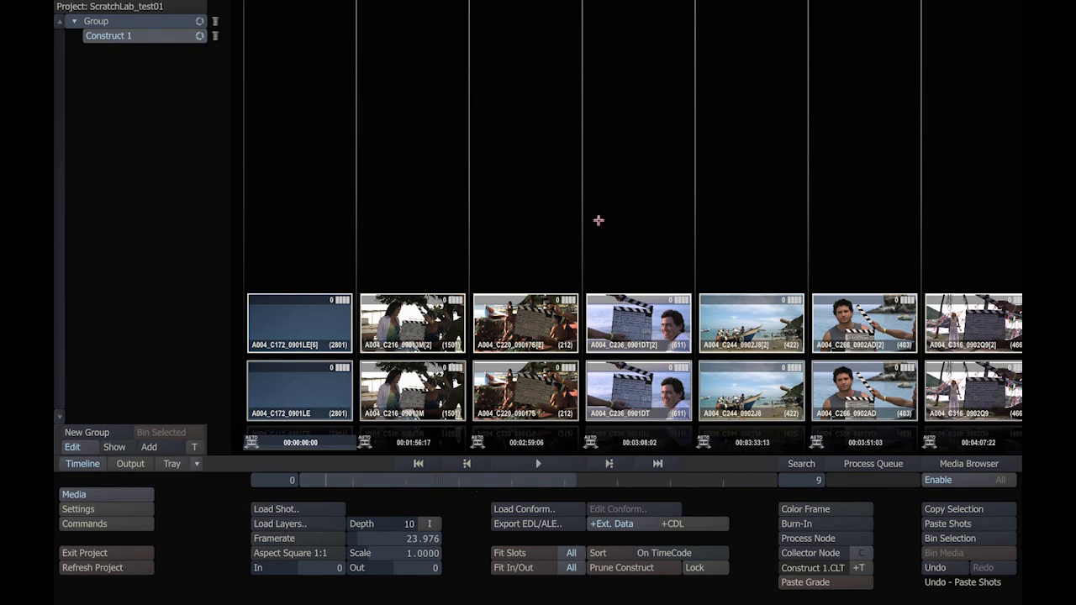
drag(416, 482, 386, 467)
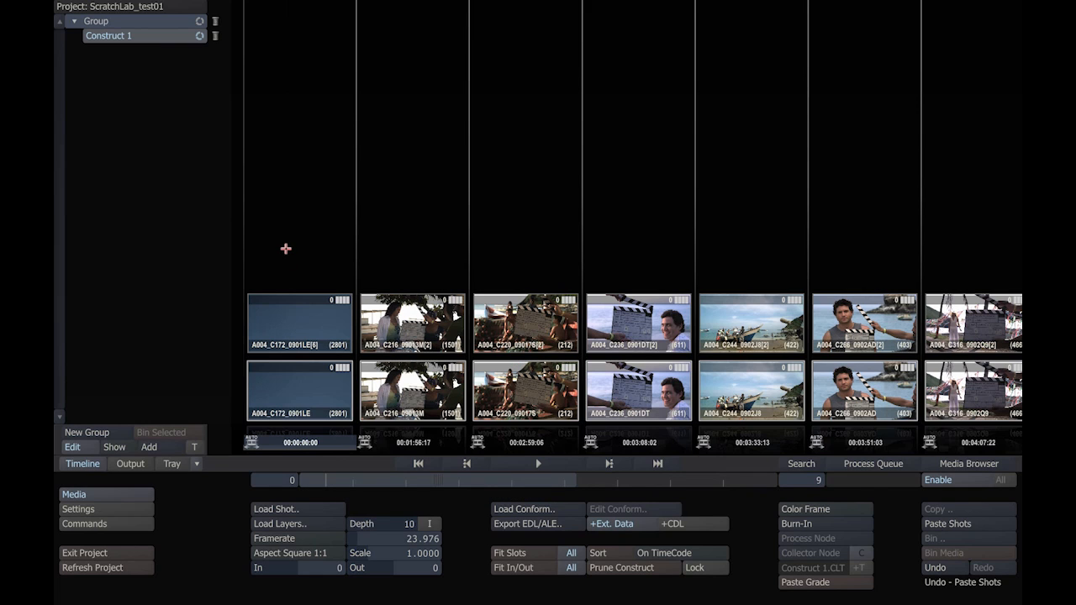
click(933, 567)
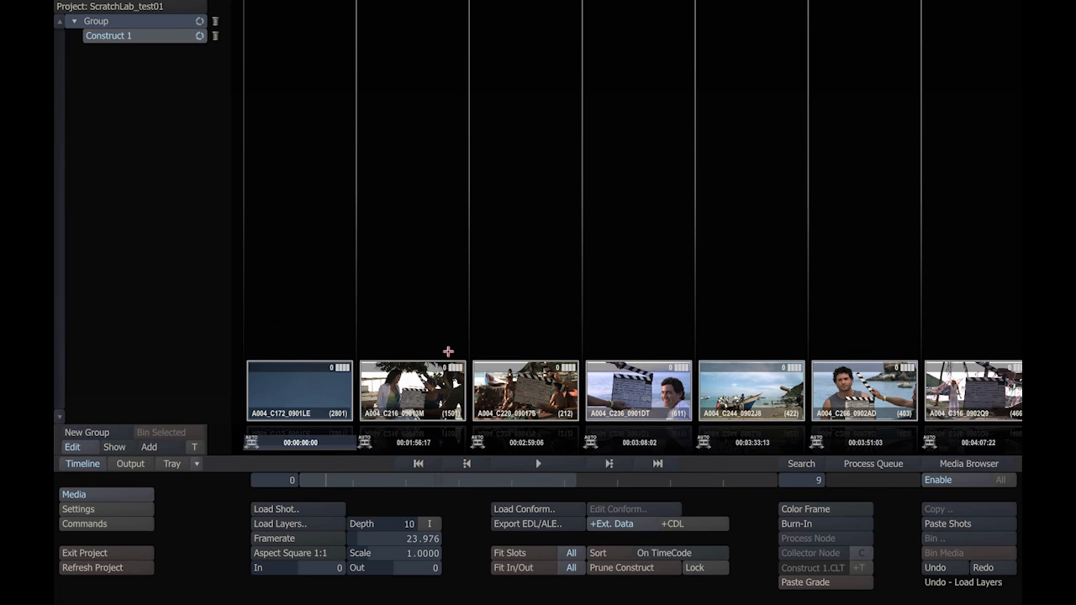
drag(409, 479, 367, 480)
mouse_move(353, 483)
mouse_down()
mouse_move(562, 487)
mouse_move(353, 463)
mouse_up()
Step: Load the Final Cut XML conform file Festival Invitation.xml from G:\PROJECTS\MargeritaSOURCE
click(514, 509)
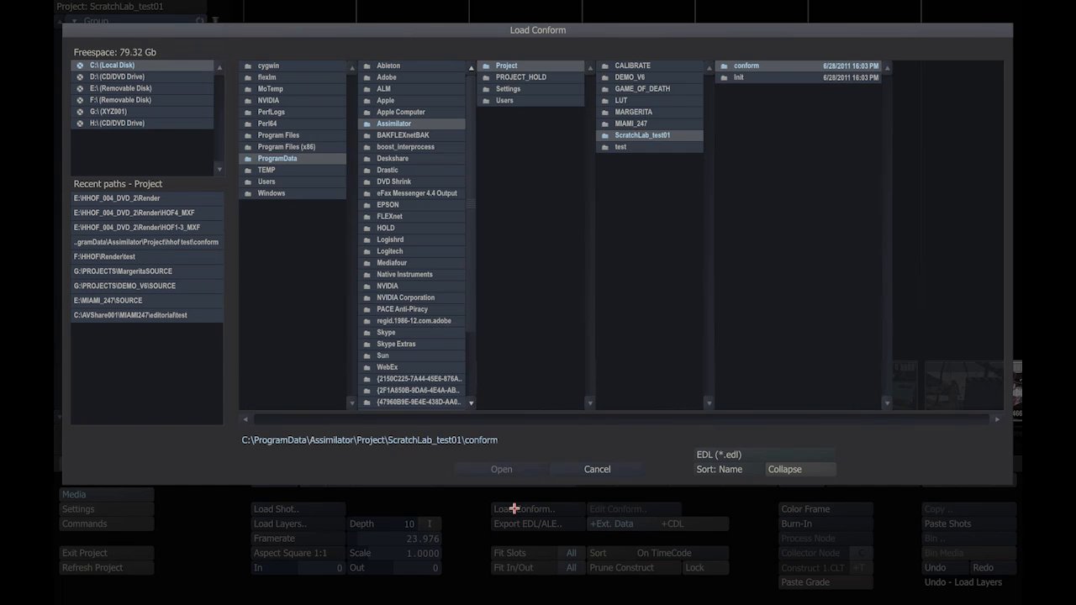
click(725, 454)
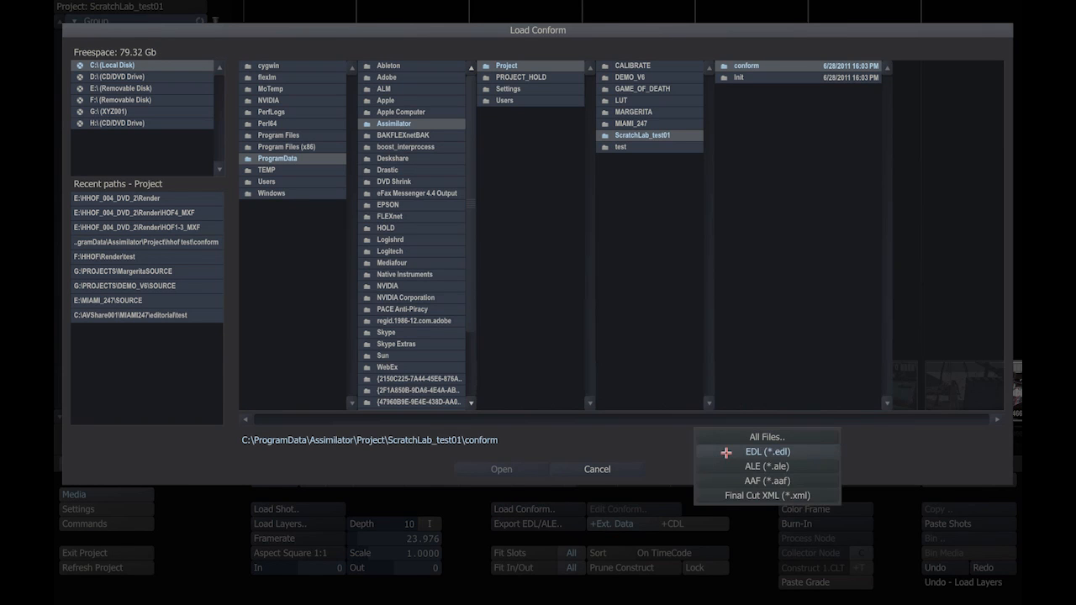
click(734, 495)
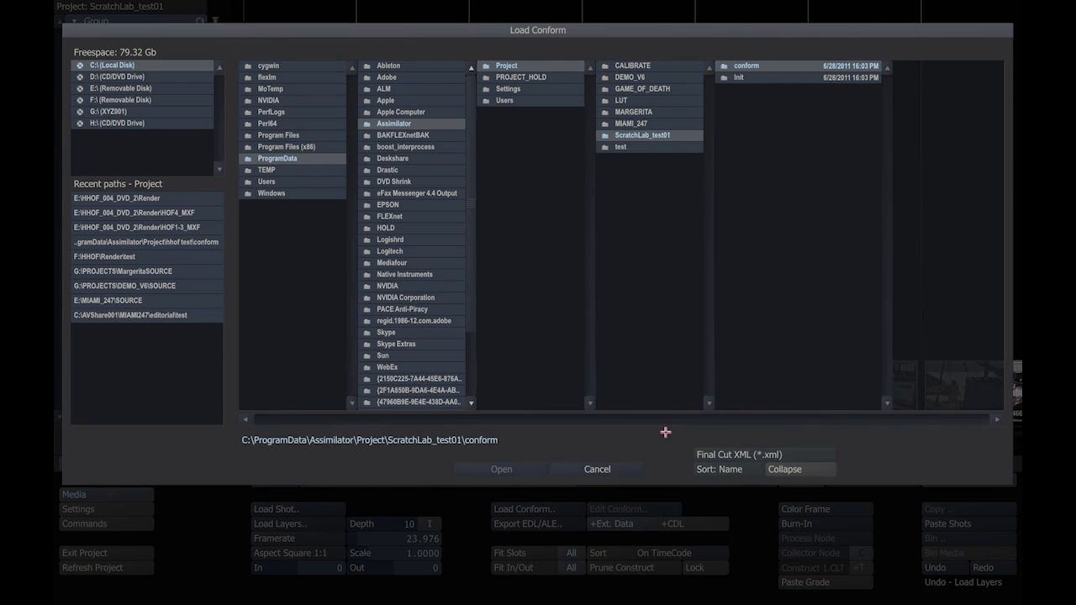
click(114, 111)
click(270, 88)
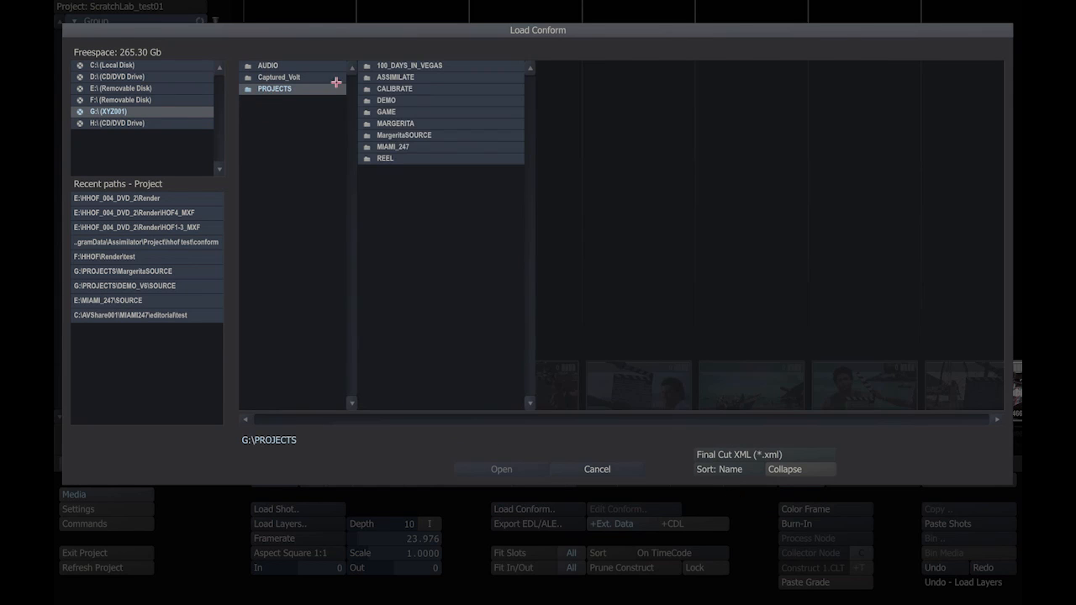
click(409, 135)
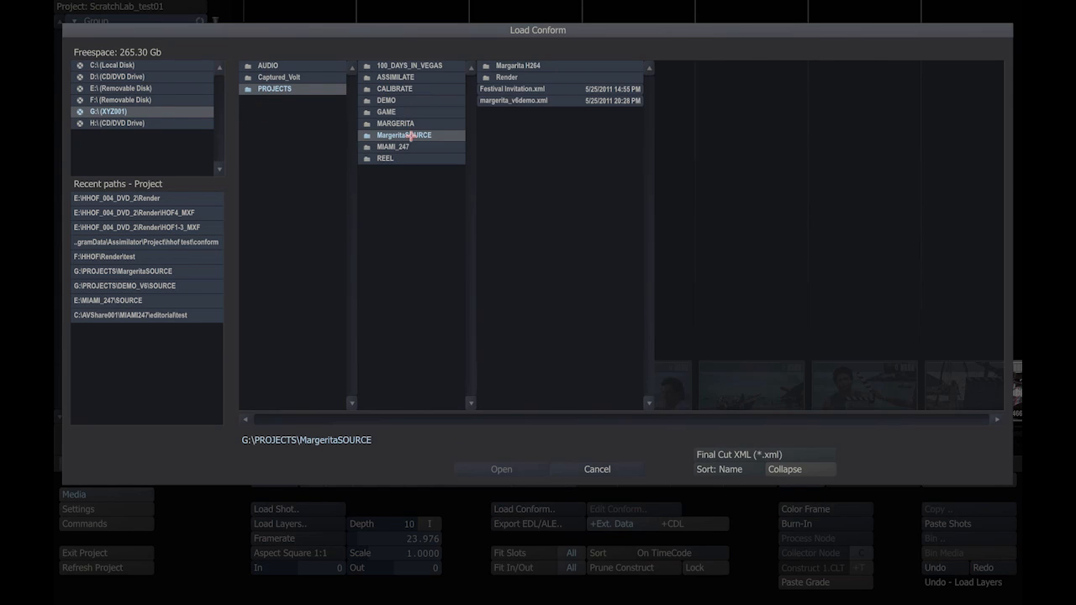
click(507, 88)
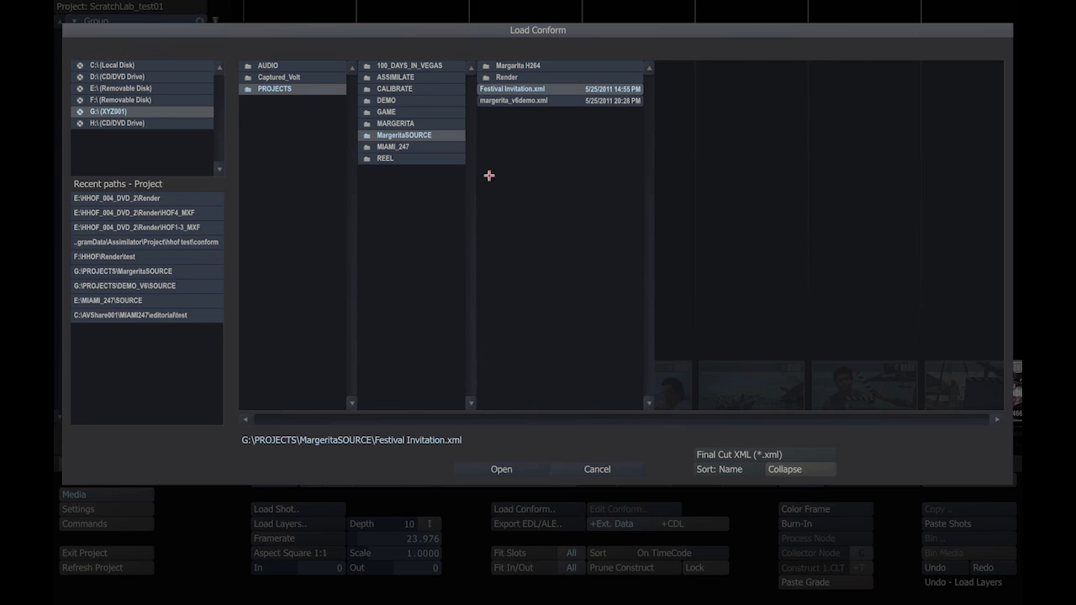
click(497, 469)
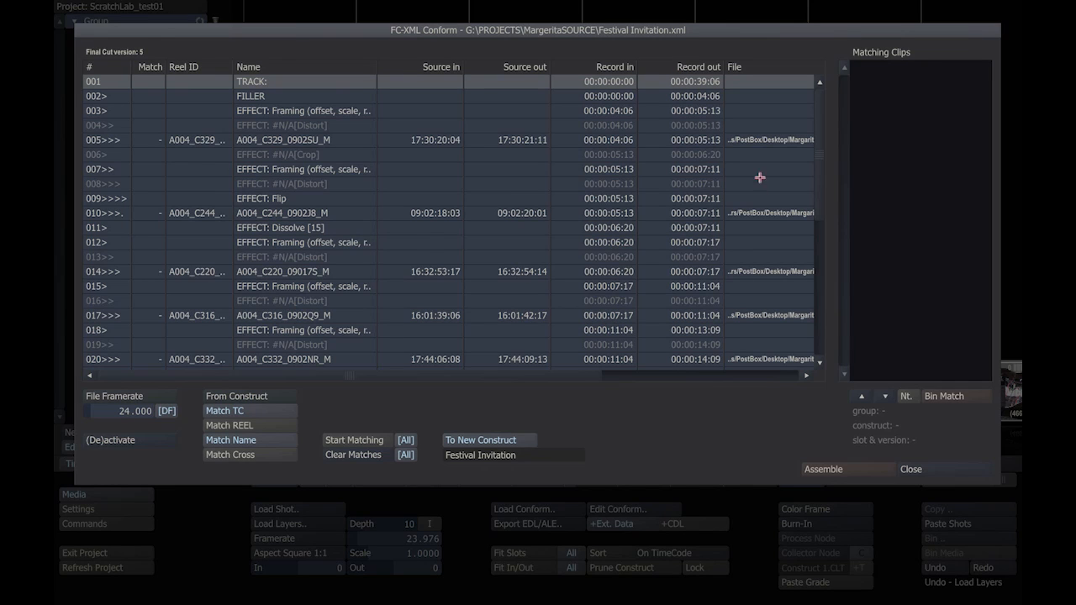
Step: Match the Festival Invitation conform events to the construct's clips by timecode and name
drag(818, 110, 813, 4)
click(340, 441)
scroll(179, 170, down, 2)
scroll(179, 171, down, 5)
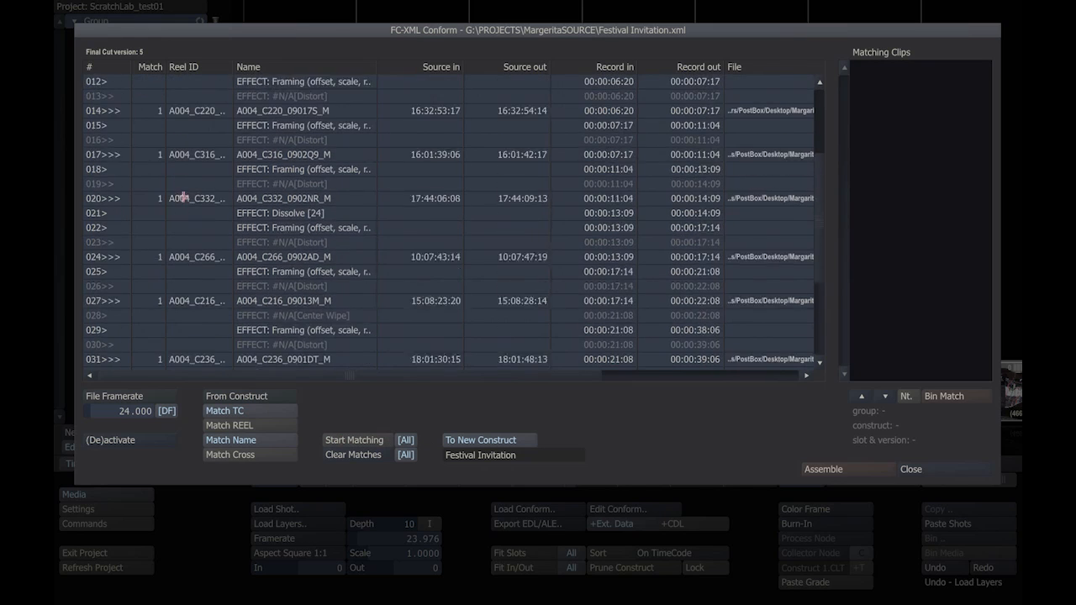
Step: Check the matching clips of events 031, 027 and 024, and assemble the conform into the new construct Festival Invitation
click(182, 258)
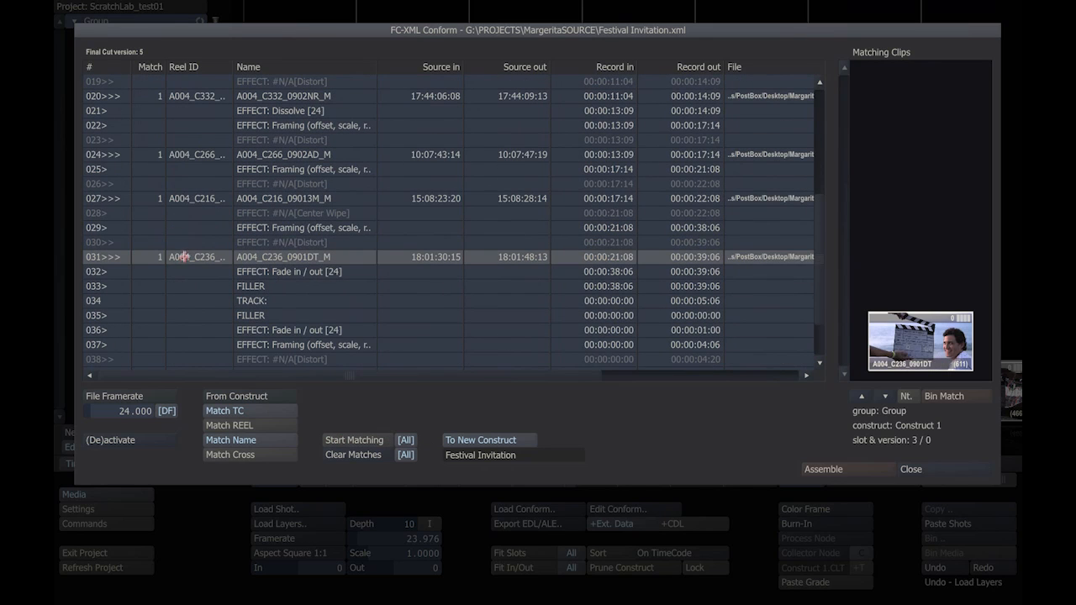
click(187, 199)
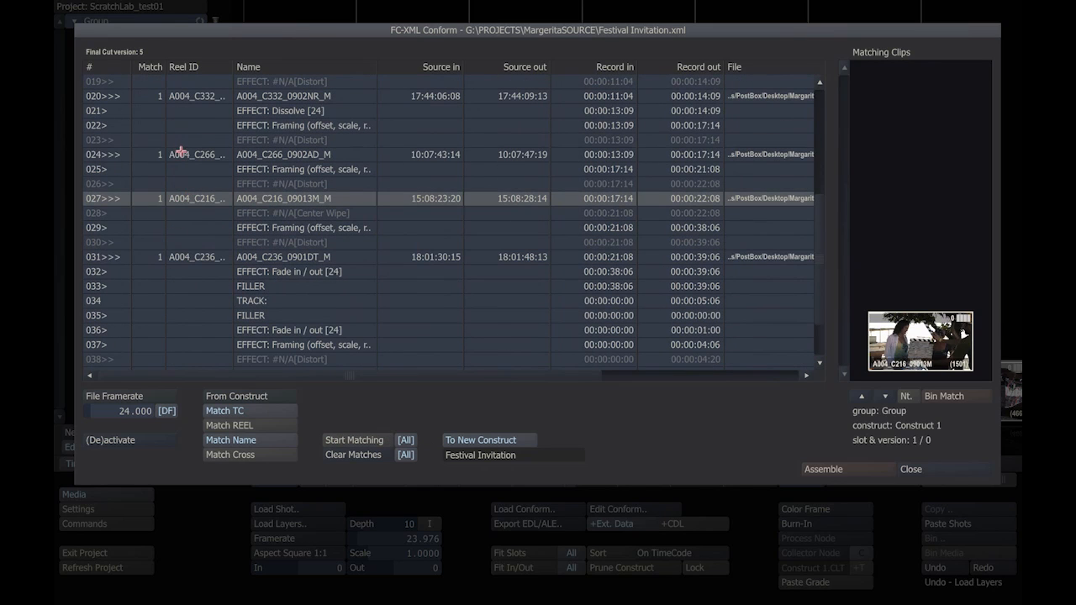
click(182, 153)
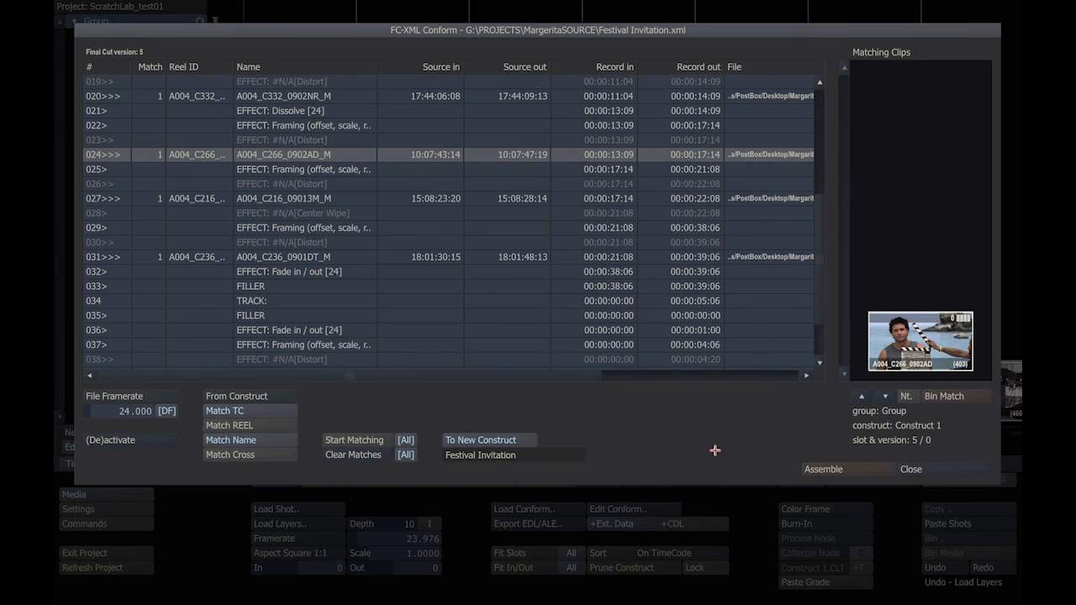
click(823, 469)
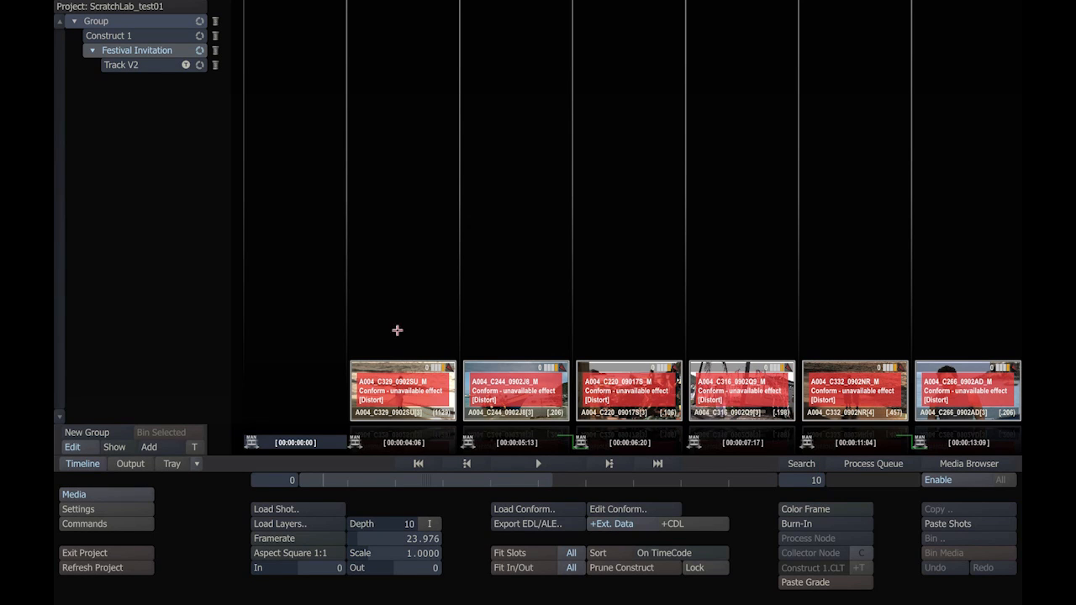
Step: Examine the assembled shots of the Festival Invitation construct and the shot in its Track V2
drag(408, 478, 447, 483)
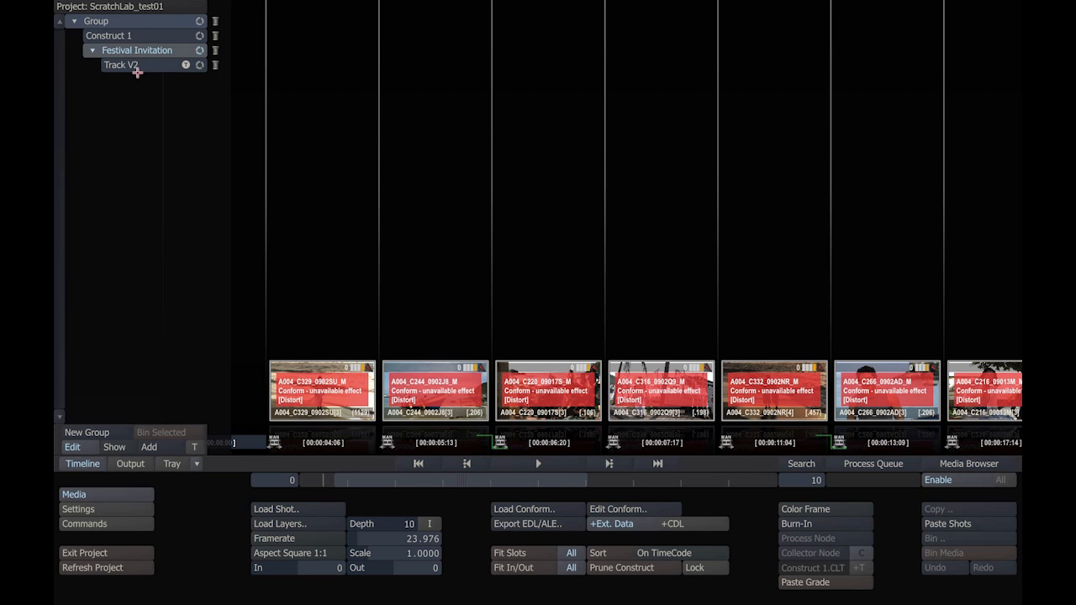
click(153, 65)
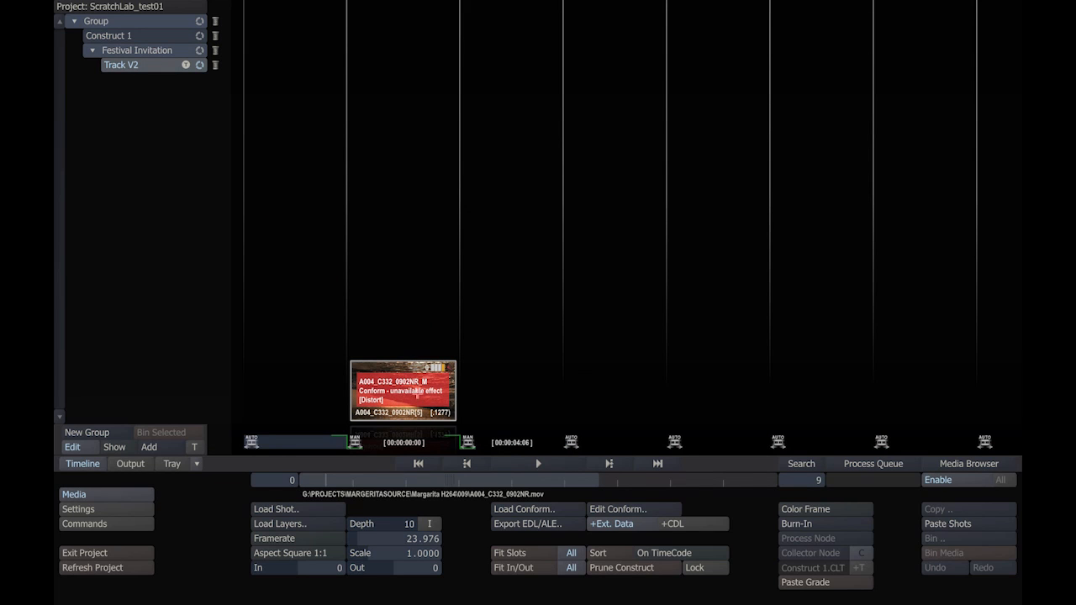
click(136, 50)
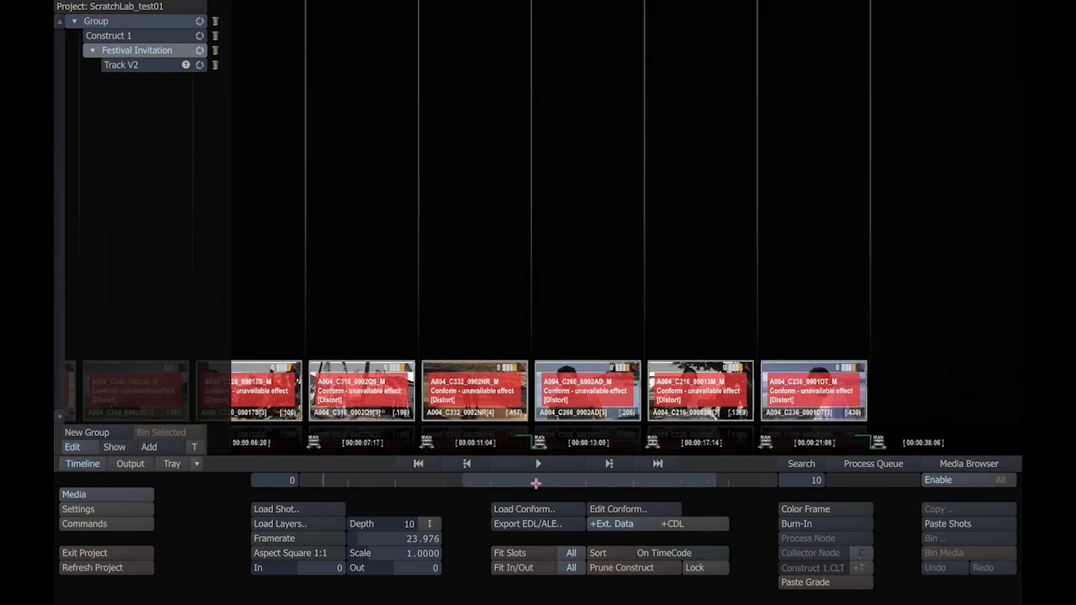
right_click(316, 387)
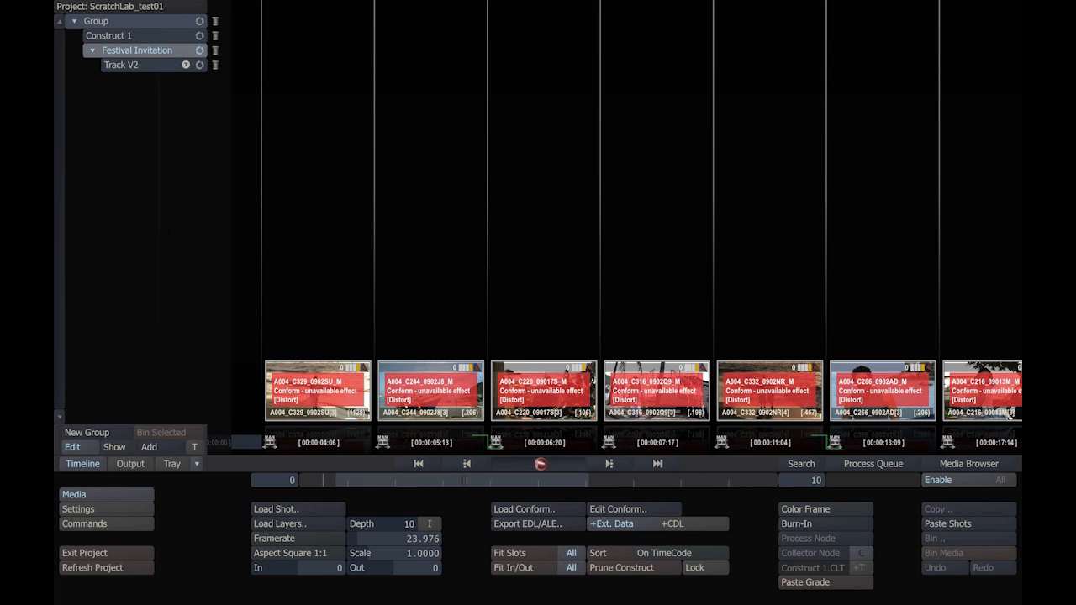
Step: Open the Festival Invitation construct in the player and switch to its Edit view
click(540, 463)
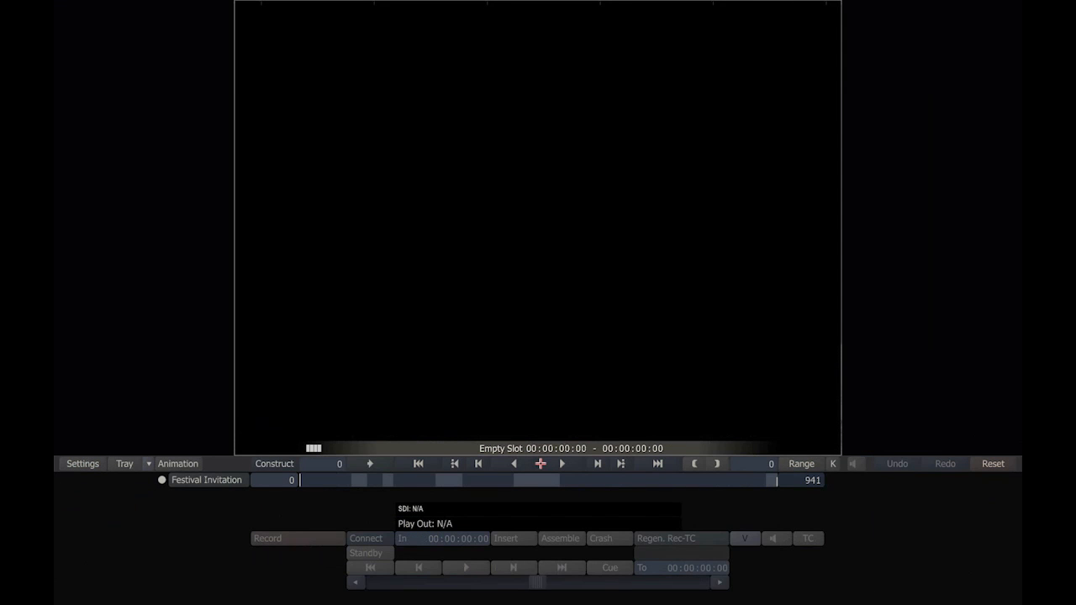
right_click(345, 336)
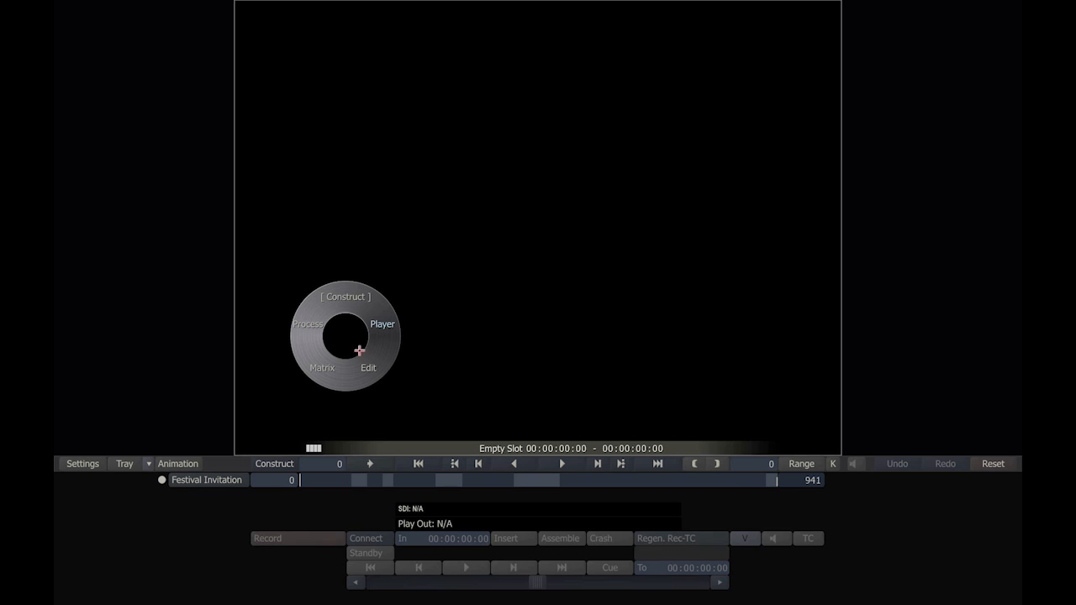
click(369, 368)
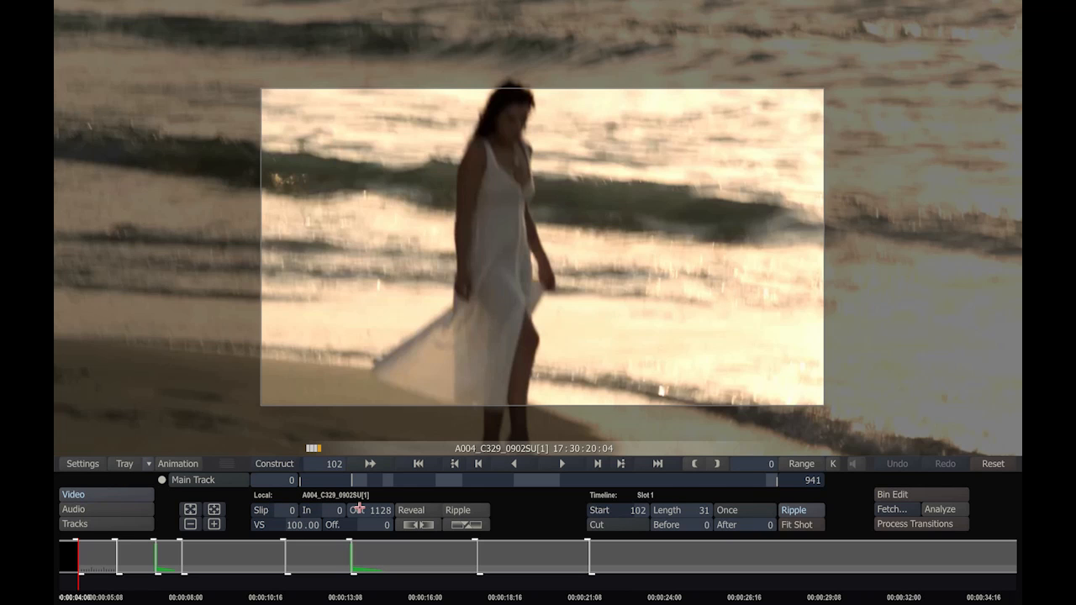
Step: Set the playback speed (VS) of shot A004_C329_0902SU[1] to -50
click(292, 524)
text(-)
click(290, 385)
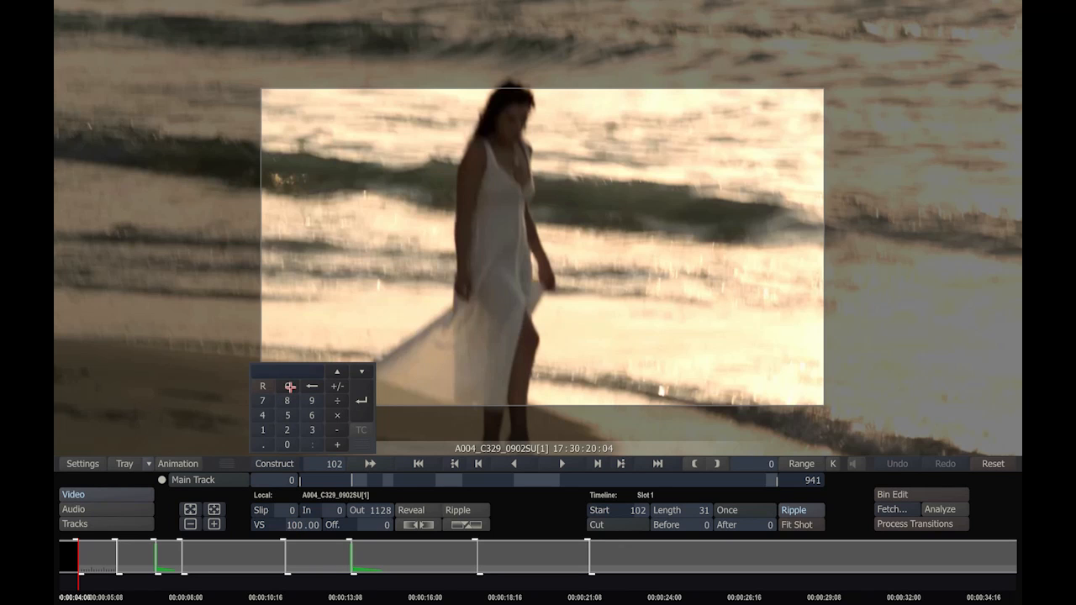
text(50)
key(Return)
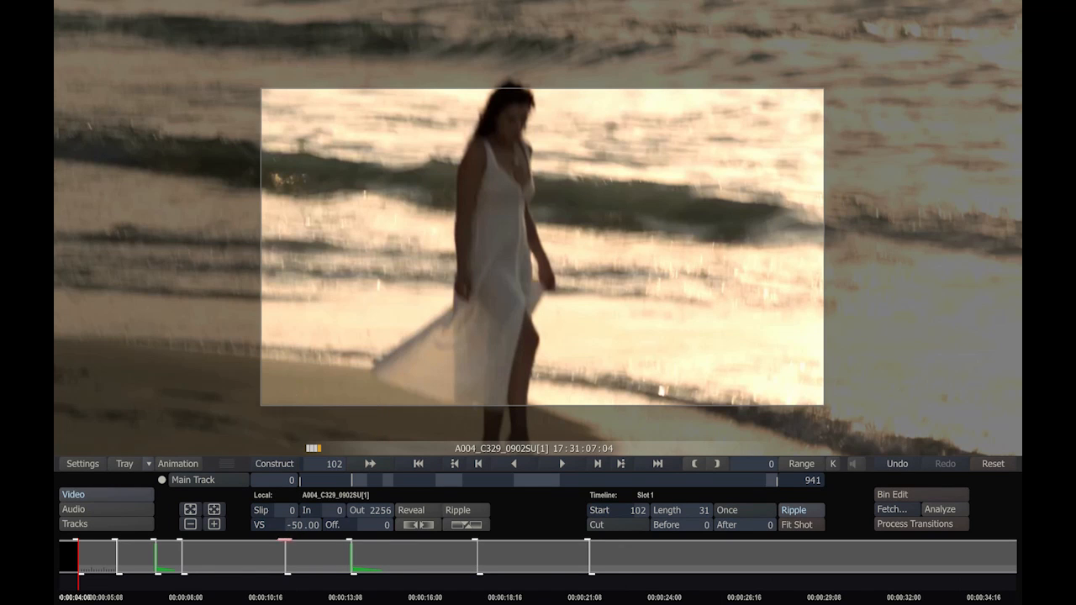
Step: Restore the playback speed (VS) of shot A004_C329_0902SU[1] to 100
click(295, 523)
click(291, 386)
text(100)
key(Return)
Step: Examine the edit options of shot A004_C329_0902SU[1], including its transition types, play mode and the Shot Analyzer settings
click(467, 525)
click(466, 525)
click(415, 524)
click(415, 524)
click(610, 527)
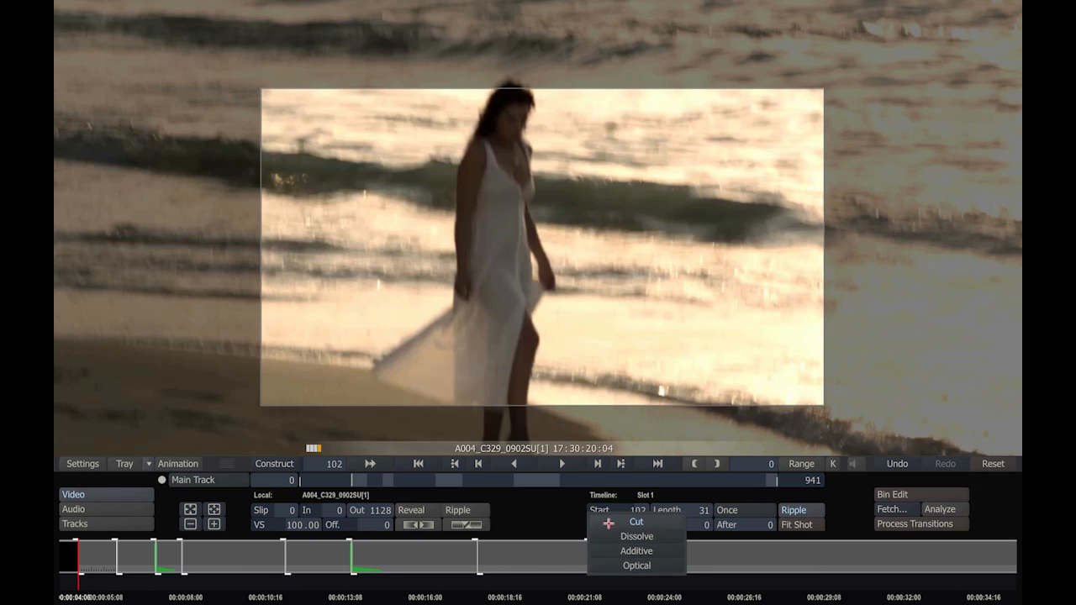
click(570, 520)
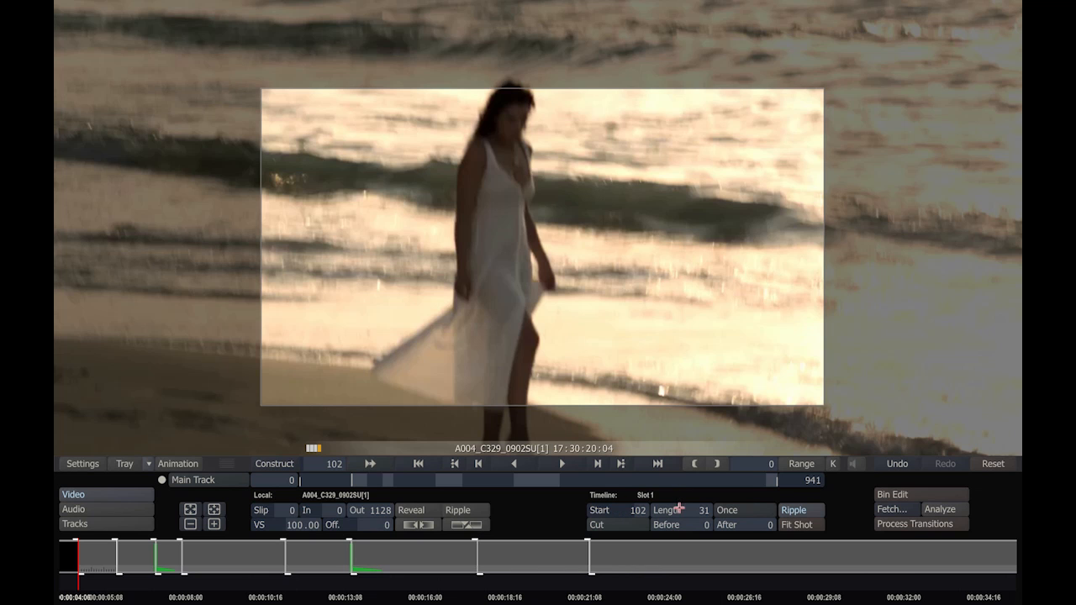
click(725, 510)
click(935, 509)
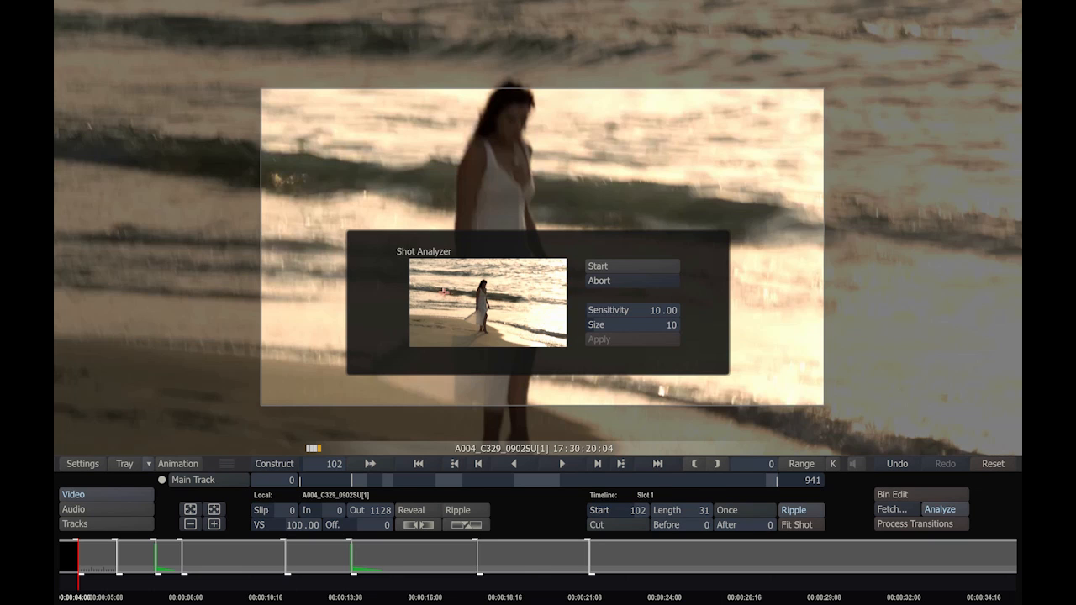
click(596, 279)
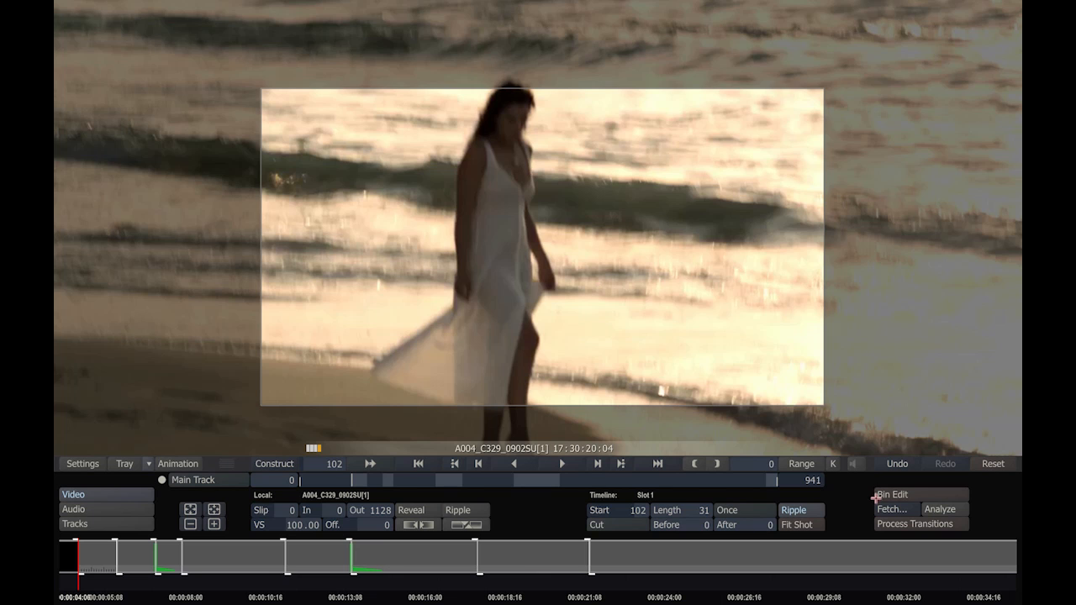
Step: Load the audio file rockDrums_001.wav from G:\AUDIO\MUSIC\LOOPS\TRACKS as local audio for the current shot
click(80, 509)
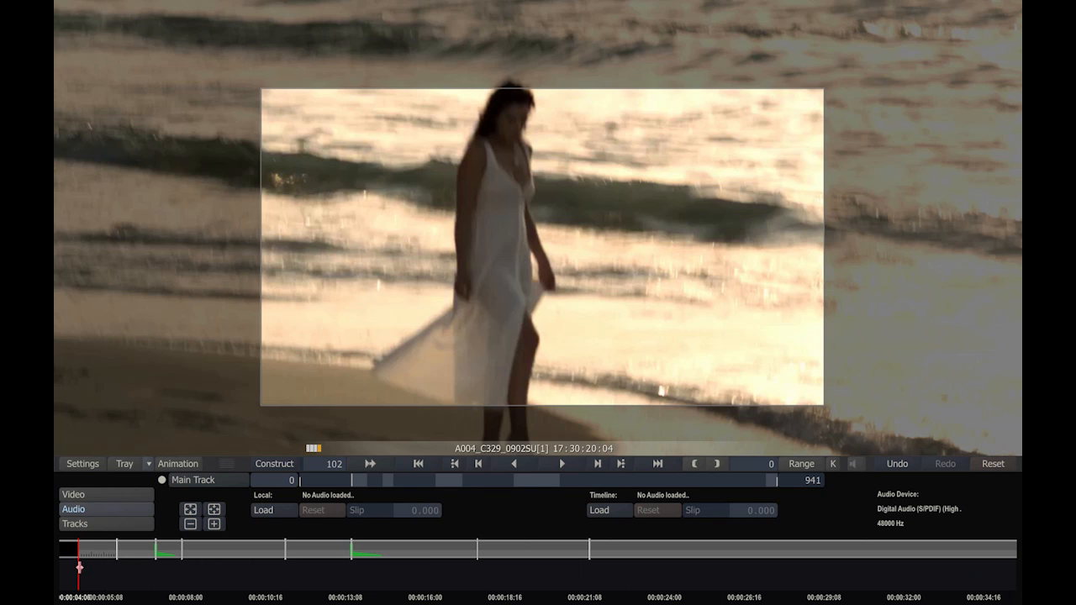
click(275, 510)
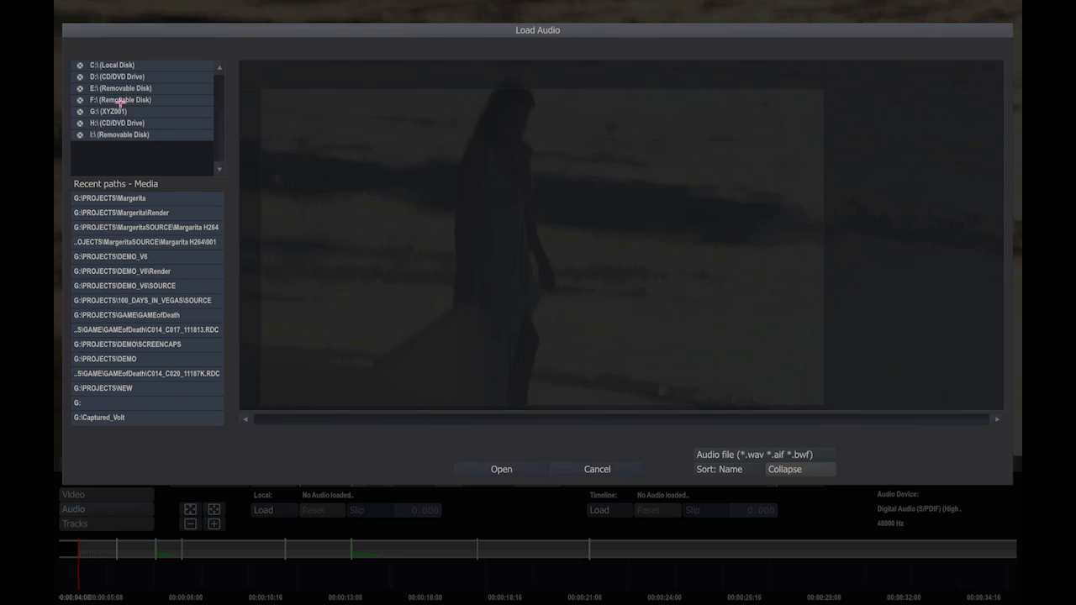
click(128, 65)
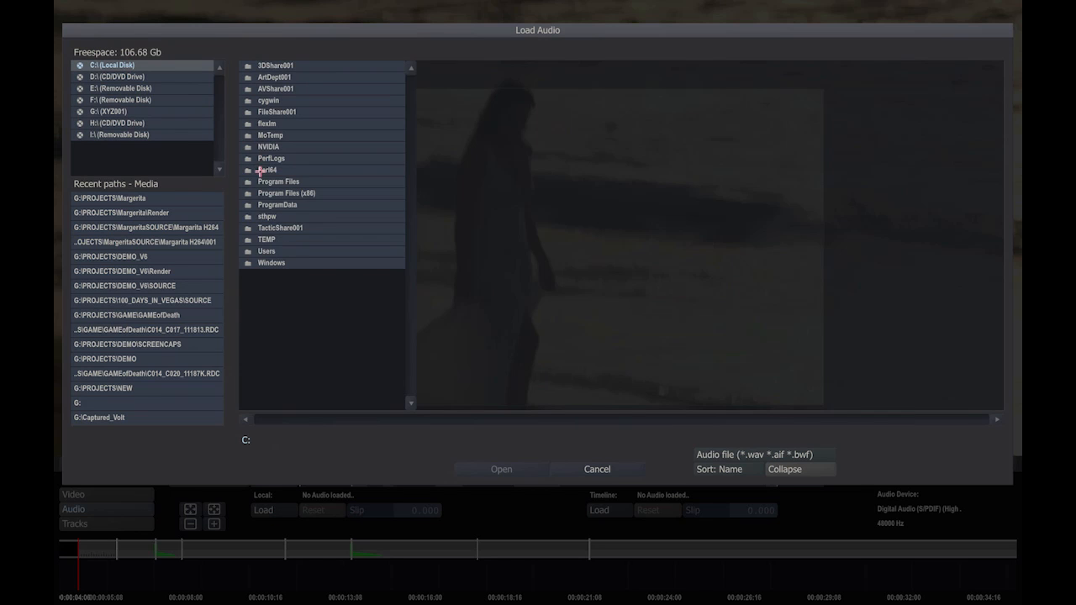
click(119, 111)
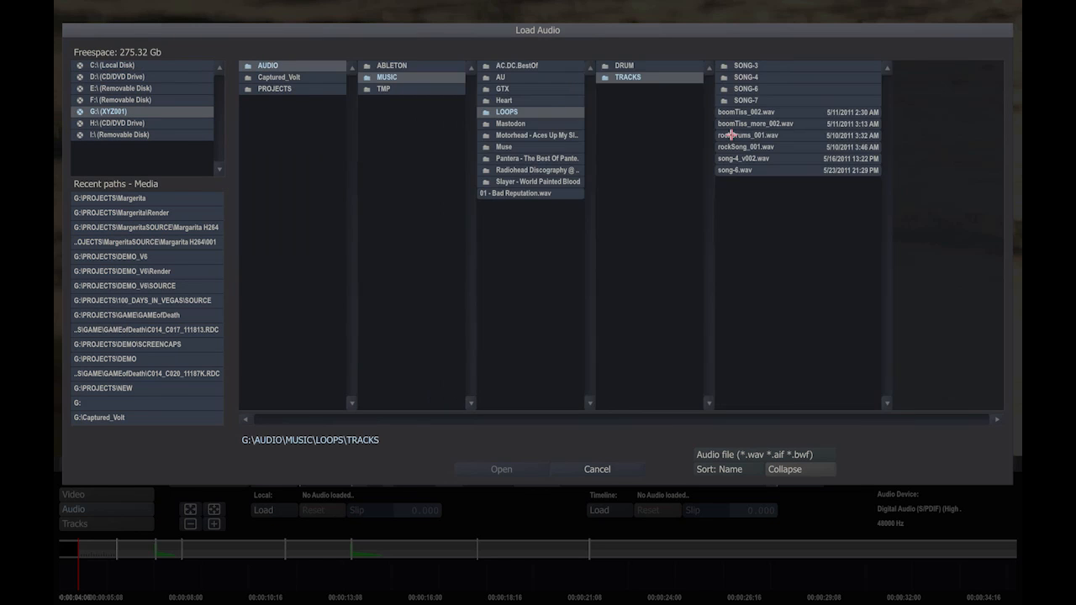
double_click(731, 134)
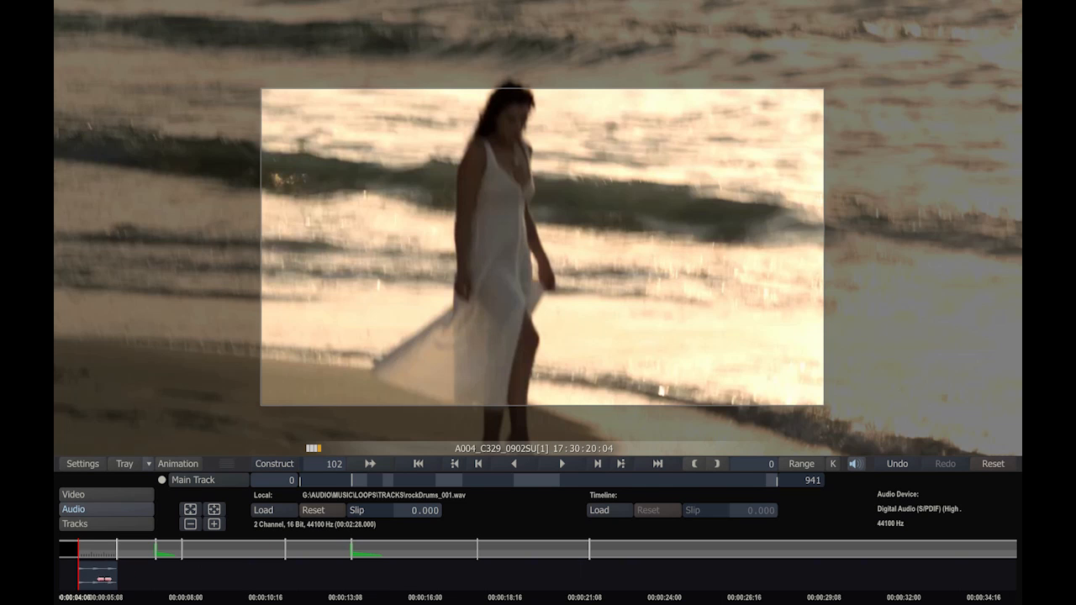
Step: Try slipping the shot's local audio clip slightly, and remove the audio from the shot
mouse_move(94, 578)
mouse_down()
mouse_move(114, 576)
mouse_move(81, 577)
mouse_move(118, 576)
mouse_move(104, 578)
mouse_up()
click(318, 512)
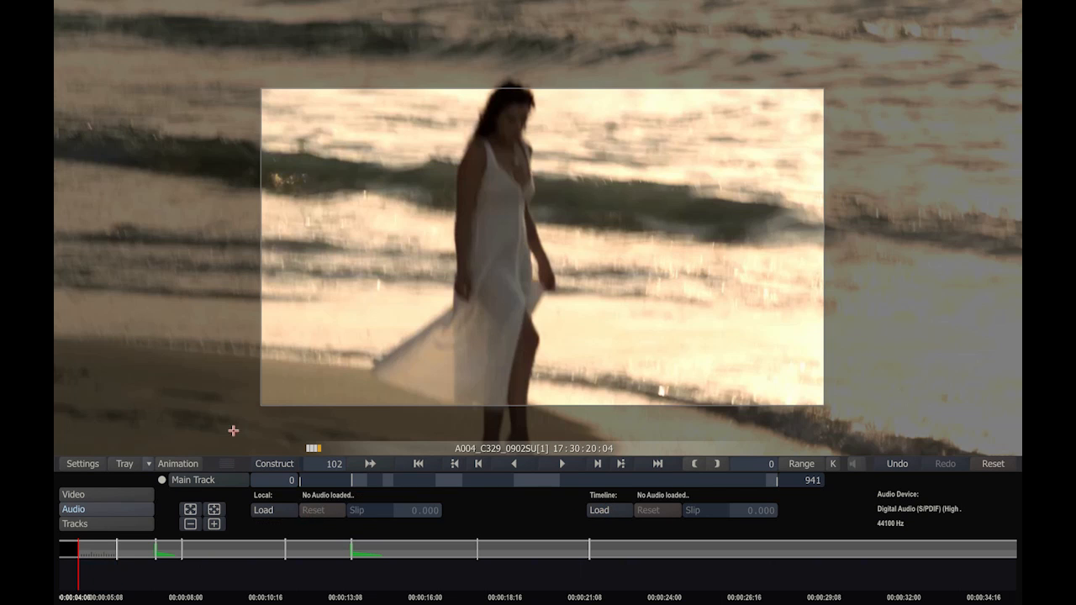
click(129, 523)
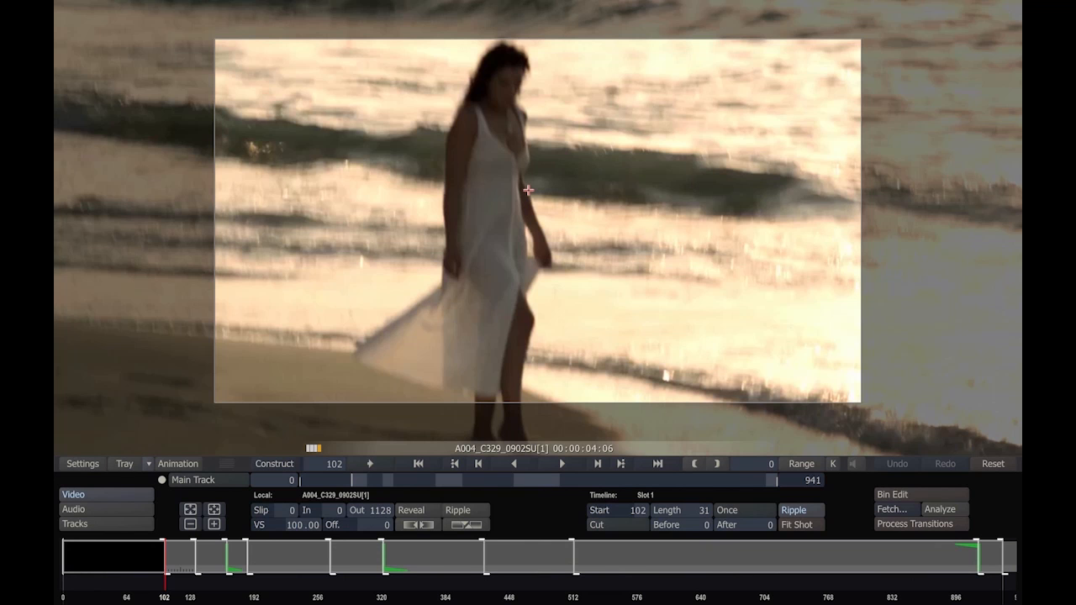
scroll(528, 189, down, 7)
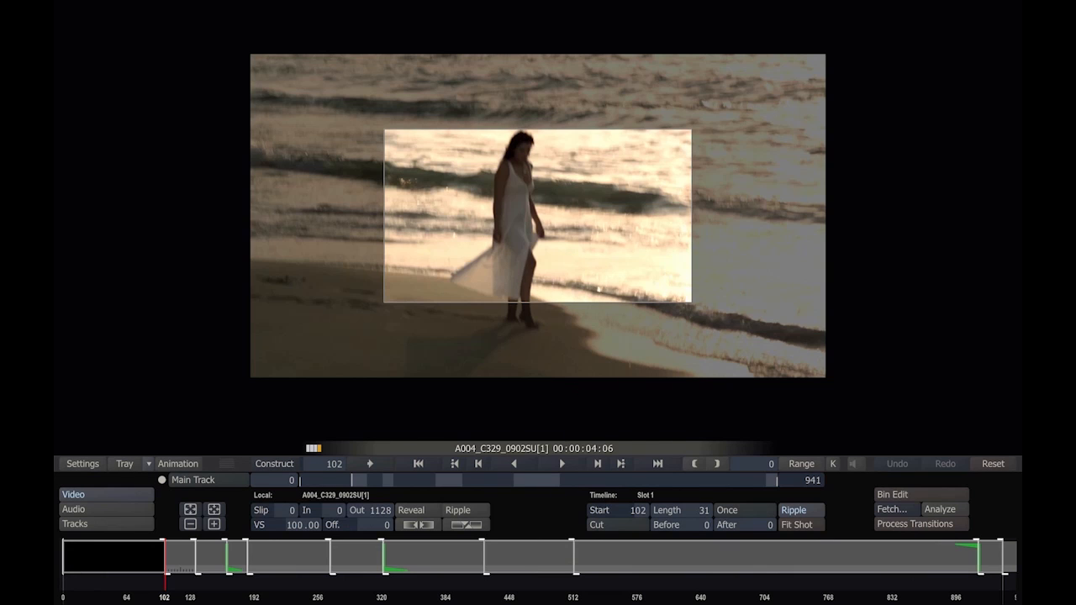
right_click(374, 414)
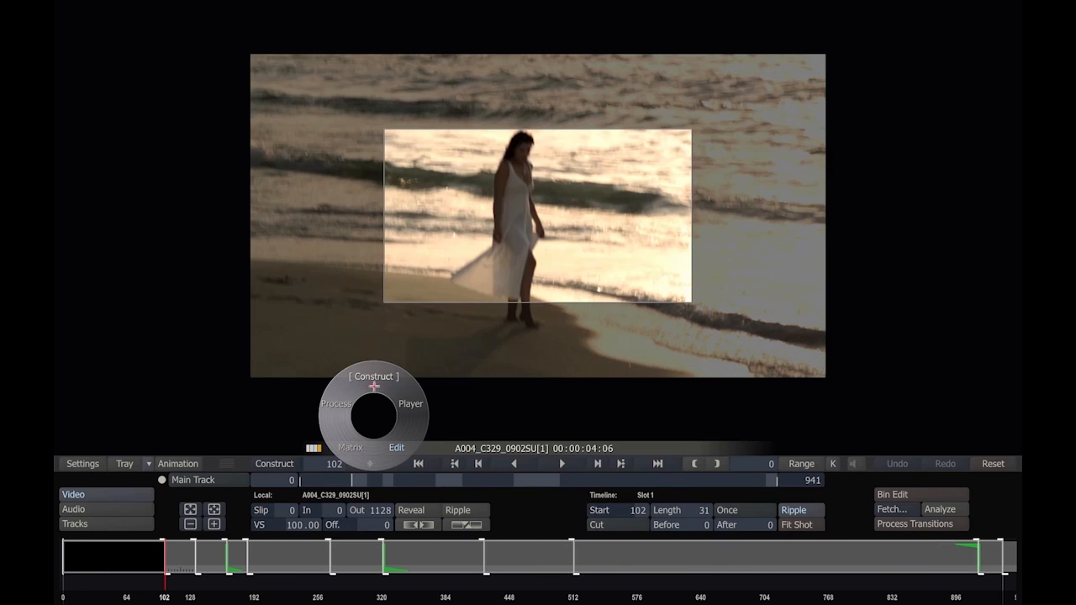
right_click(521, 332)
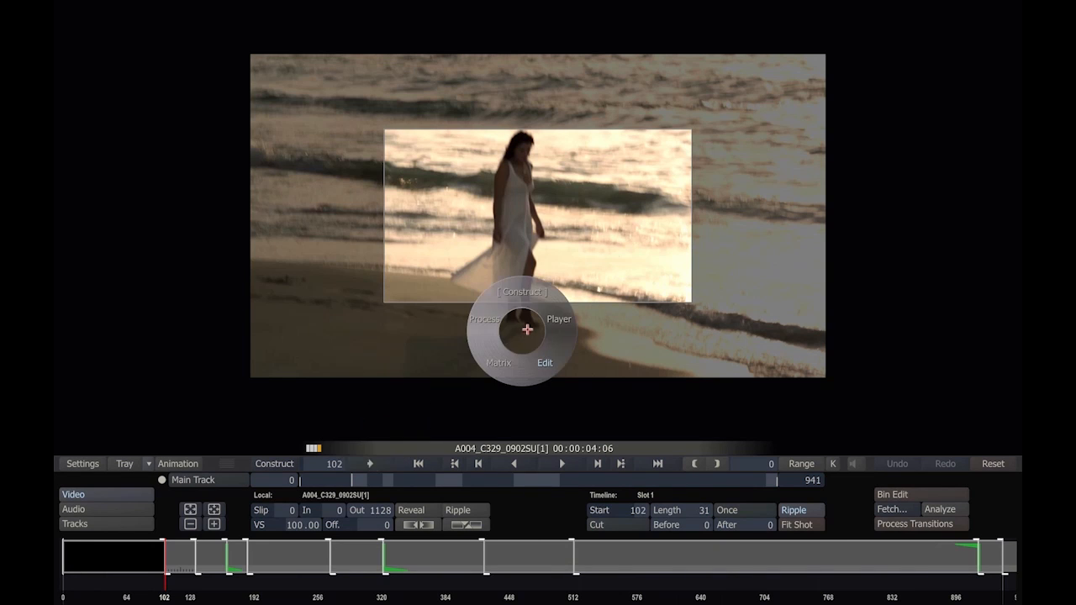
right_click(675, 242)
Step: Switch to the Process view and look through the effect plugins available for the current shot
right_click(356, 338)
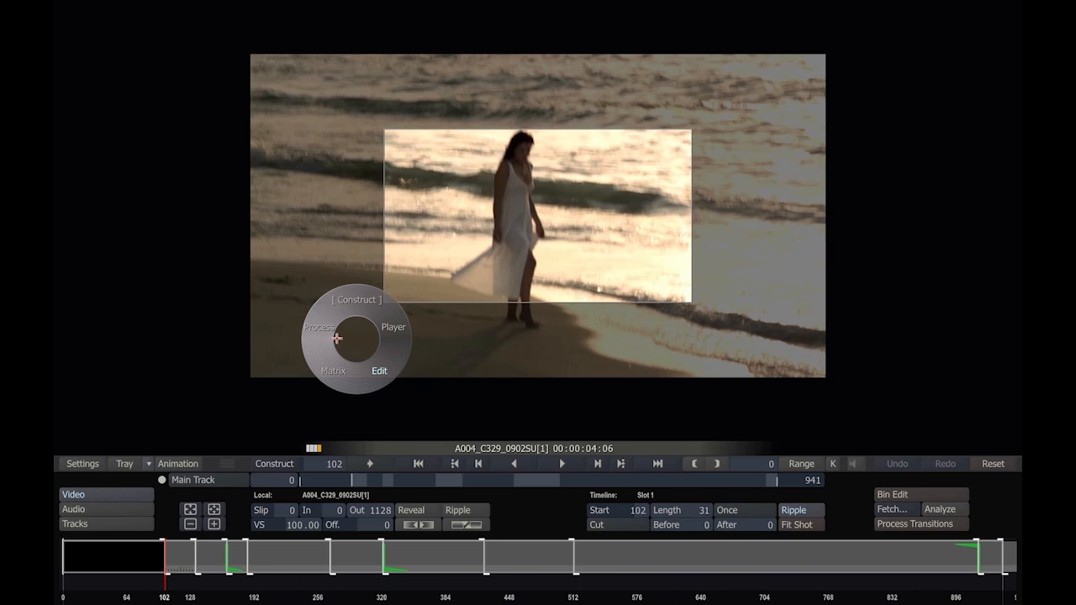
click(326, 329)
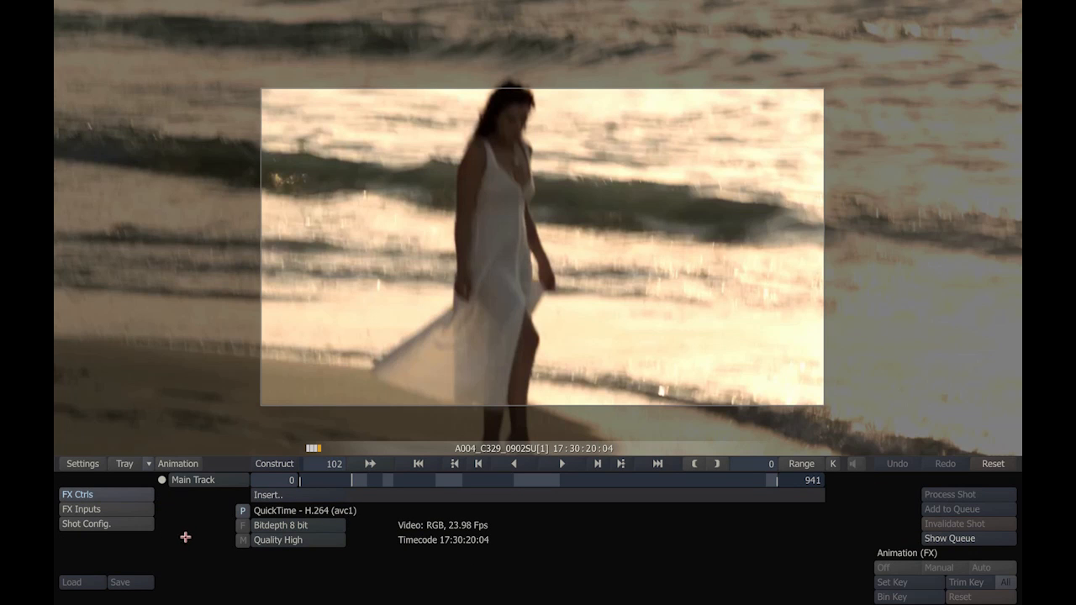
click(265, 495)
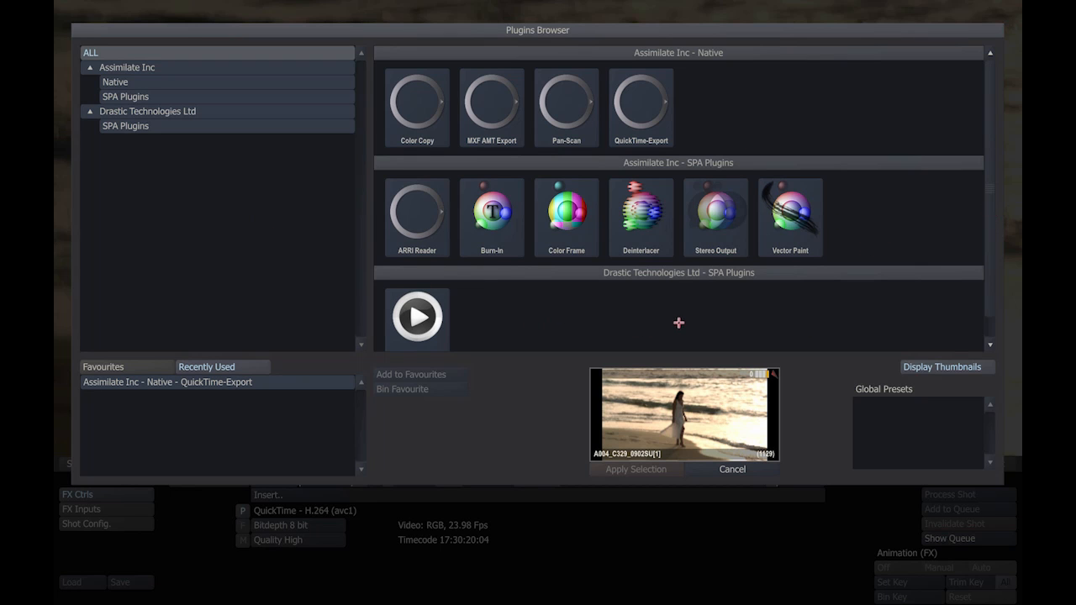
click(724, 470)
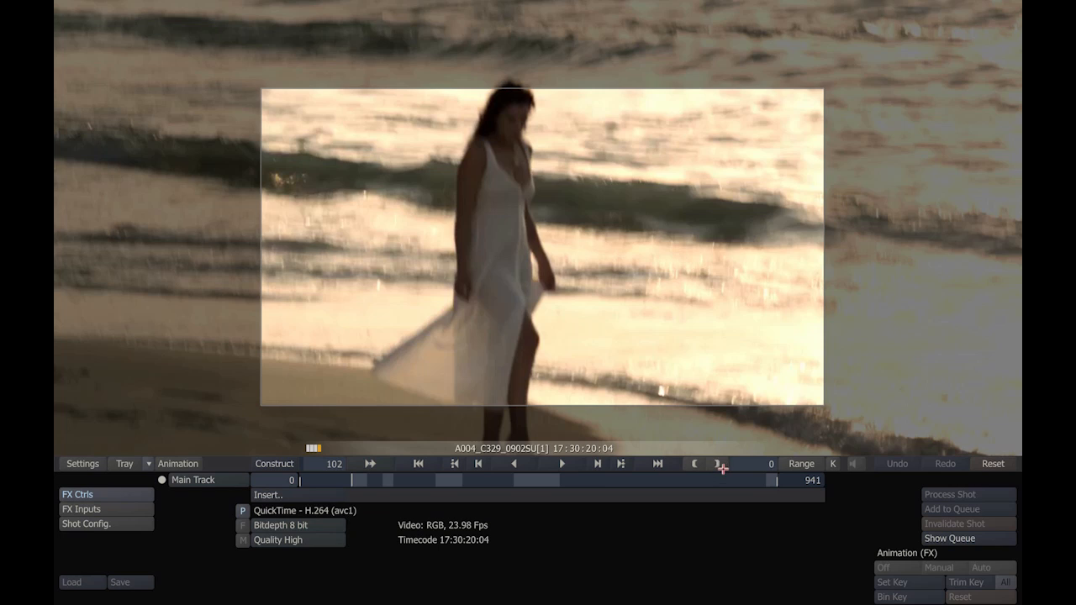
Step: Check the QuickTime bit depth and quality options of shot A004_C329_0902SU[1]
click(302, 529)
click(345, 516)
click(294, 541)
click(365, 568)
Step: Set the shot framing to No Scaling for all shots in the shot configuration, and check the framing of another shot
click(89, 522)
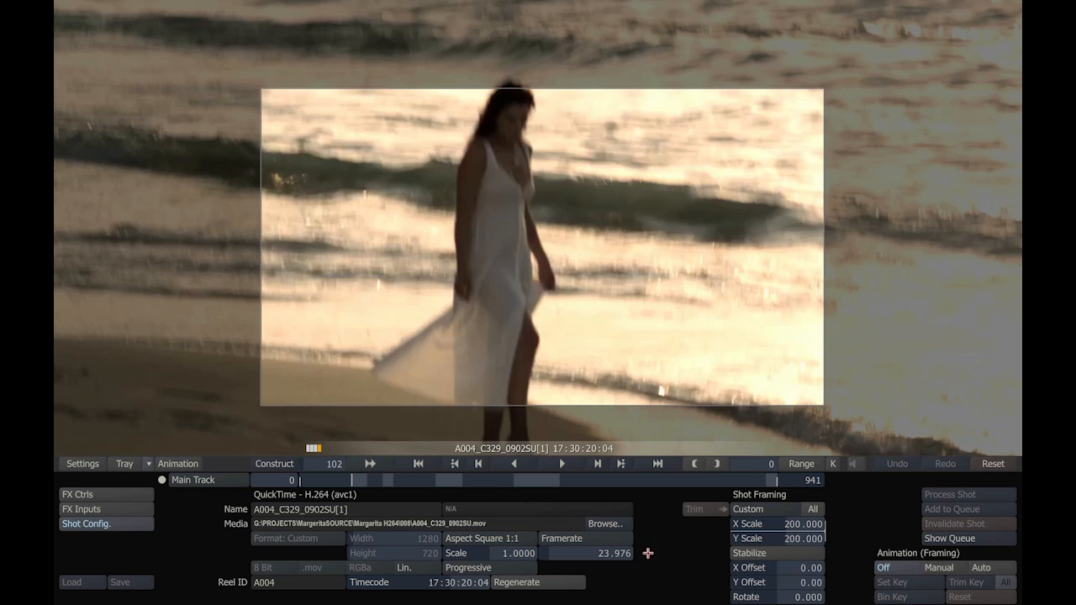
click(815, 509)
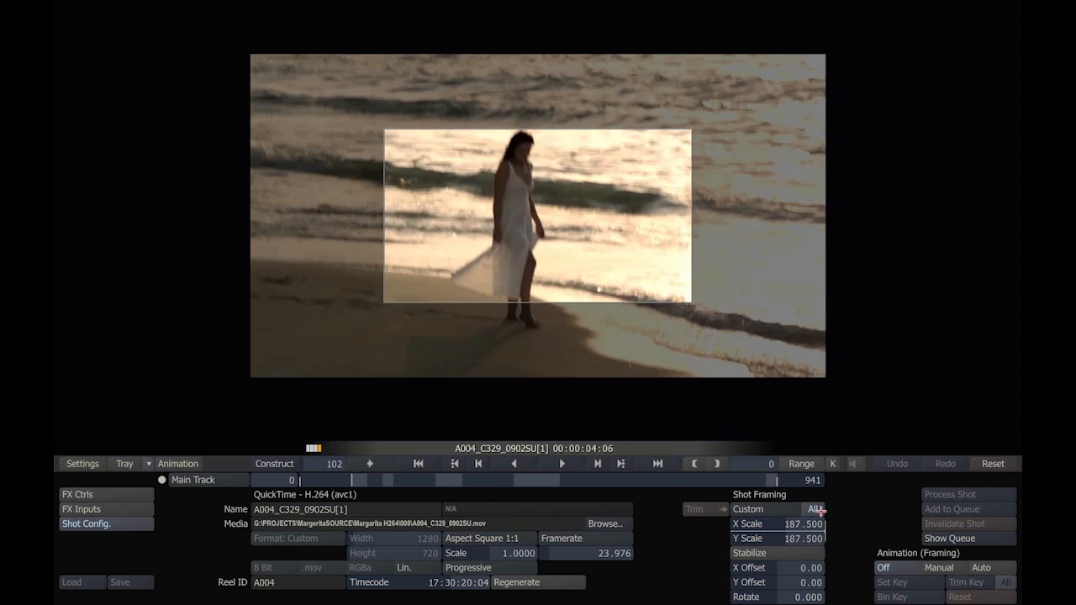
click(768, 510)
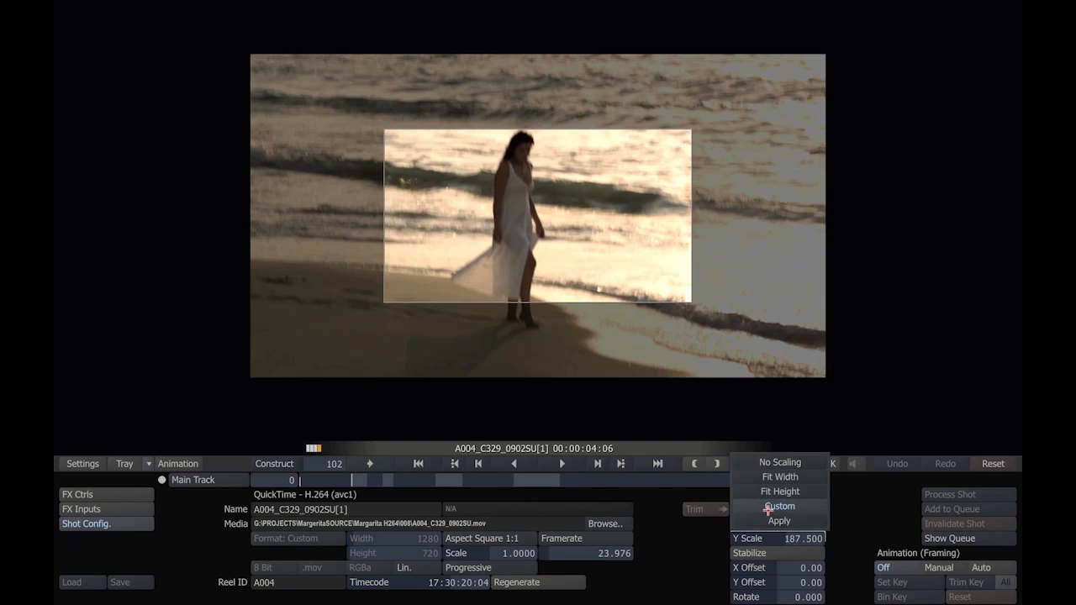
click(766, 462)
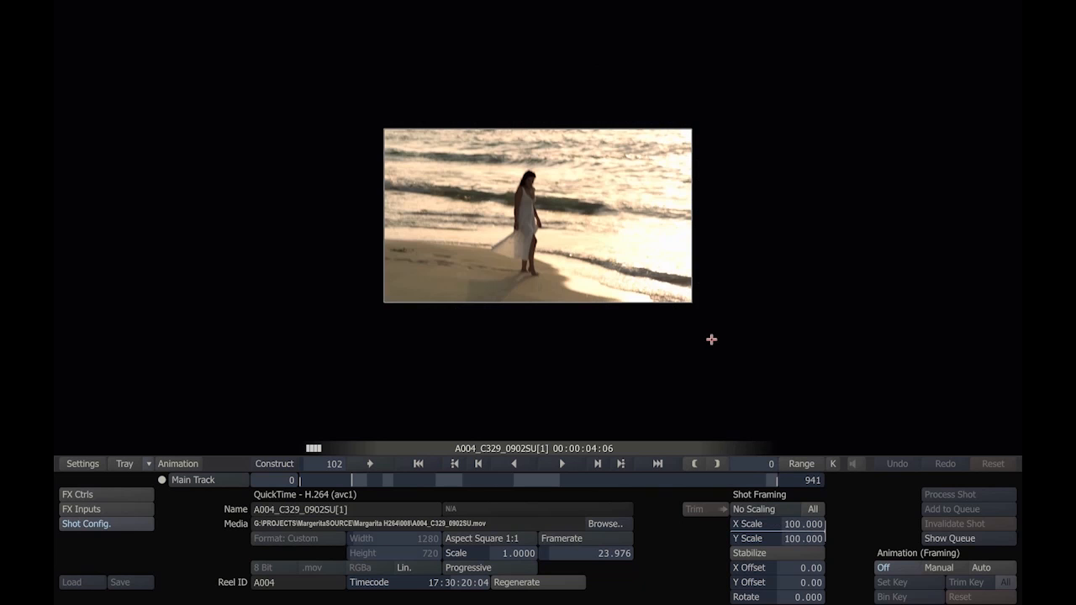
drag(353, 479, 385, 469)
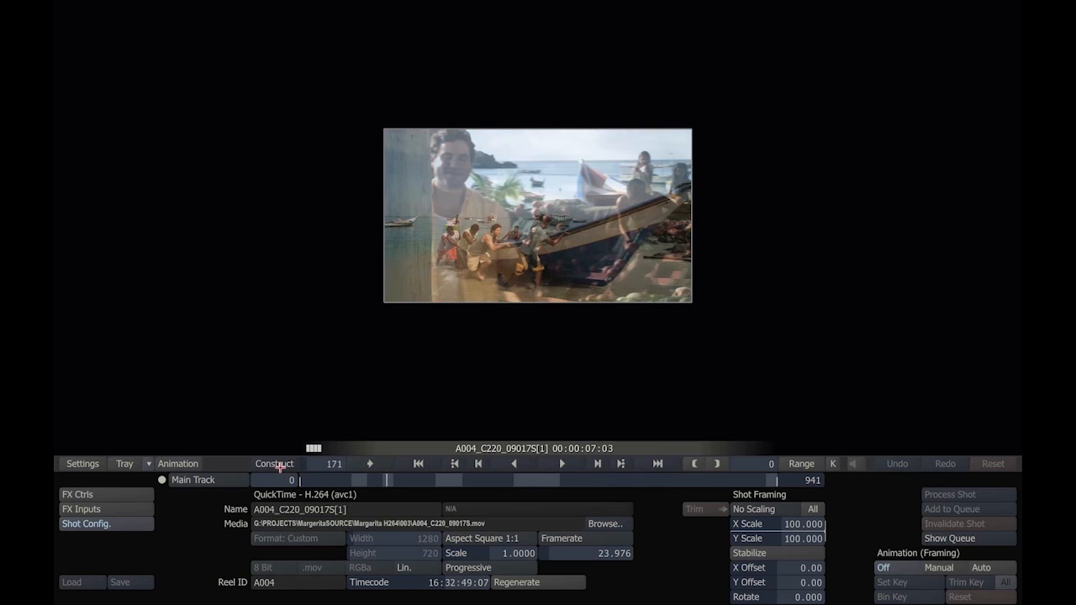
Step: Return to the construct timeline and examine the properties of individual shots, including A004_C329_0902SU[1] and A004_C244_0902J8[1]
click(278, 463)
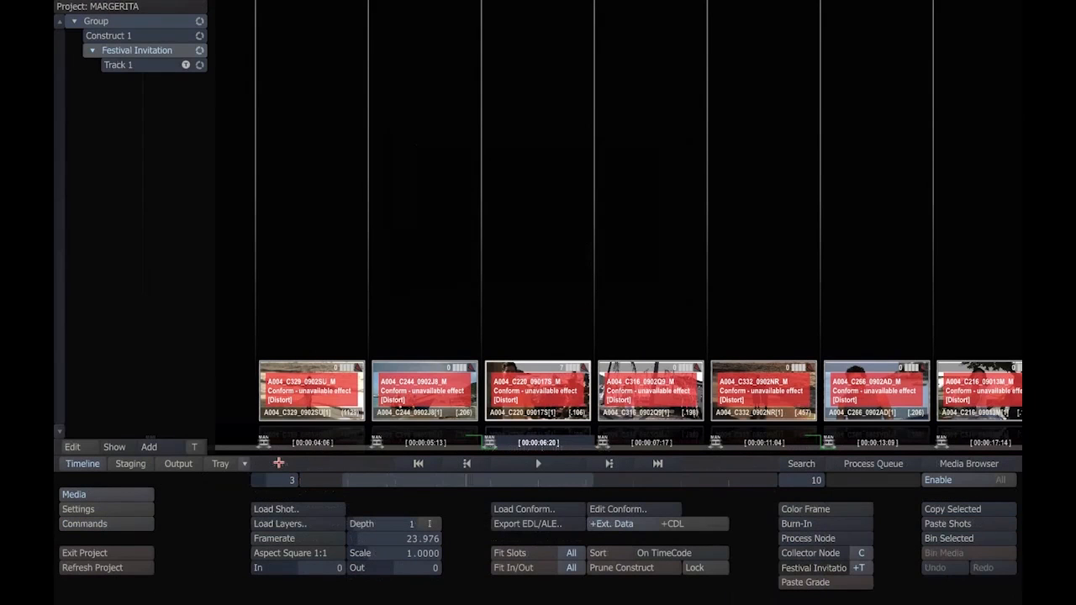
drag(470, 476, 449, 472)
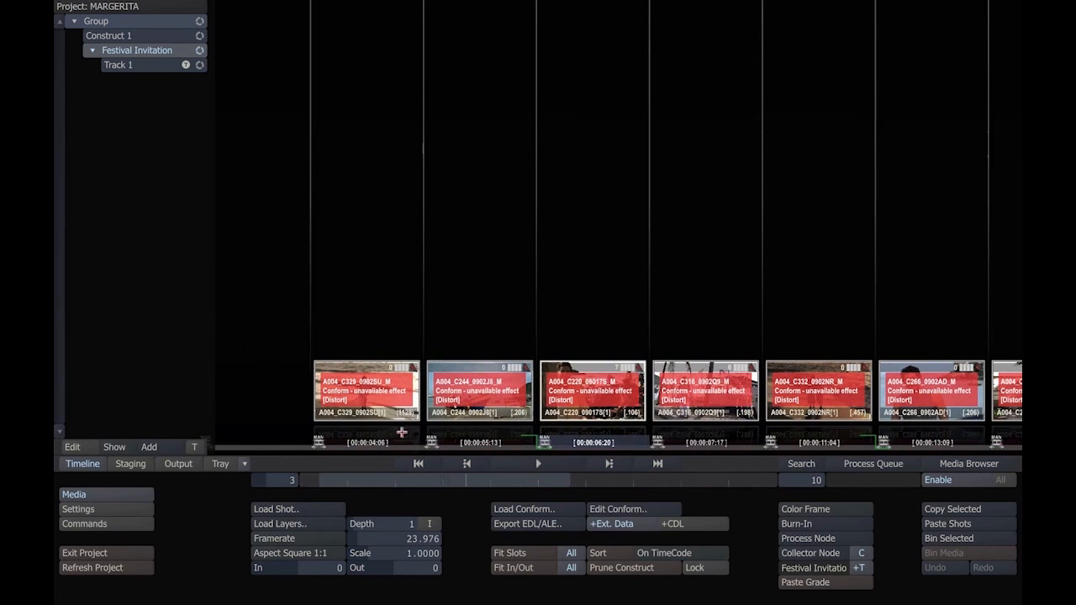
right_click(359, 417)
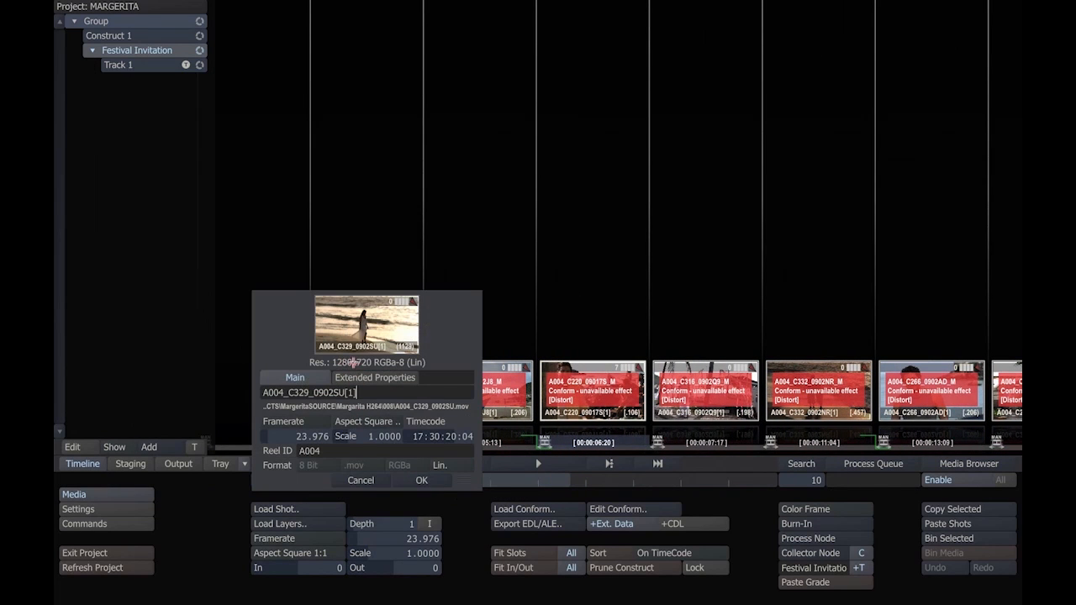
click(360, 477)
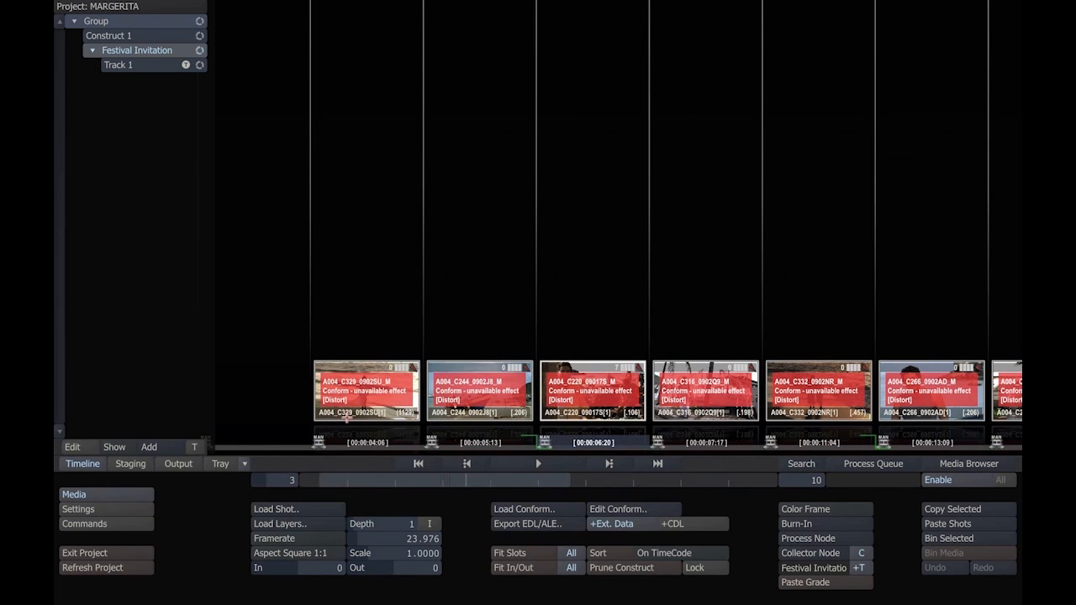
right_click(346, 412)
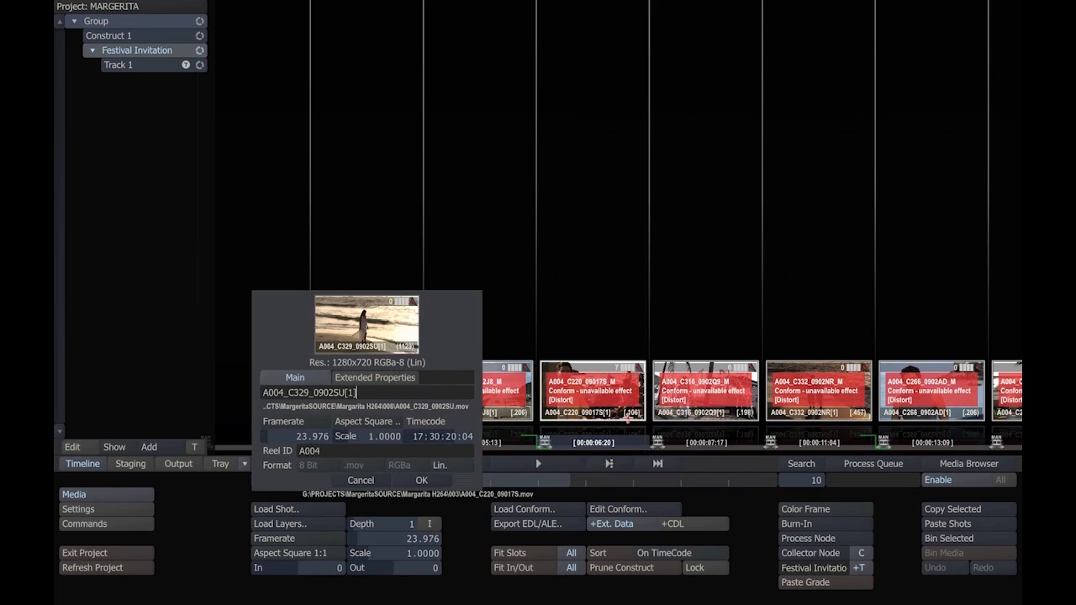
right_click(547, 418)
click(788, 418)
right_click(791, 415)
right_click(438, 414)
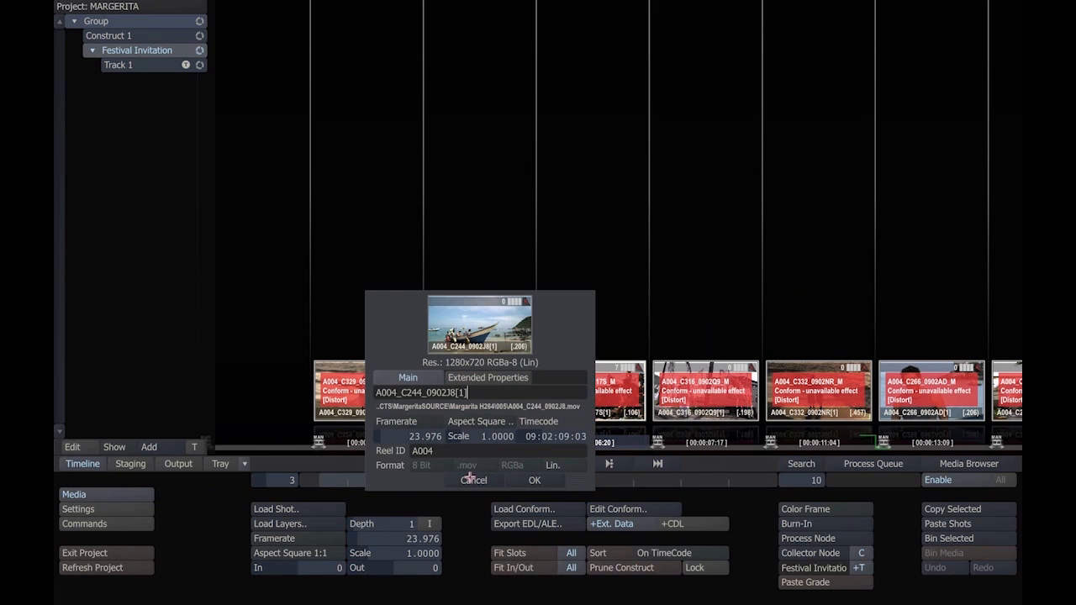
click(484, 483)
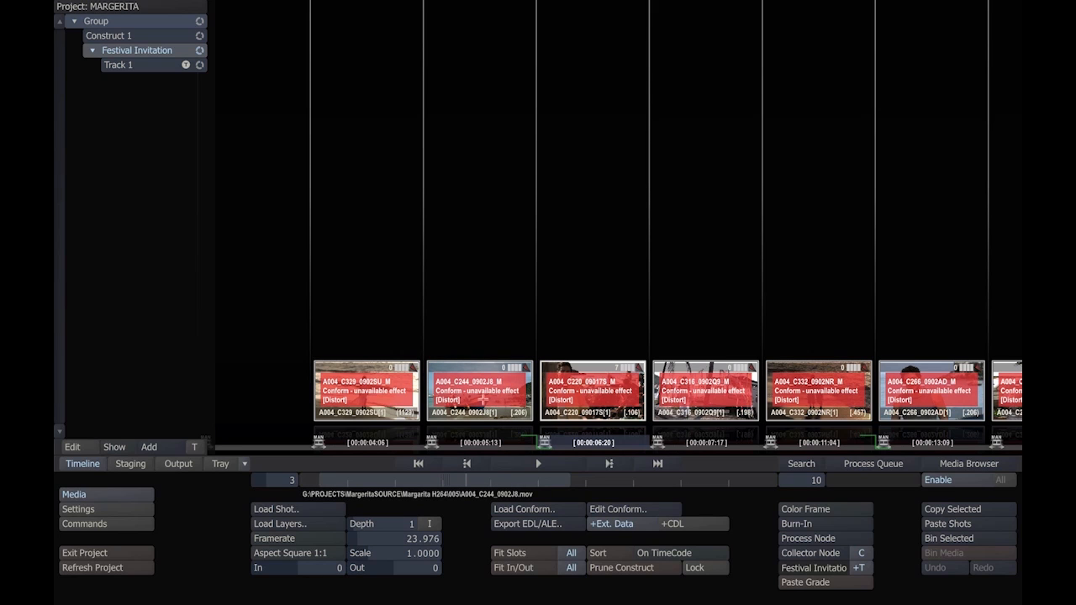
Step: Hide the shot notes in the construct settings, and scrub the thumbnails of the first two shots on the timeline
click(113, 509)
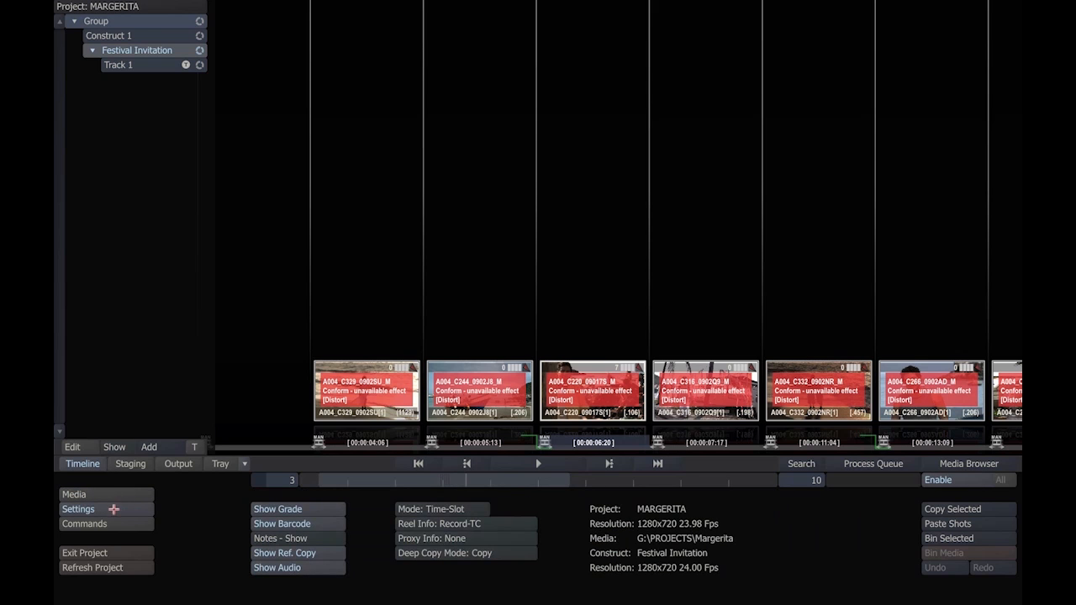
click(277, 539)
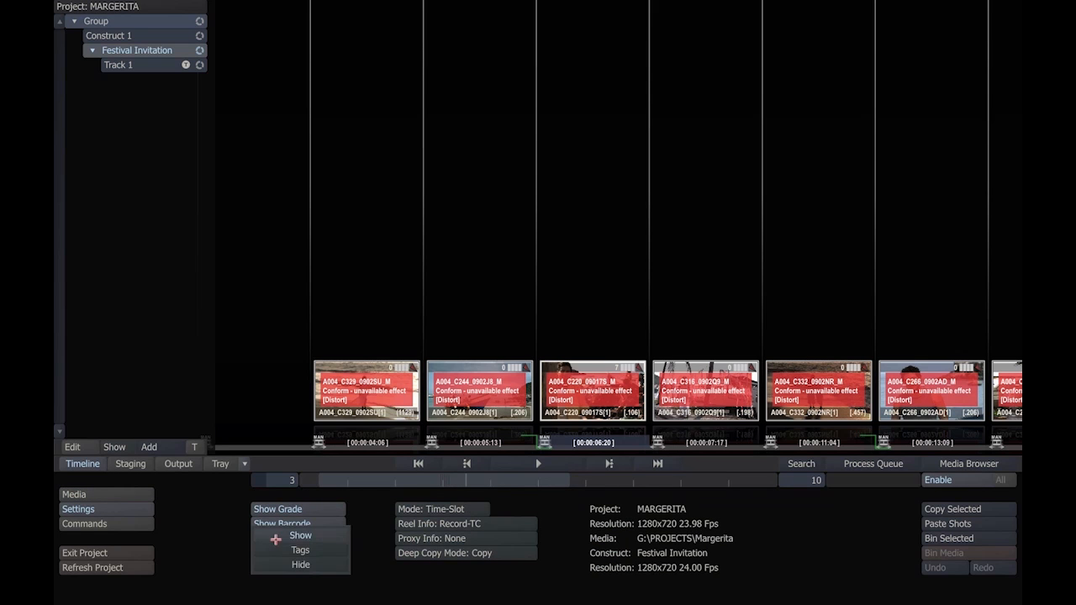
click(280, 564)
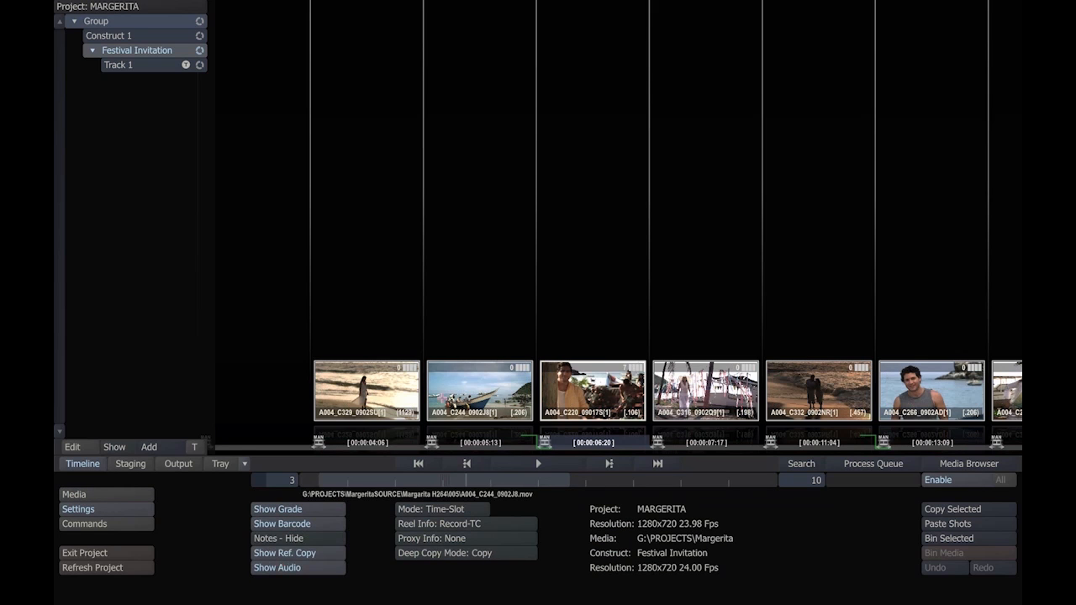
mouse_move(452, 366)
mouse_down()
mouse_move(508, 363)
mouse_move(436, 364)
mouse_up()
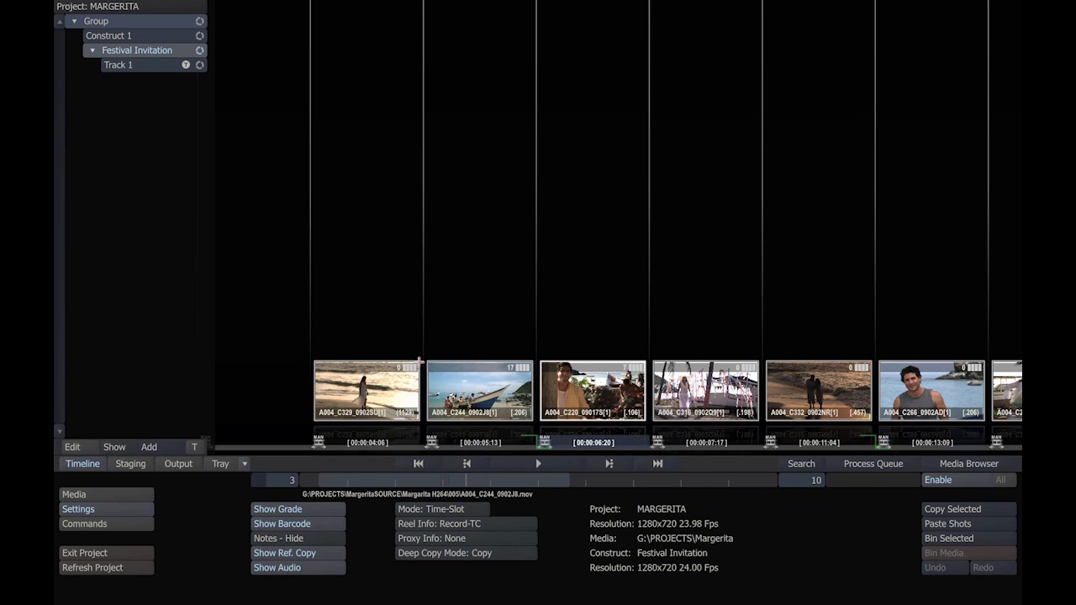
drag(326, 363, 338, 363)
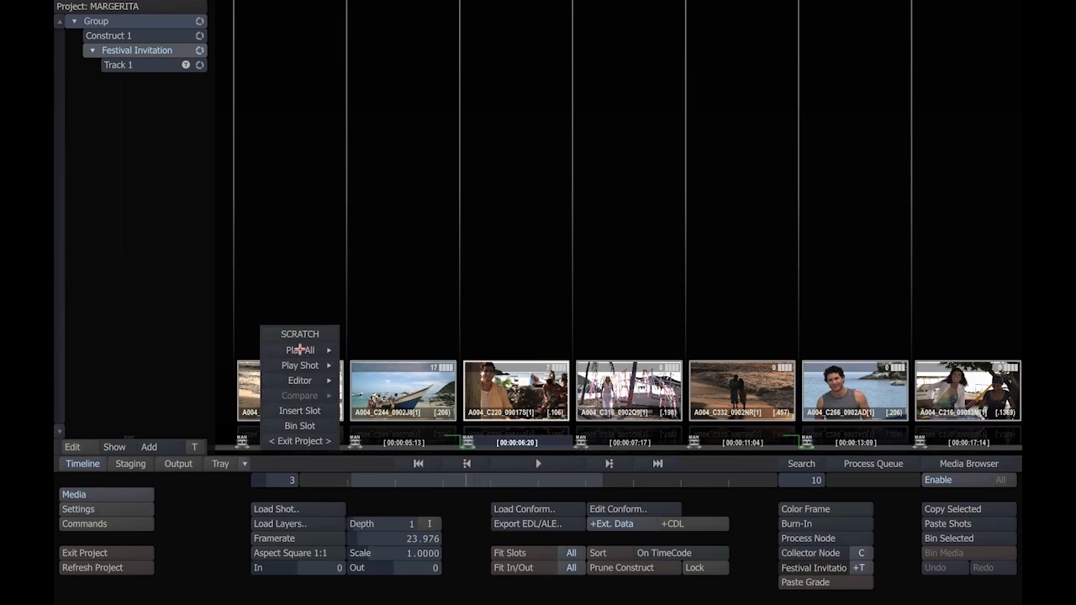
Step: Open the Festival Invitation construct in the Edit view, enlarge the timeline area and show the track list
click(301, 379)
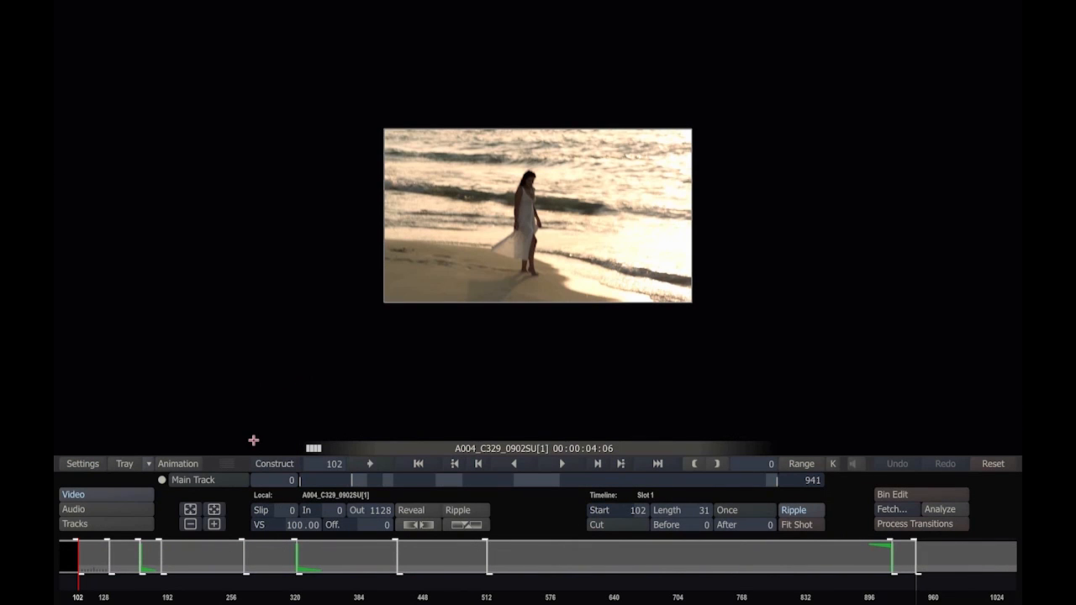
drag(229, 465, 232, 379)
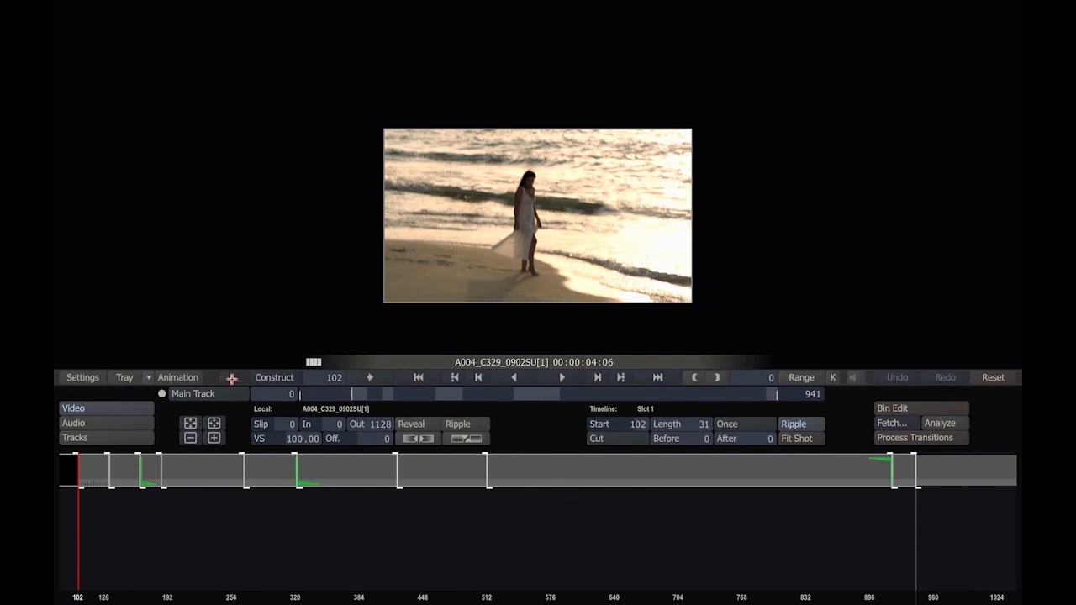
click(110, 437)
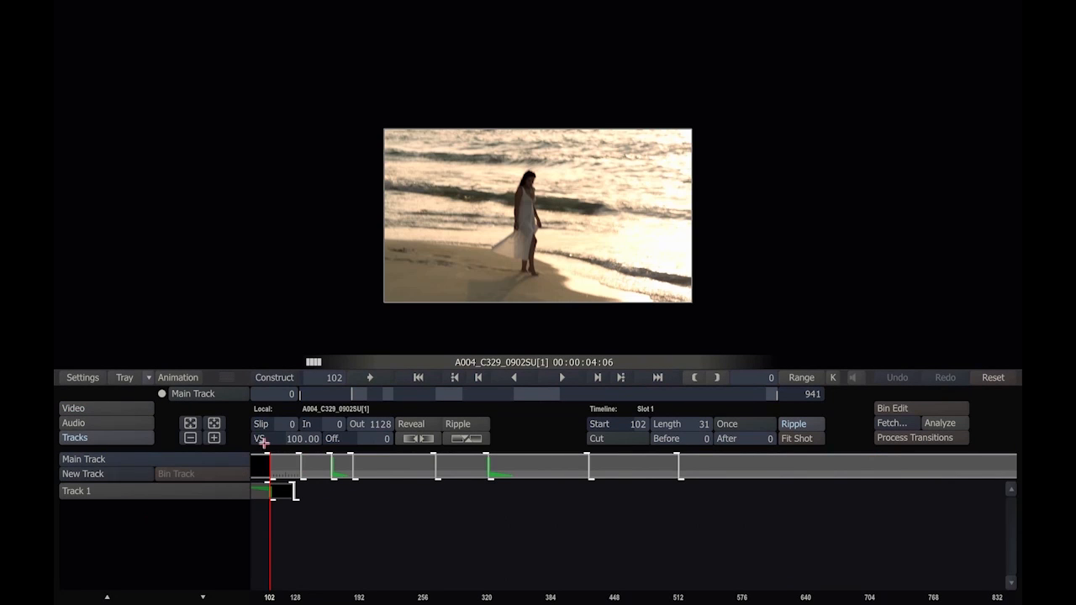
Step: Set the viewer to All Tracks and compare frames 95 and 111 while selecting Track 1 and the Main Track
mouse_move(270, 514)
mouse_down()
mouse_move(262, 519)
mouse_move(271, 513)
mouse_up()
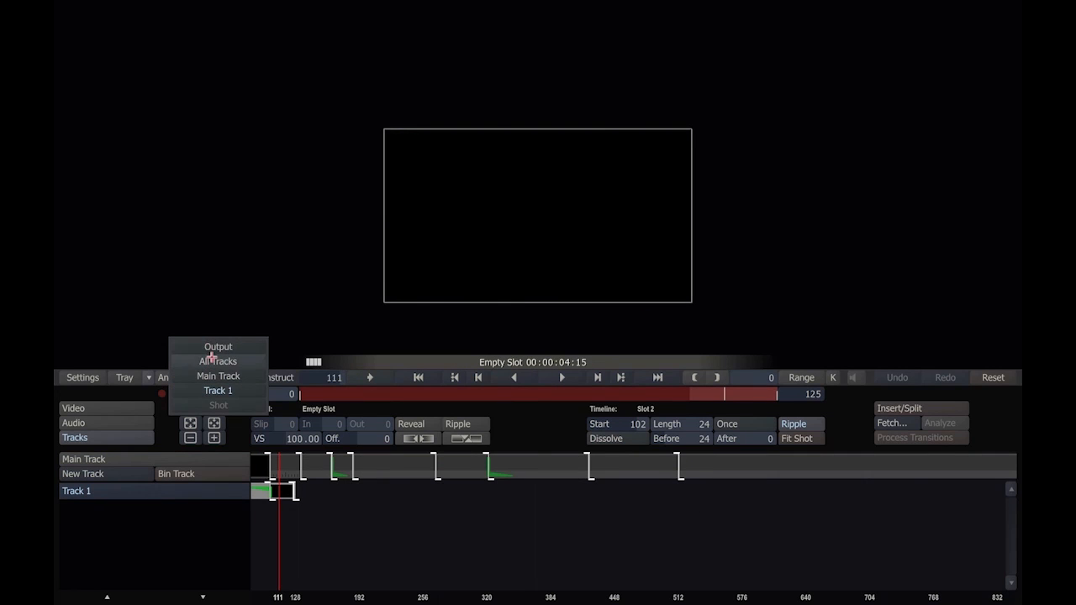
click(212, 360)
mouse_move(280, 515)
mouse_down()
mouse_move(253, 521)
mouse_move(263, 520)
mouse_up()
click(84, 490)
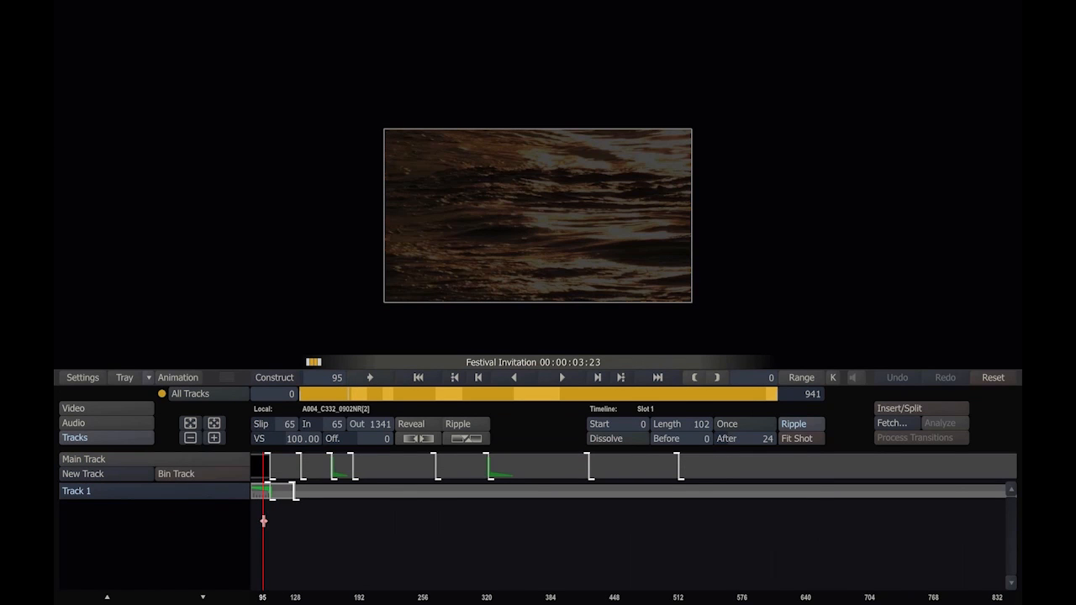
mouse_move(263, 521)
mouse_down()
mouse_move(249, 526)
mouse_move(279, 517)
mouse_up()
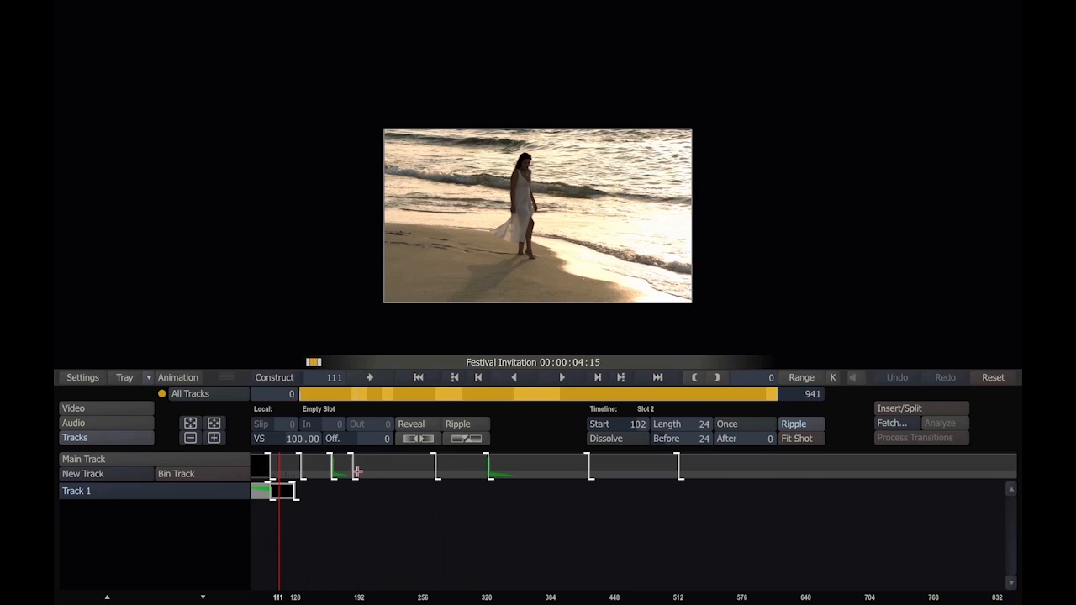
click(172, 461)
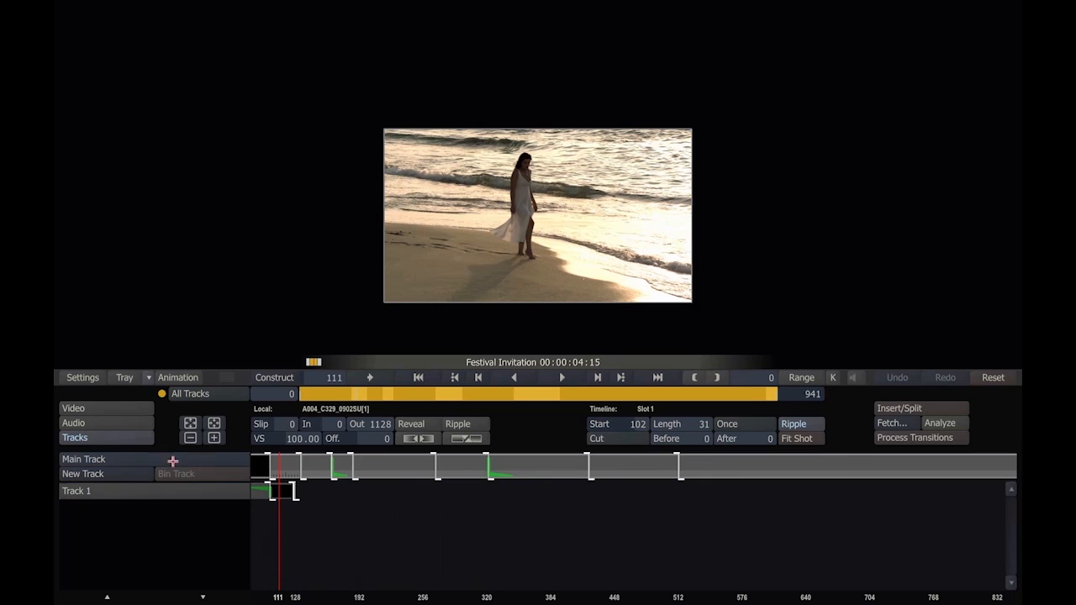
Step: Go to frame 375 in shot A004_C266_0902AD[1], restore the compact timeline height and switch to the Process view
click(489, 392)
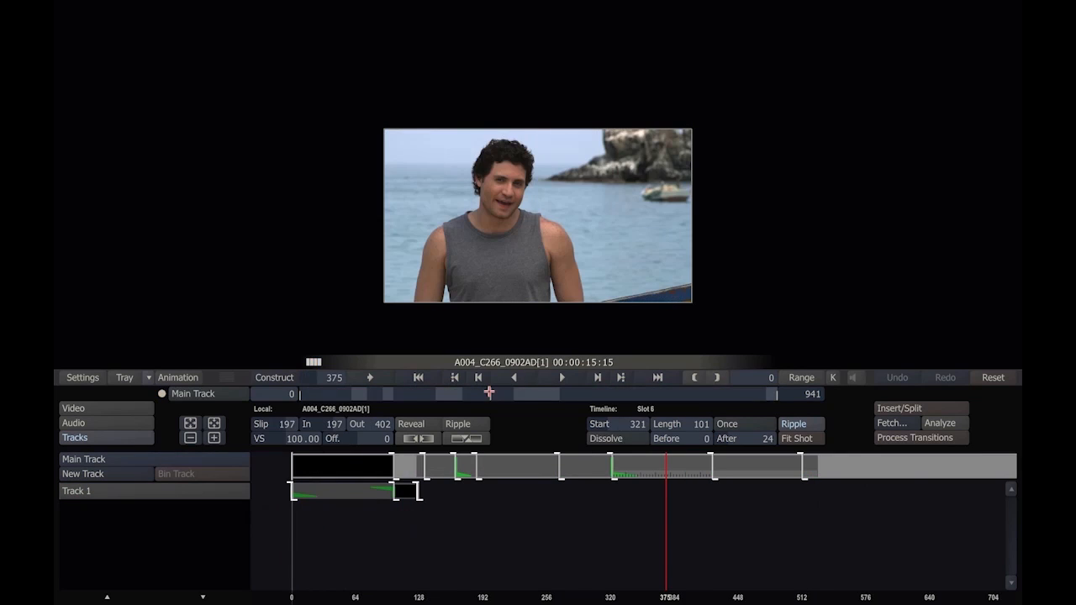
drag(225, 377, 231, 494)
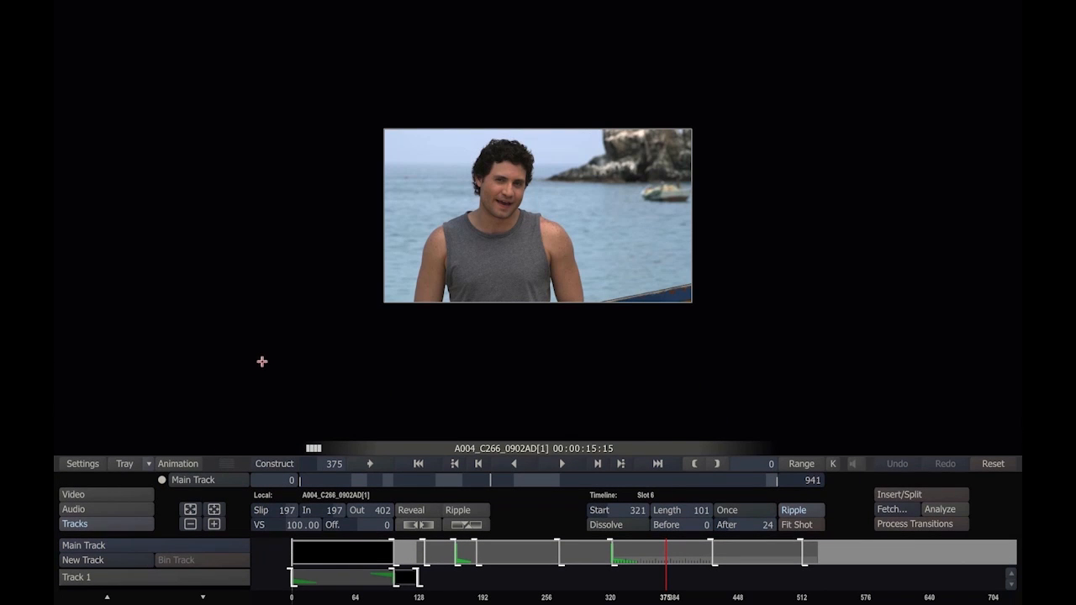
right_click(265, 358)
click(245, 388)
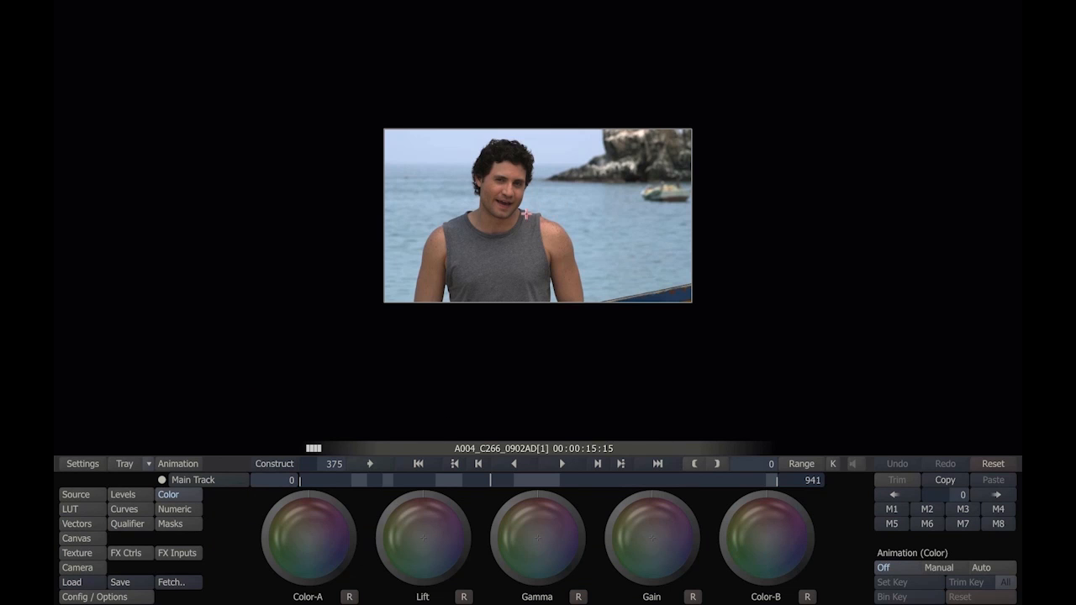
Step: Examine the image of shot A004_C266_0902AD[1] at different zoom levels and positions, and play the timeline
scroll(525, 214, up, 6)
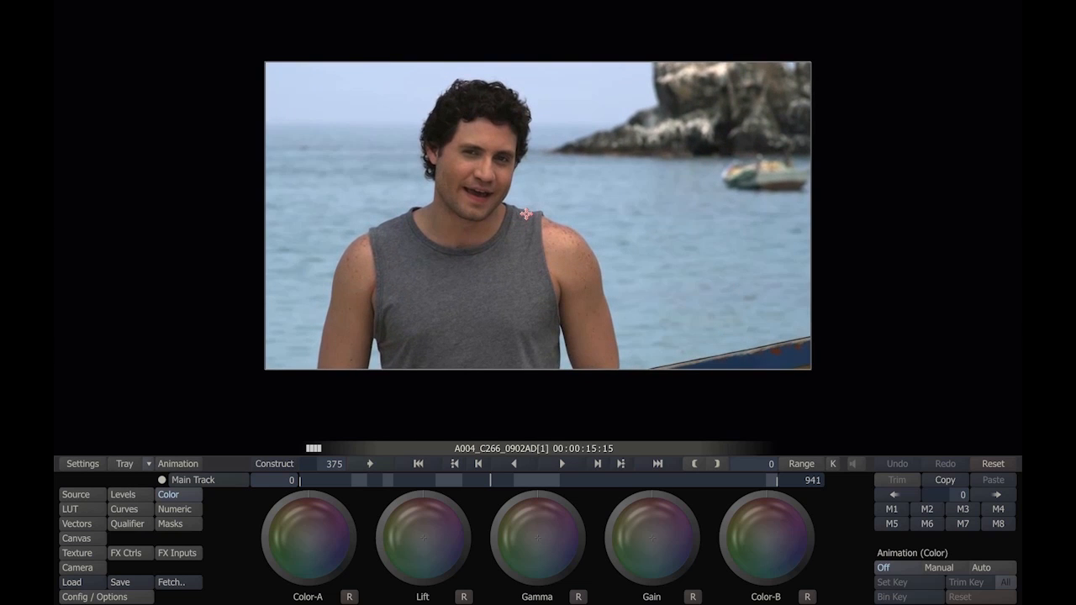
scroll(525, 215, up, 2)
scroll(516, 252, down, 3)
scroll(512, 272, up, 2)
scroll(609, 350, down, 4)
scroll(537, 244, up, 2)
scroll(602, 203, down, 7)
scroll(602, 204, up, 4)
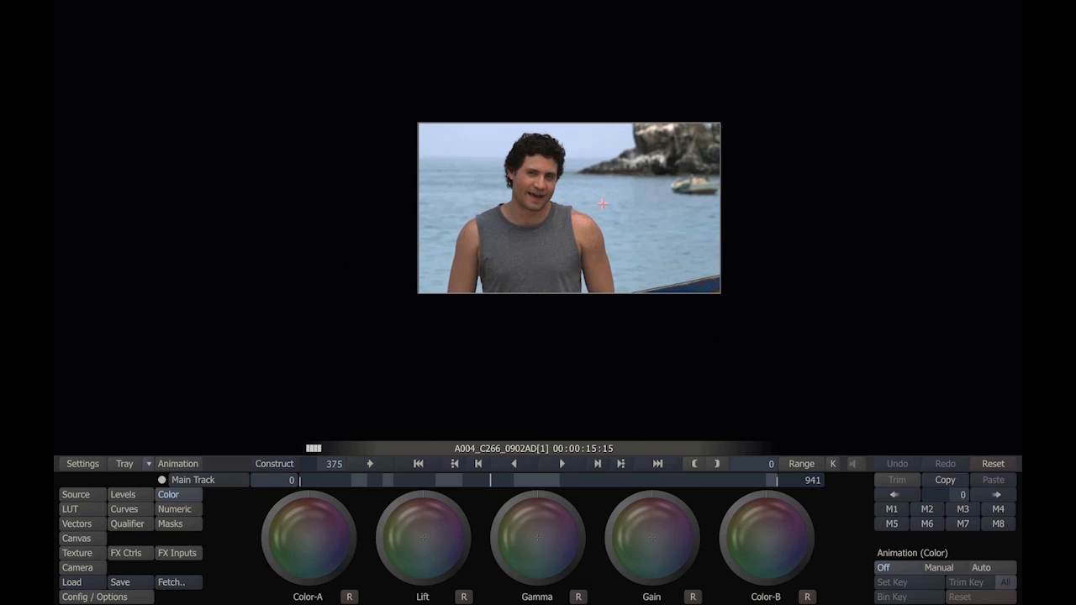
scroll(602, 203, up, 3)
drag(575, 183, 573, 206)
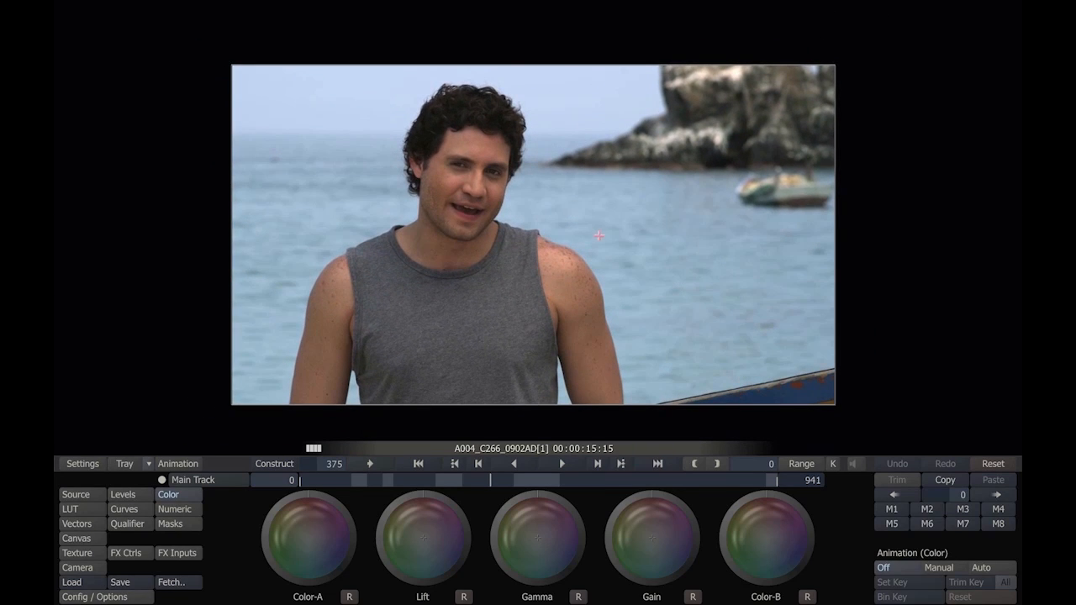
key(space)
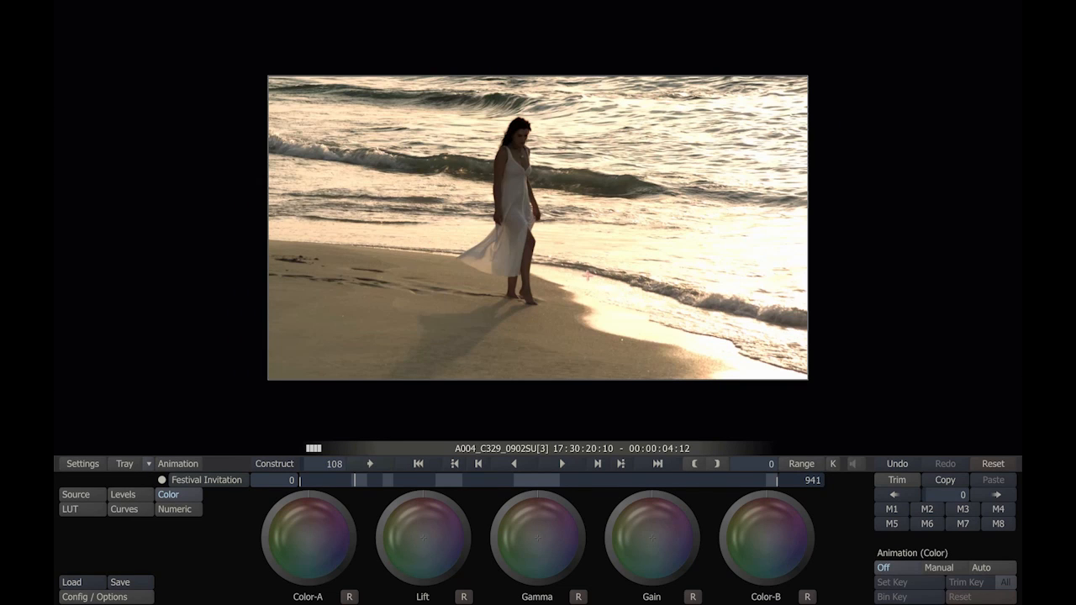
Step: Display the statistics scopes, and examine them with the curve scope on and off and the histogram compact and expanded
mouse_move(58, 233)
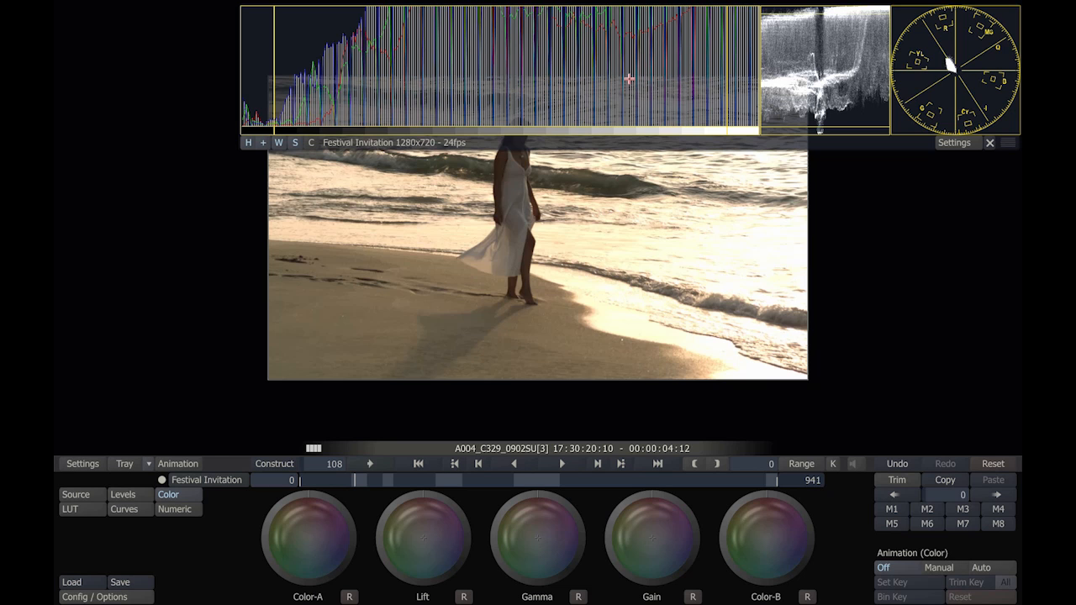
click(312, 143)
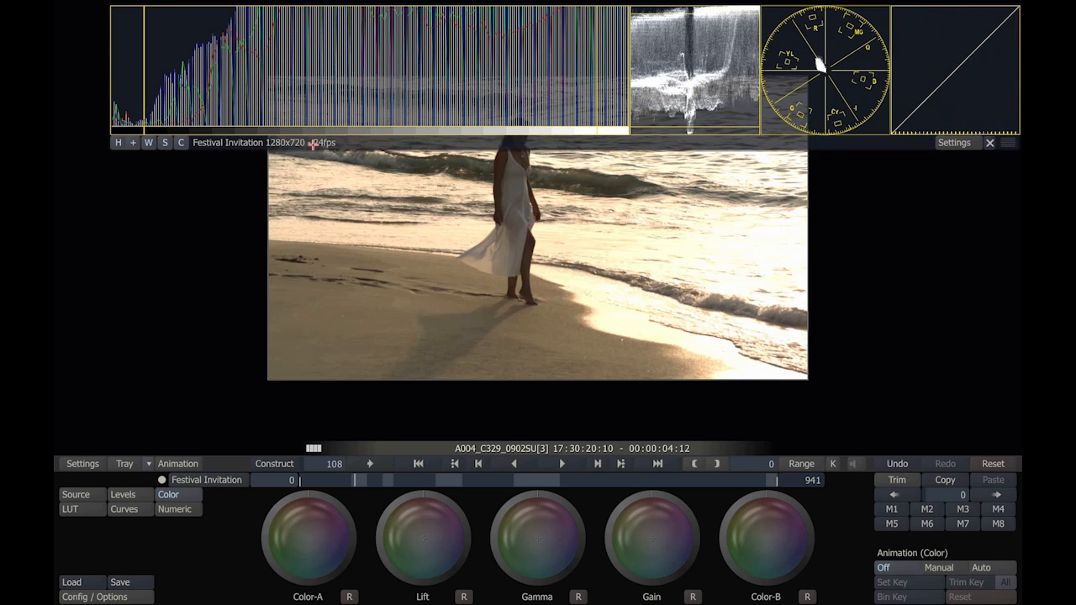
click(180, 142)
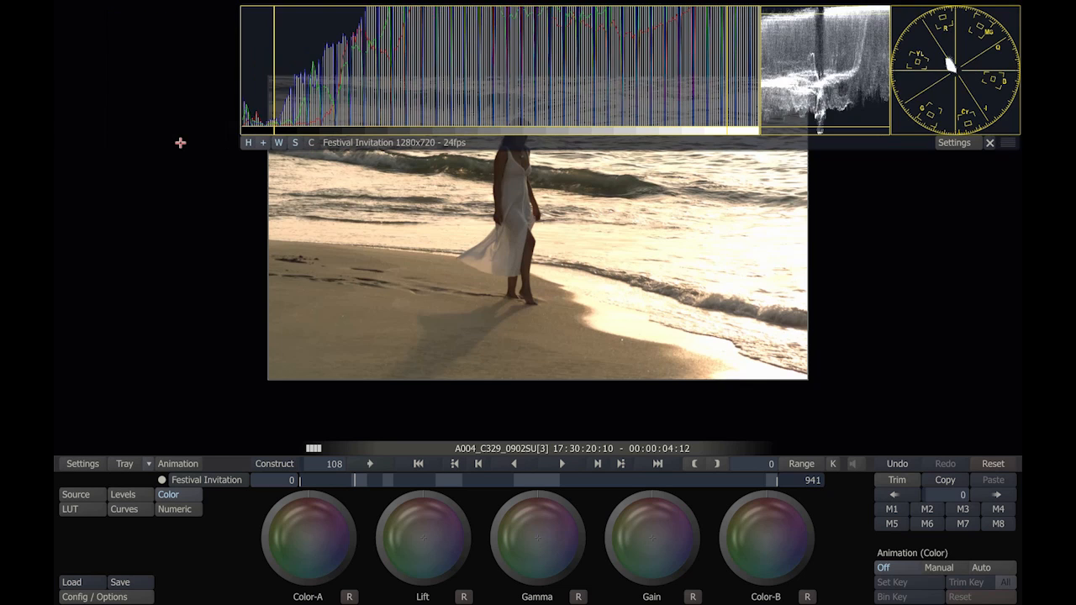
click(263, 143)
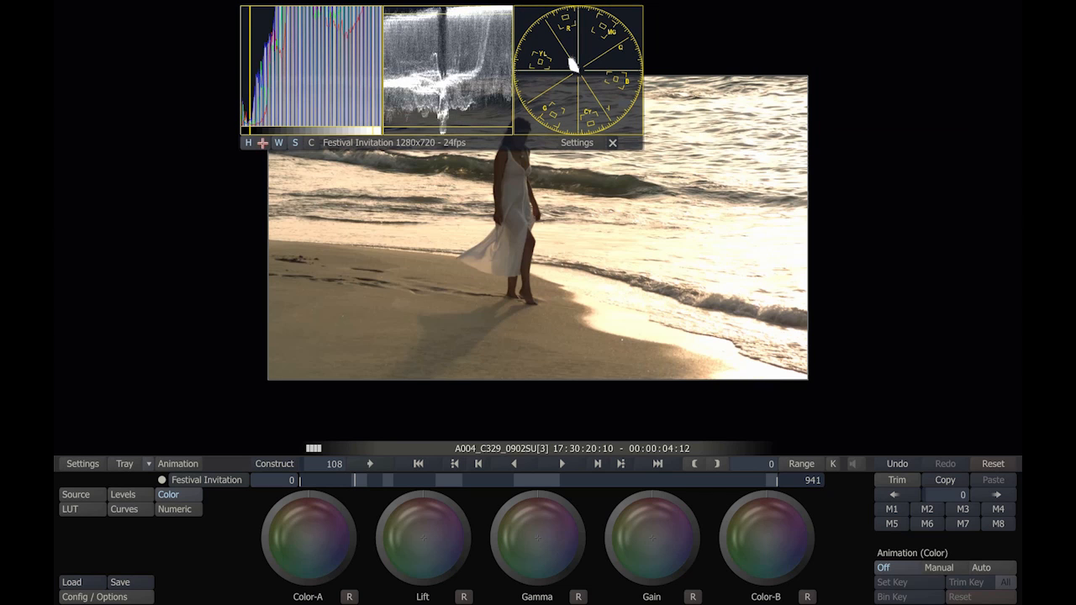
click(262, 143)
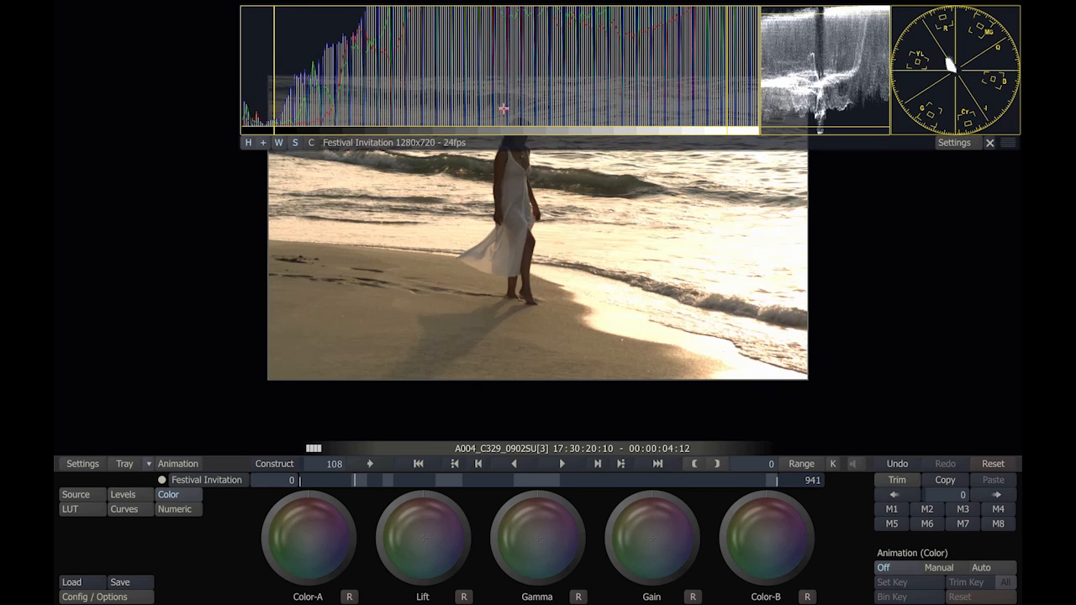
Step: View the processing pipeline of the Festival Invitation construct, and return to the image
mouse_move(261, 2)
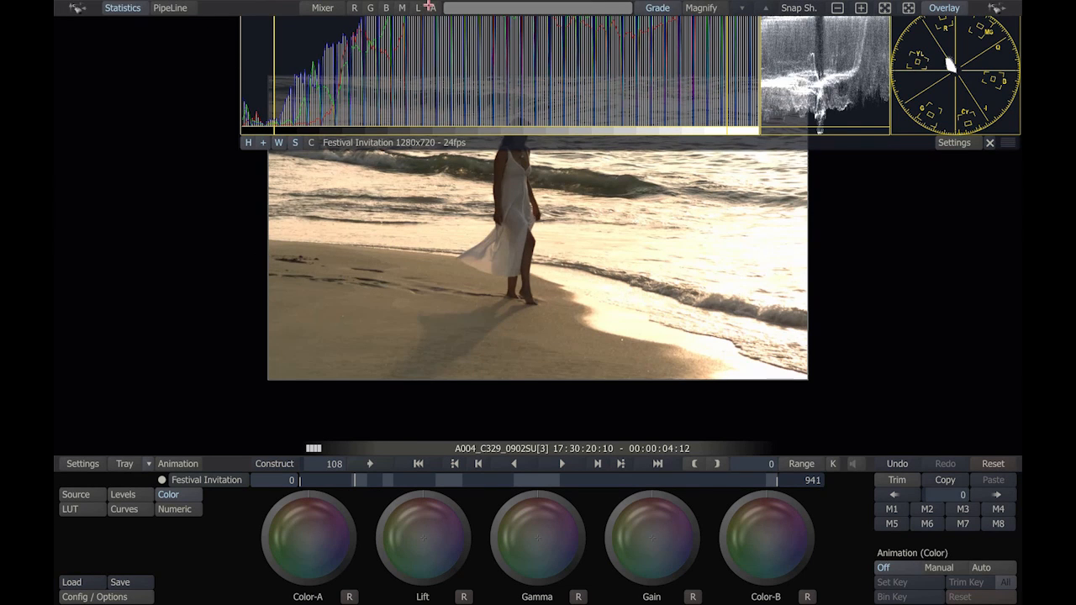
click(170, 7)
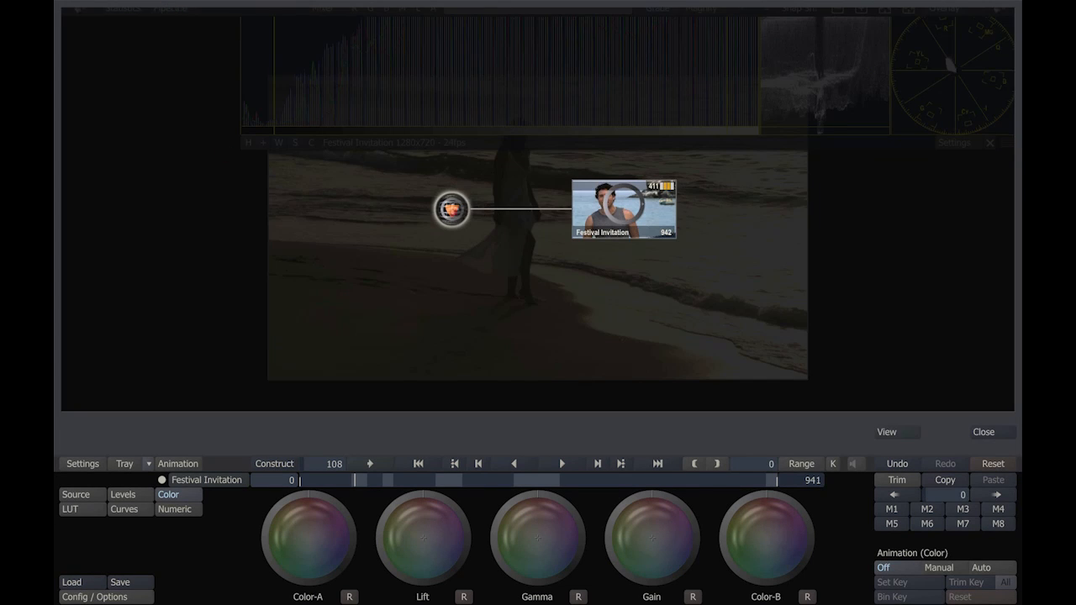
click(983, 432)
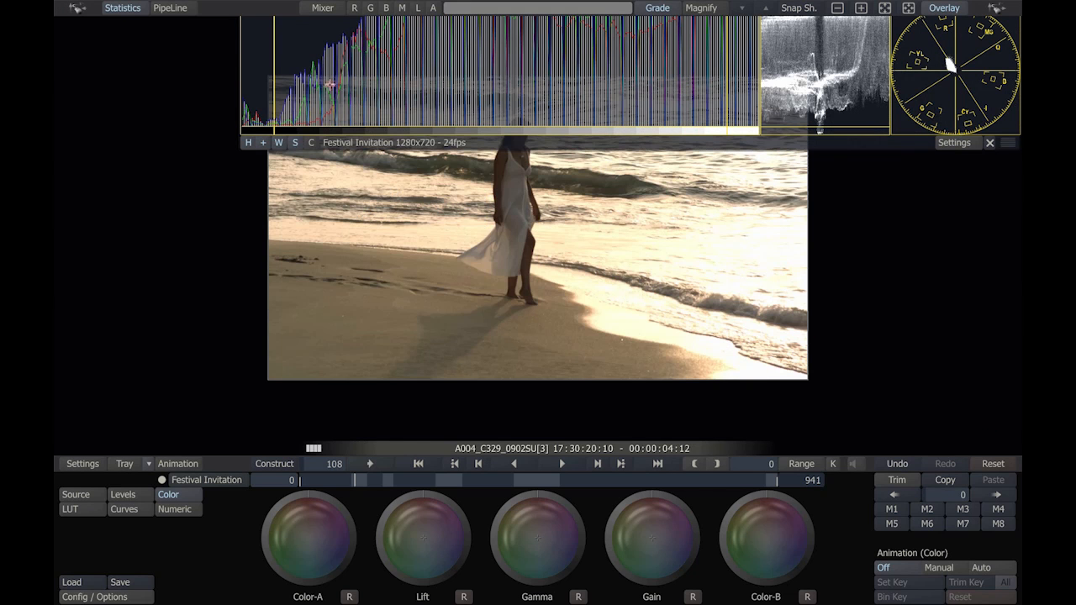
Step: Look through the mixer, detail and settings pages of the audio mixer, and close it
click(322, 7)
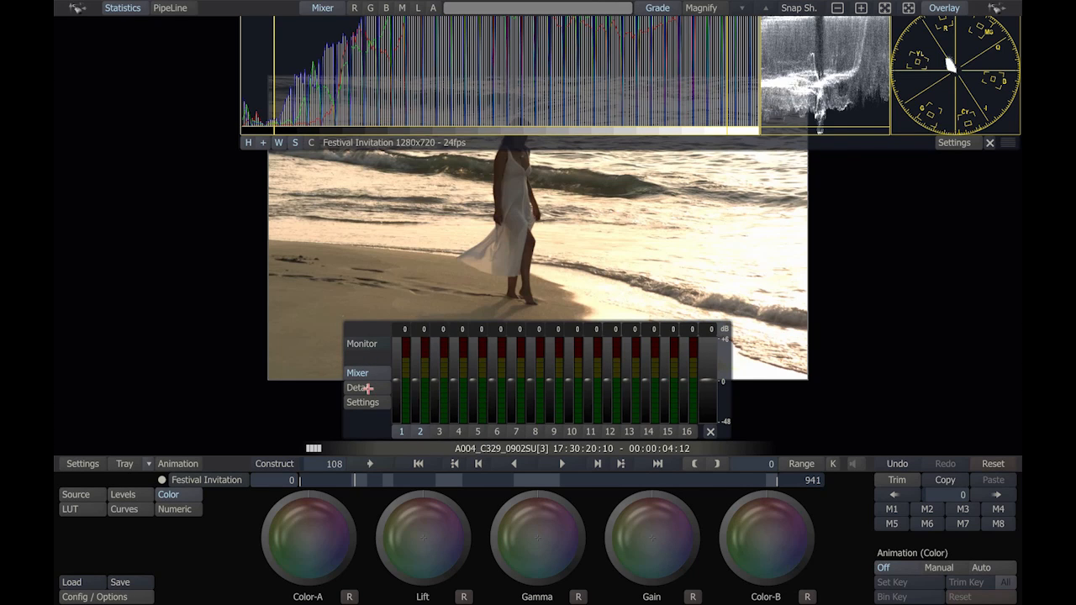
click(364, 388)
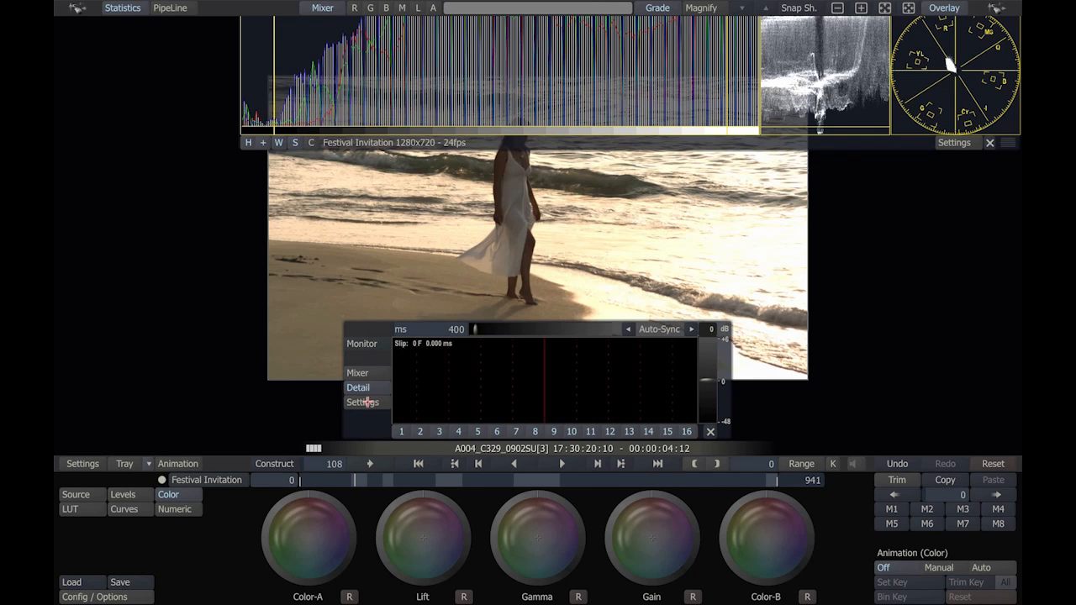
click(366, 402)
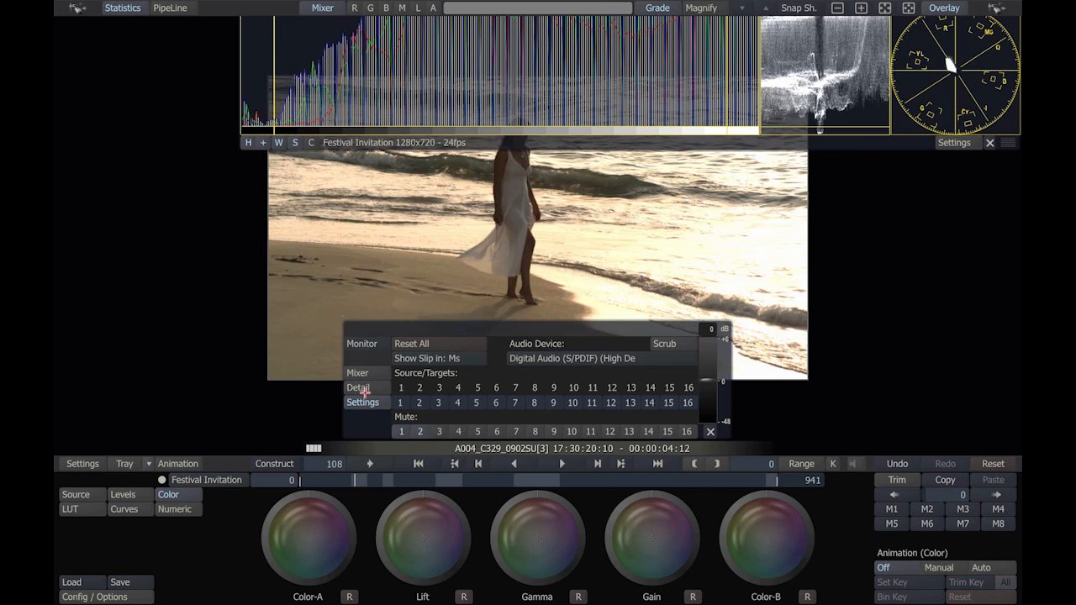
click(364, 388)
click(360, 372)
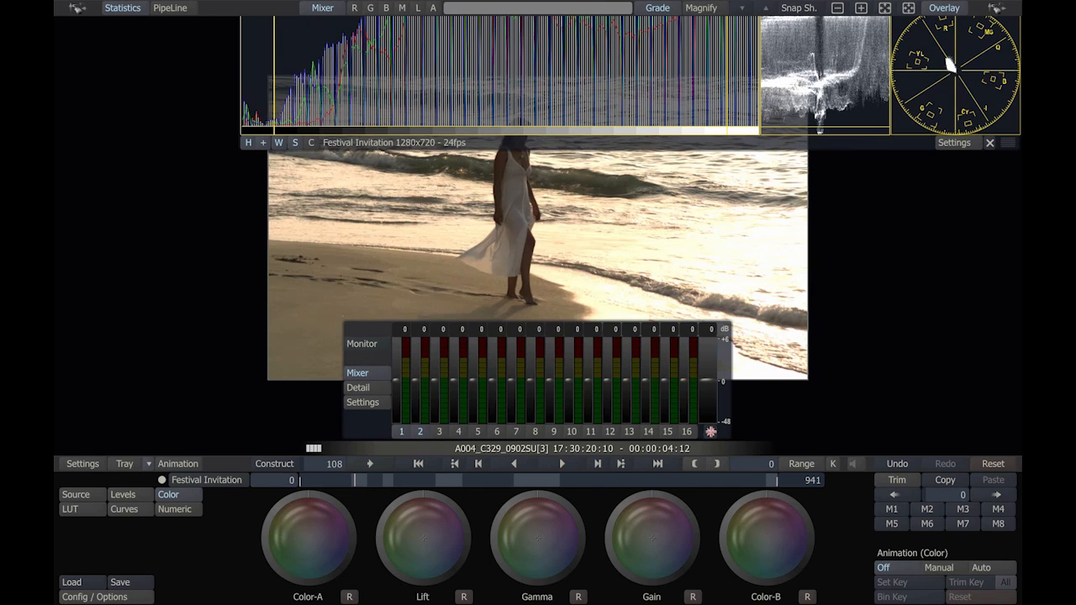
click(710, 431)
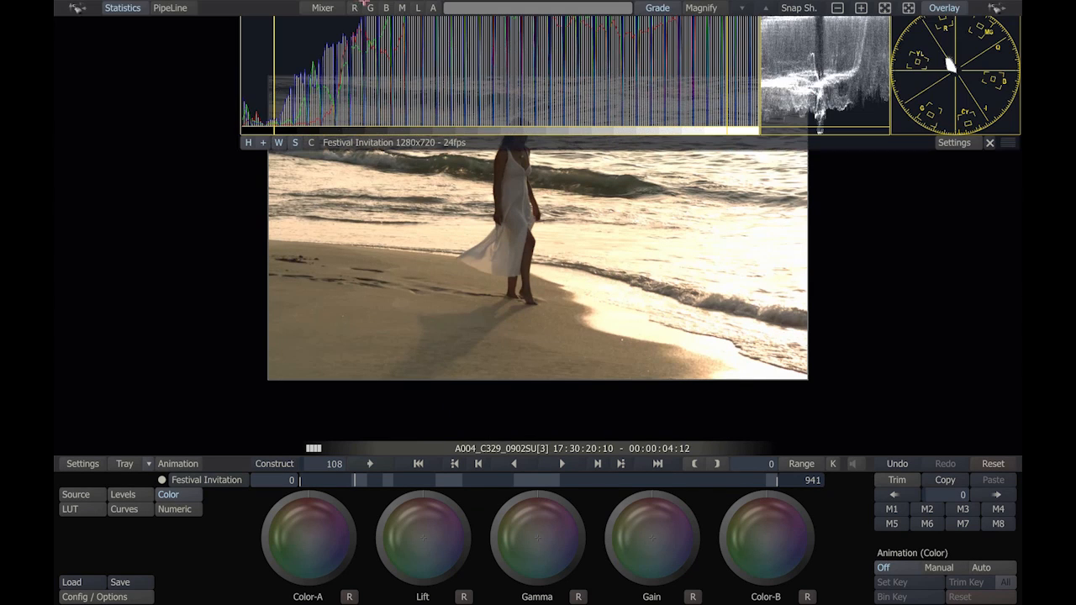
Step: Examine the beach shot with individual color channels toggled, then in luminance and alpha, and return to the full-color image
click(359, 8)
click(358, 8)
click(369, 8)
click(369, 7)
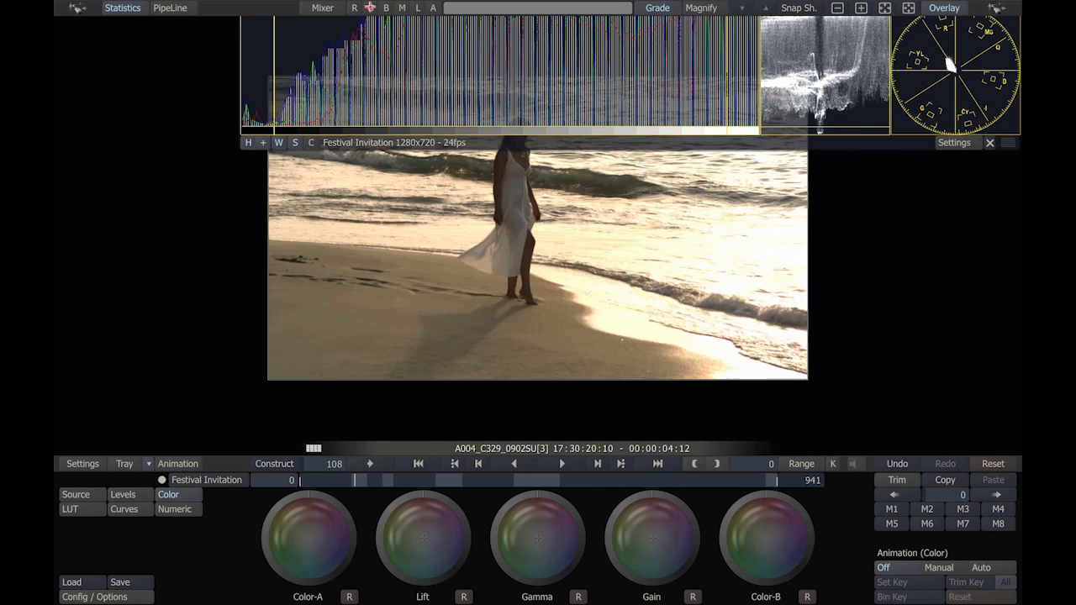
click(385, 8)
click(377, 7)
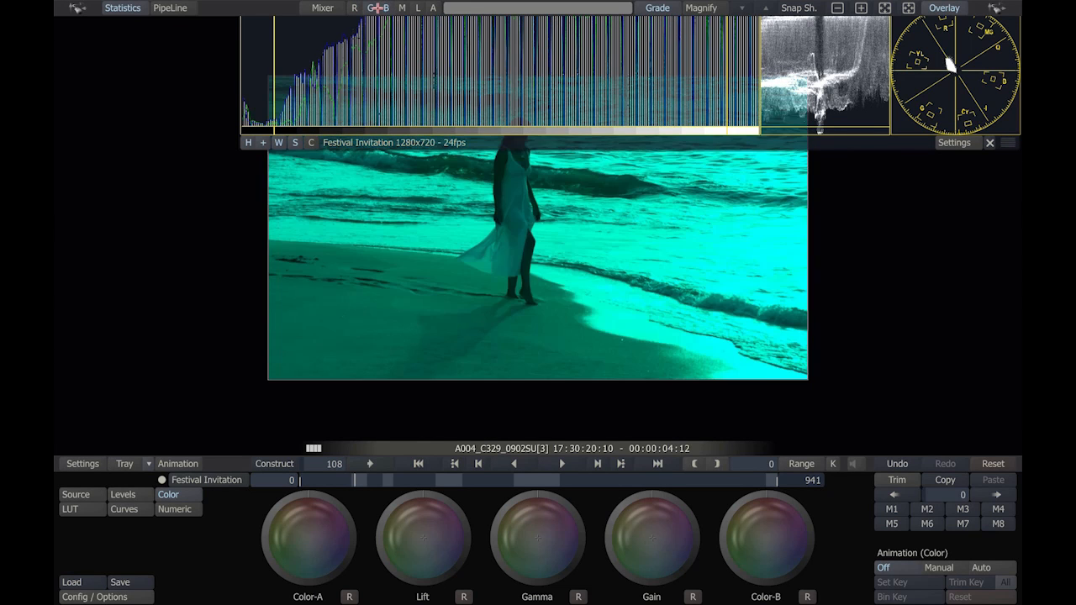
click(377, 7)
click(385, 7)
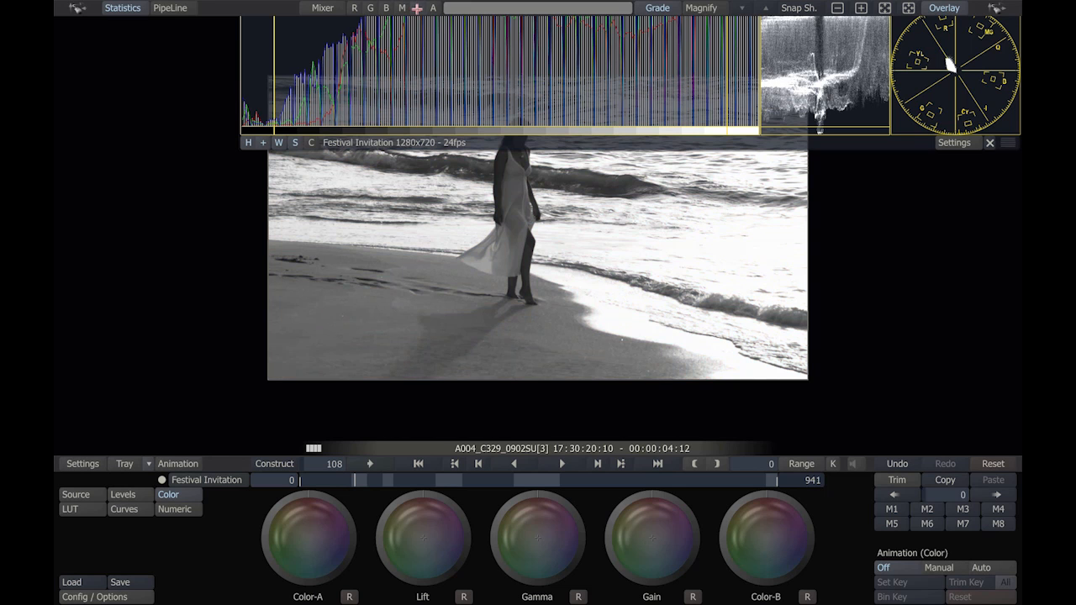
click(417, 8)
click(432, 8)
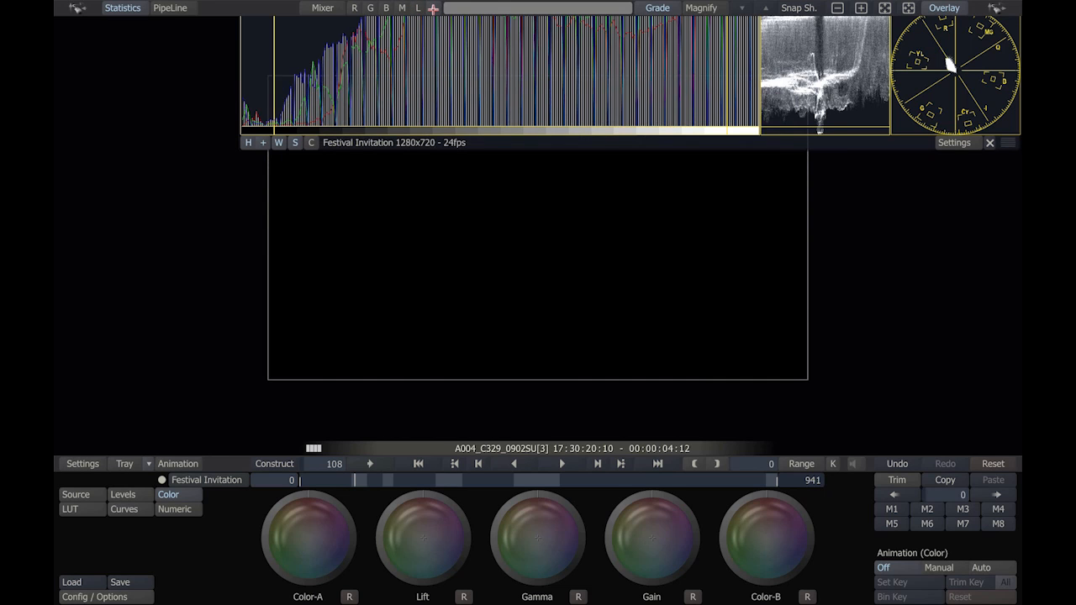
click(433, 8)
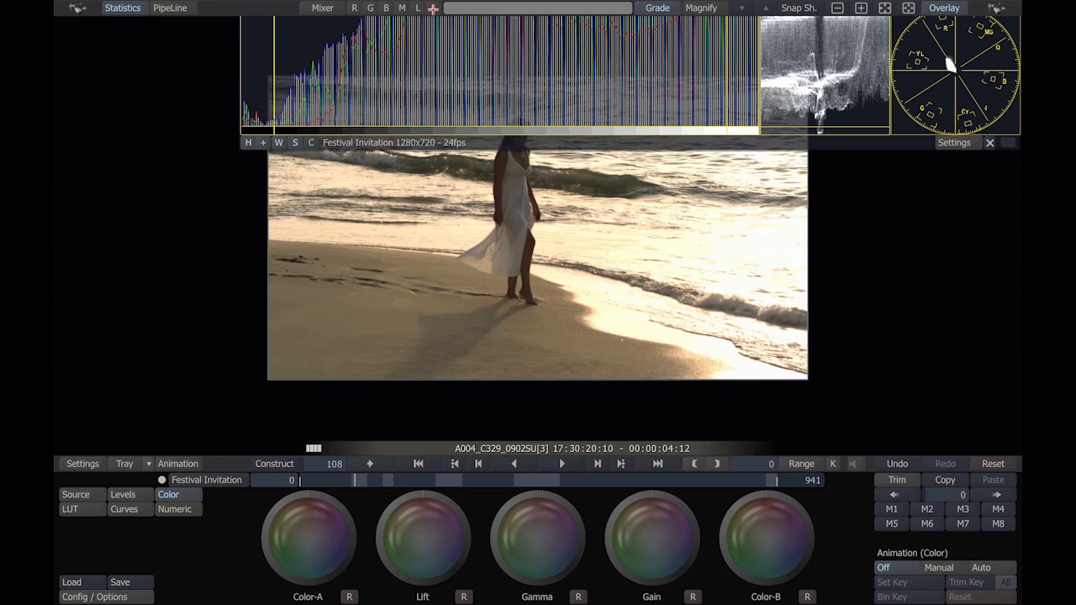
Step: Inspect the beach shot's water with the magnifier at different magnification levels, and turn the magnifier off
click(700, 7)
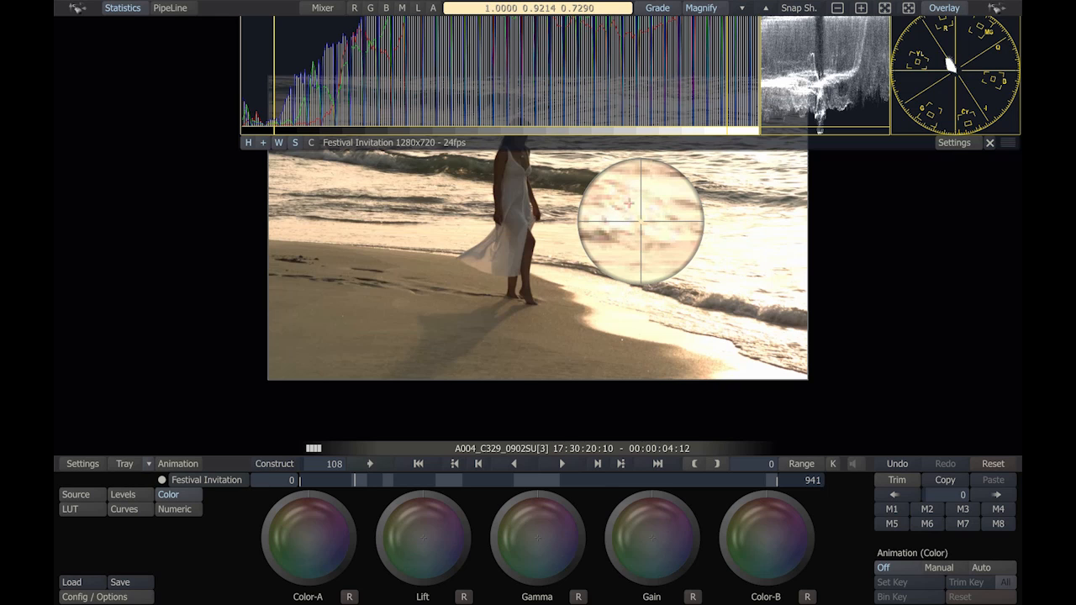
click(741, 7)
click(741, 7)
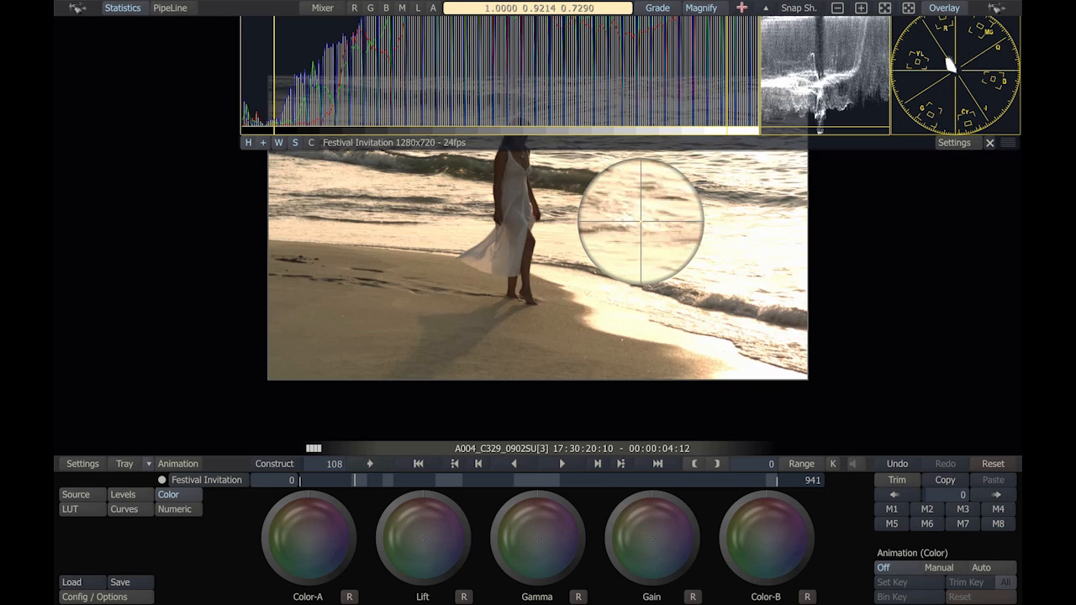
click(741, 7)
click(741, 8)
click(765, 8)
click(765, 7)
click(764, 7)
click(764, 7)
click(764, 8)
click(698, 8)
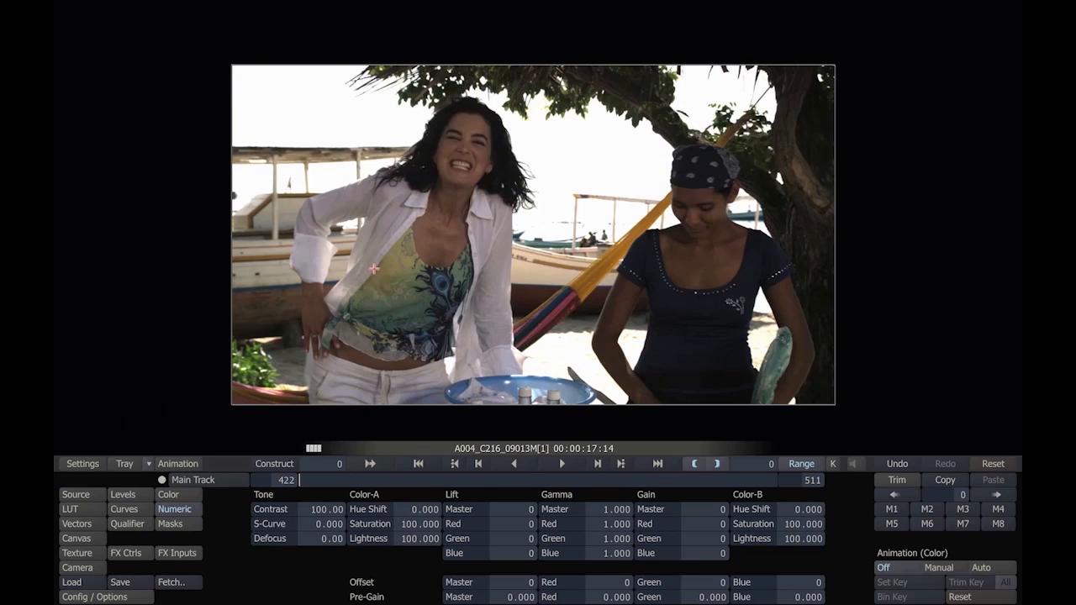
Step: Display the scopes over shot A004_C216_09013M[1], and scale and position the image to fit beneath them
key(s)
drag(484, 236, 474, 281)
scroll(474, 264, down, 5)
drag(482, 259, 468, 282)
drag(554, 51, 553, 43)
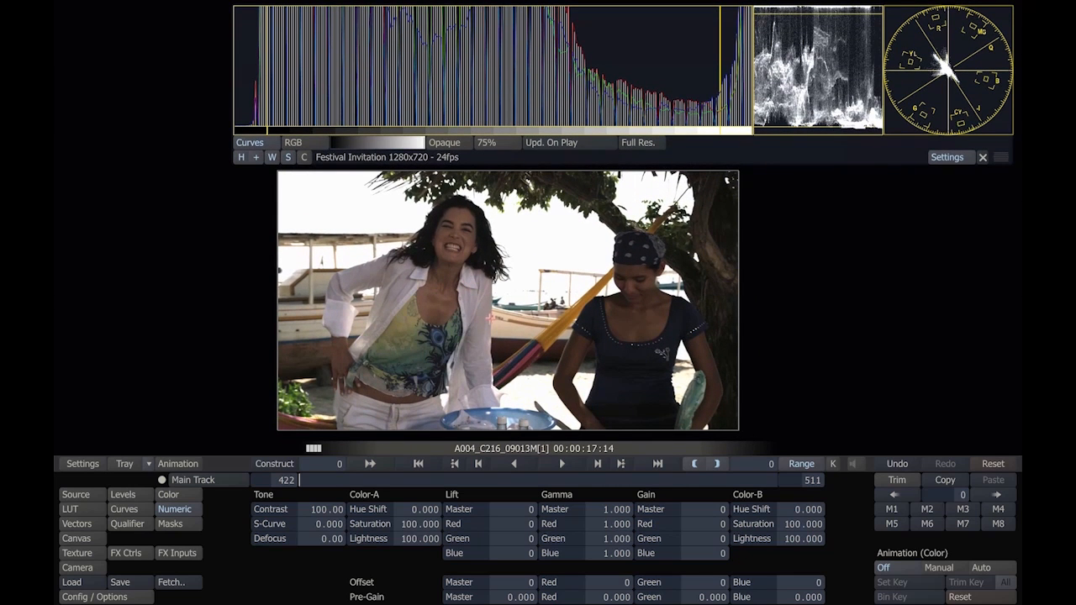
Step: Grade the shot with the color wheels: master lift about -963, gamma about 1.068 and gain about -1456
click(169, 495)
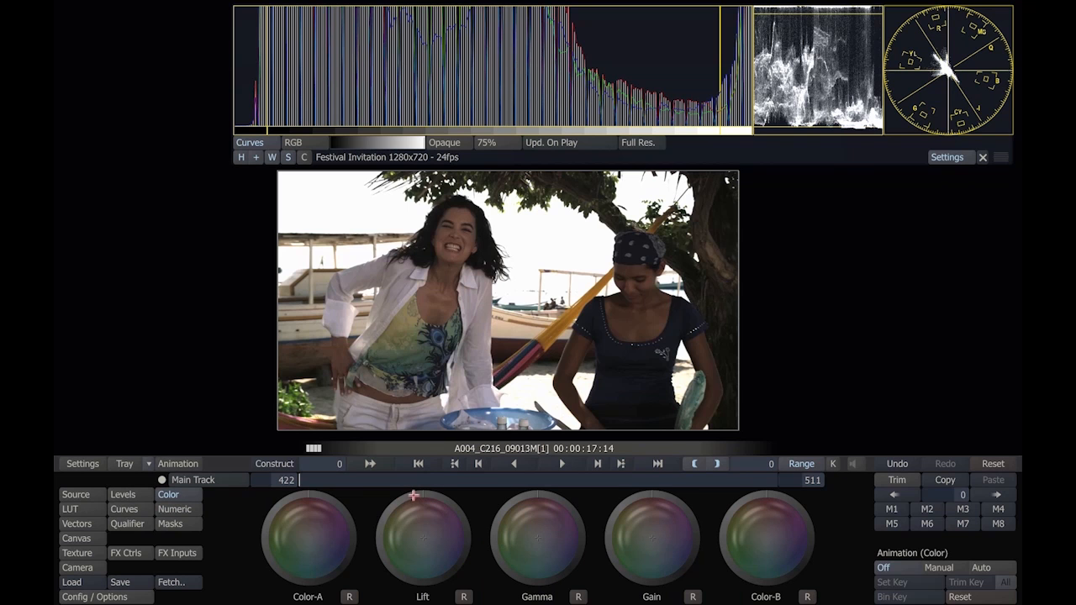
drag(411, 494, 455, 594)
click(464, 598)
drag(420, 495, 395, 578)
drag(671, 501, 681, 523)
drag(550, 497, 574, 520)
drag(427, 491, 385, 520)
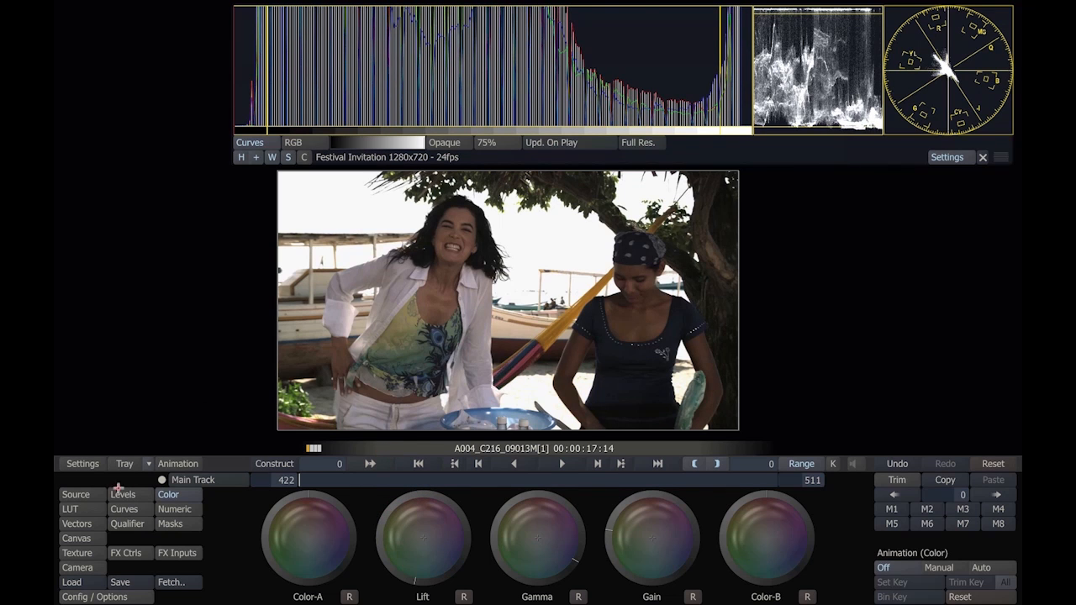
Step: Set the Color-A saturation to 115 and lower the master lift to about -1285 numerically
click(168, 510)
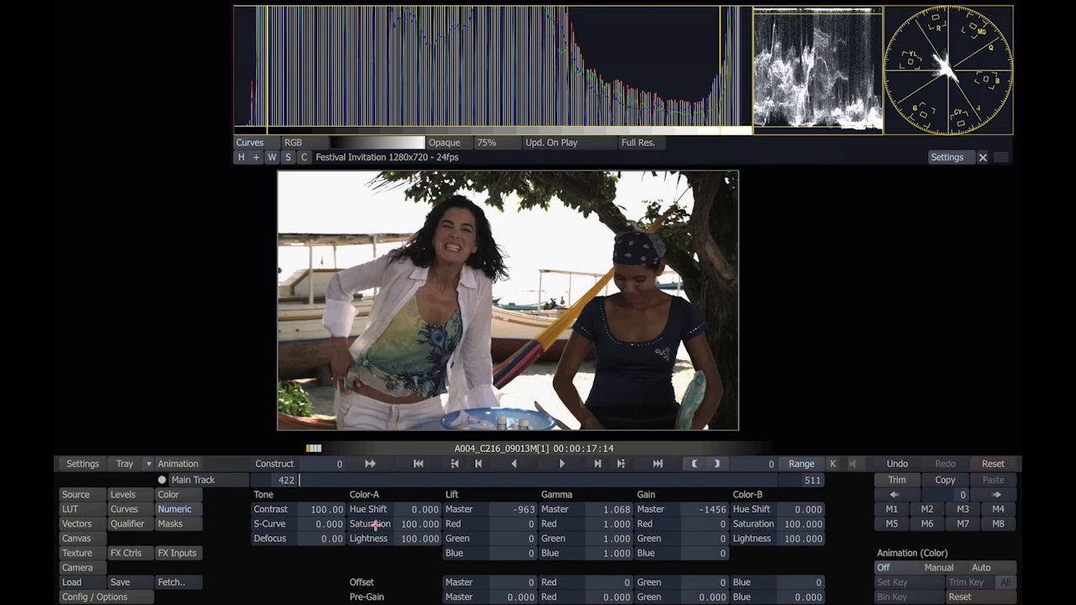
mouse_move(375, 522)
mouse_down()
mouse_move(403, 508)
mouse_move(376, 525)
mouse_up()
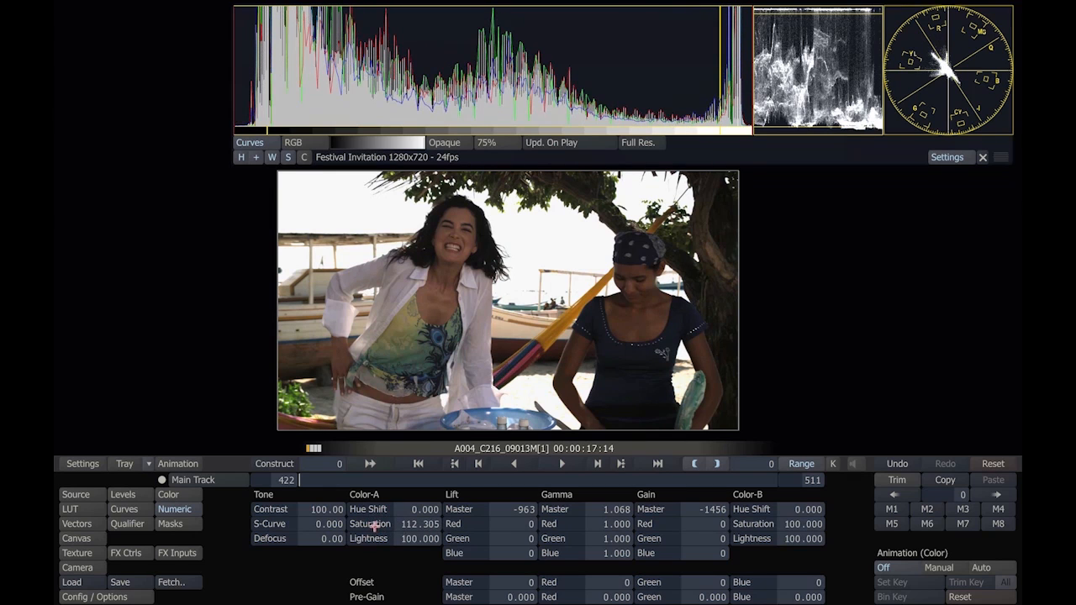
click(373, 525)
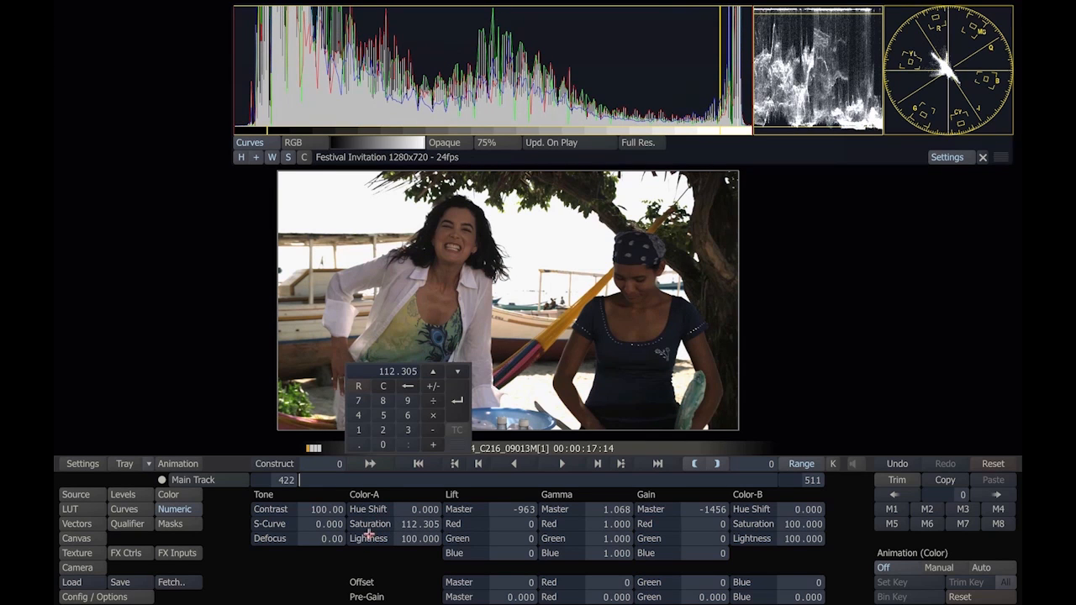
text(115)
key(Return)
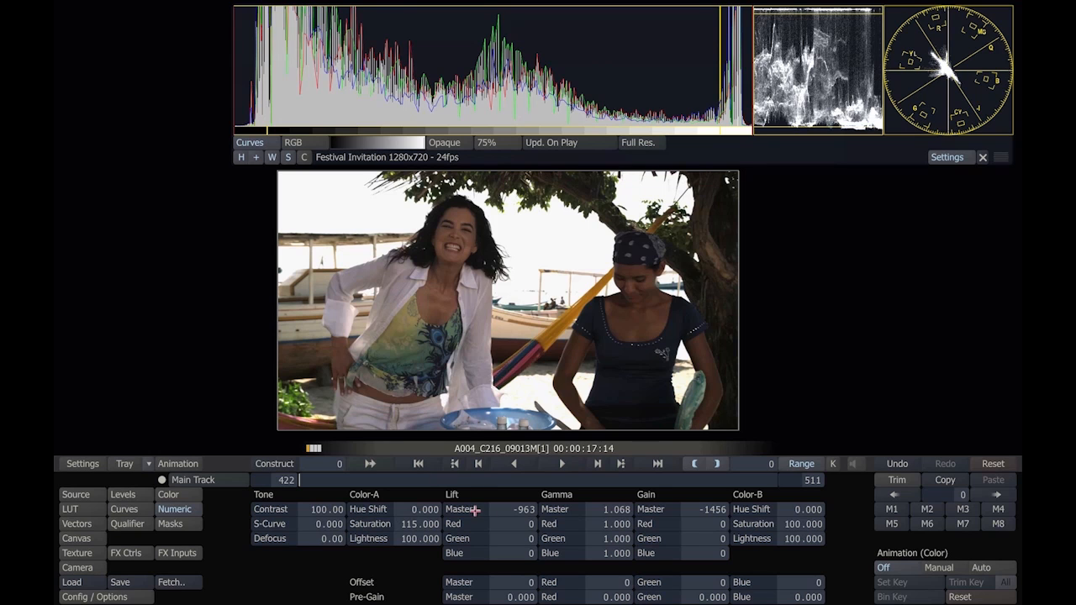
drag(475, 508, 467, 509)
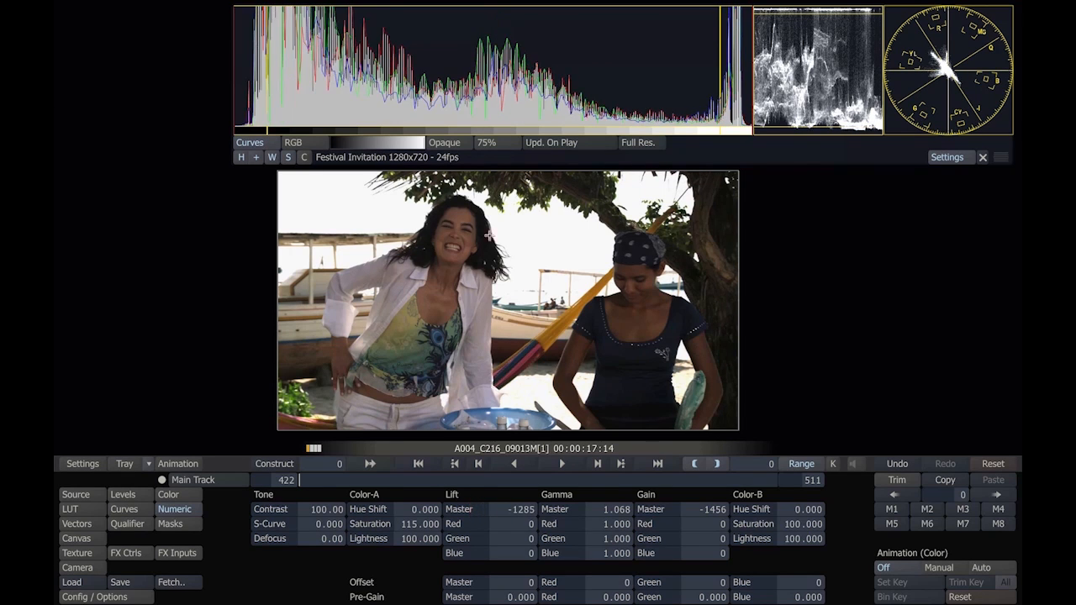
Step: Shape the Master curve by lifting its midpoint slightly and adjusting the handles to hold the shadows down
click(128, 510)
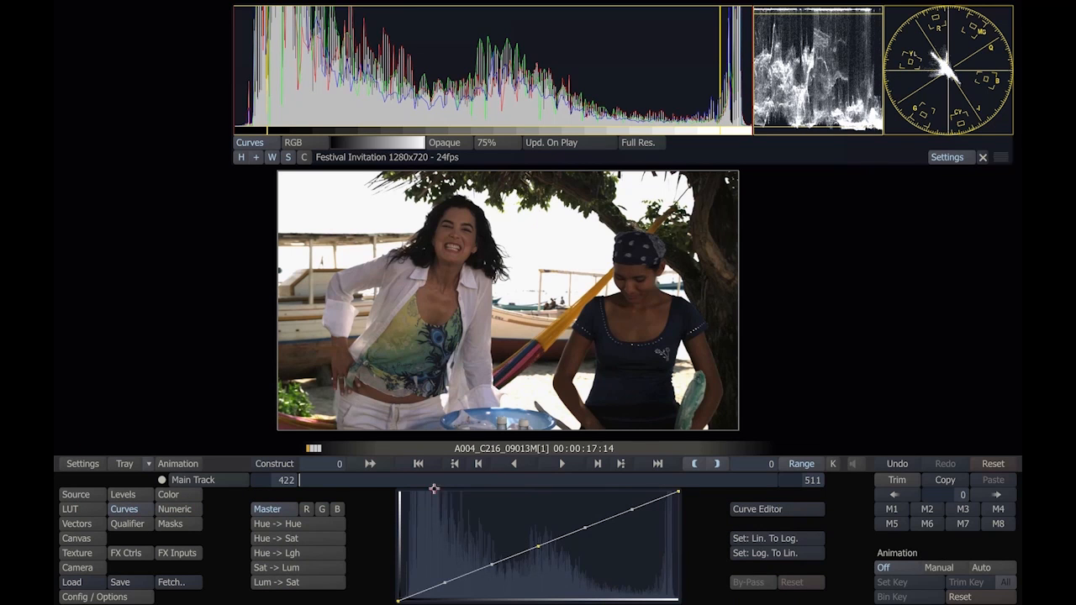
drag(538, 546, 511, 547)
drag(435, 582, 431, 594)
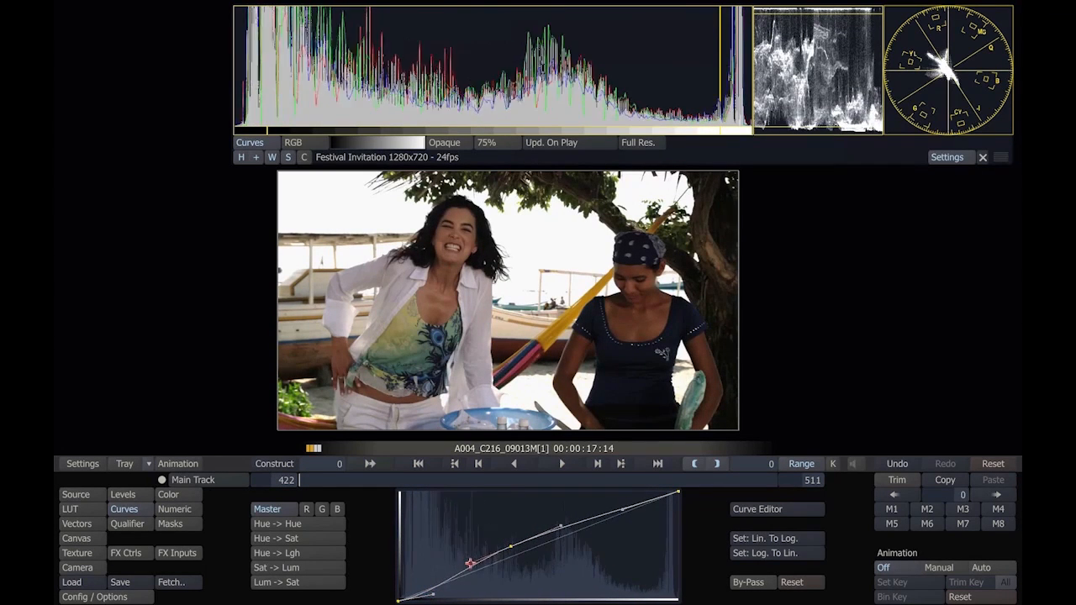
drag(510, 547, 512, 552)
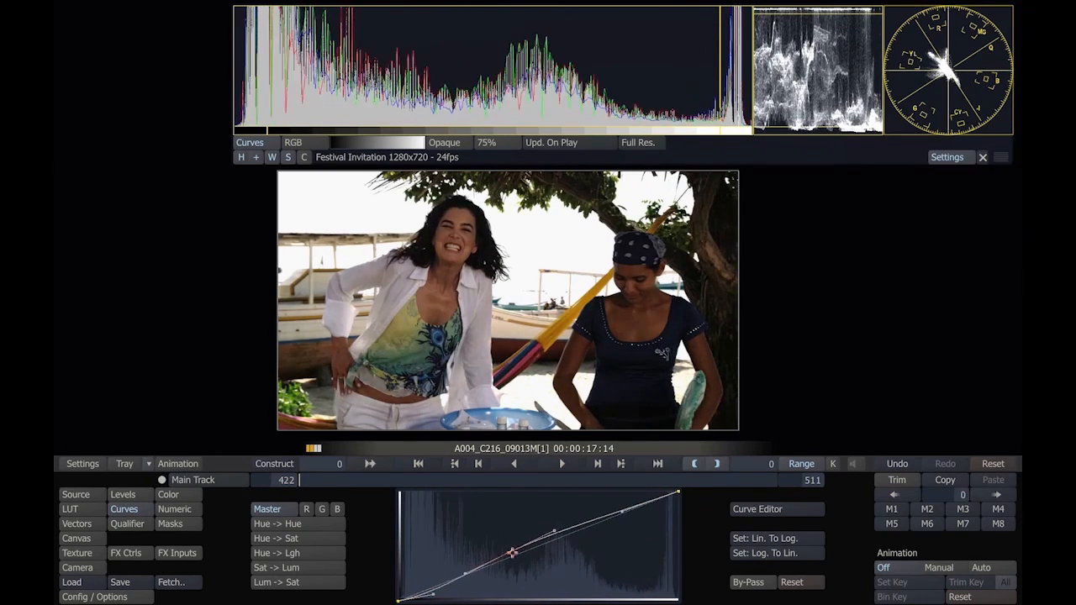
drag(434, 592, 411, 595)
drag(466, 573, 509, 554)
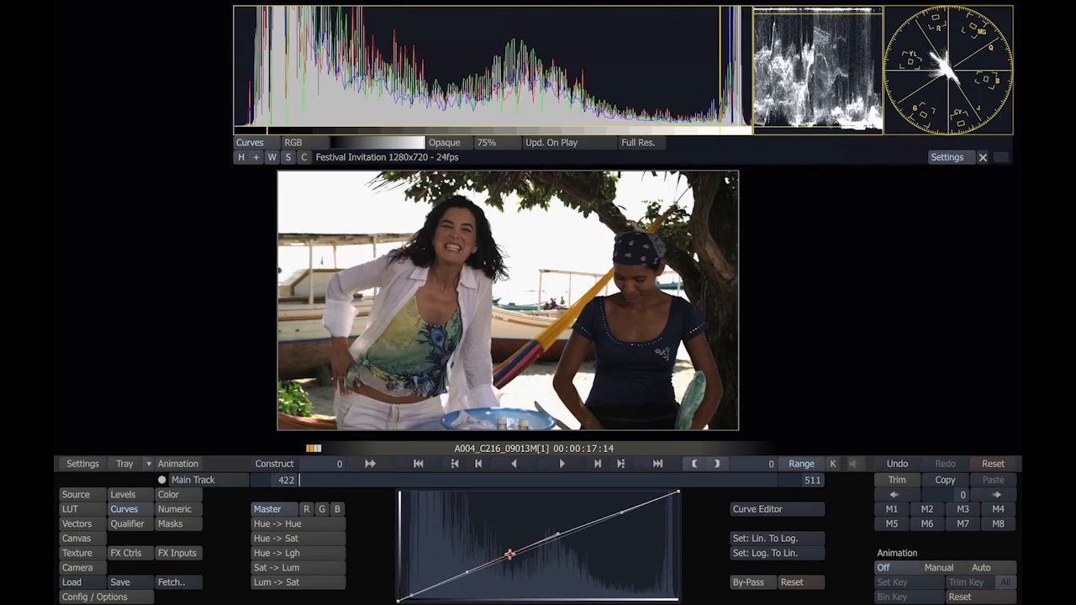
Step: Add a new canvas layer to the shot and choose the Free-form shape type
key(h)
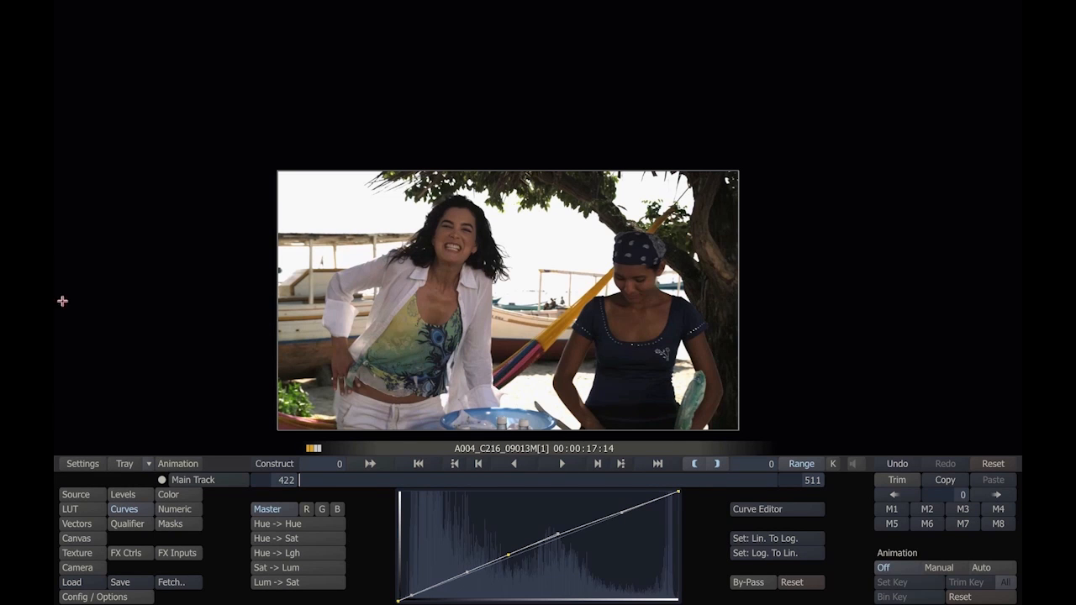
mouse_move(55, 301)
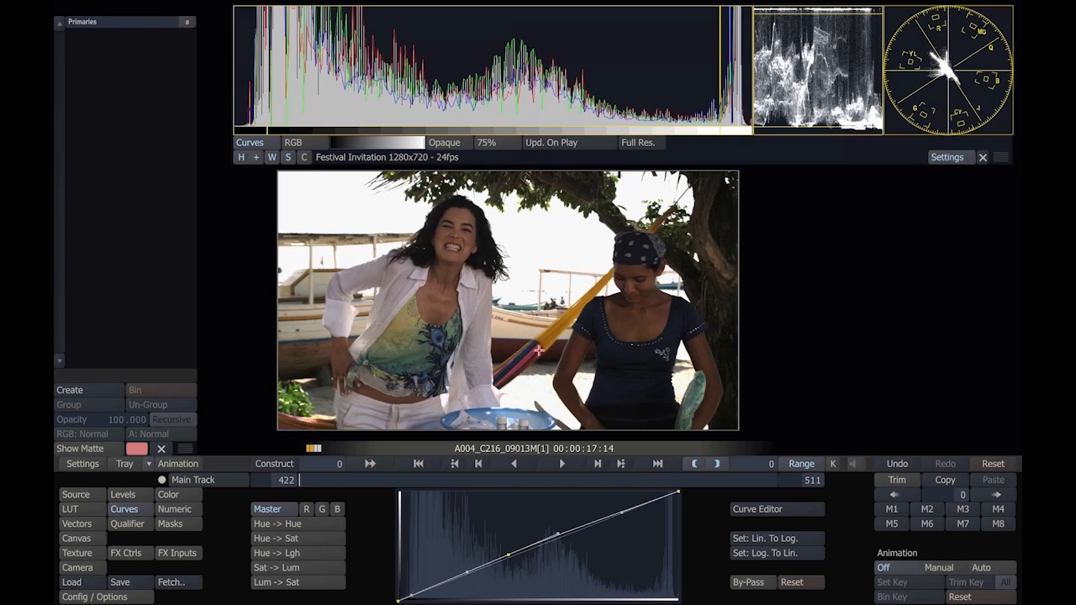
click(77, 539)
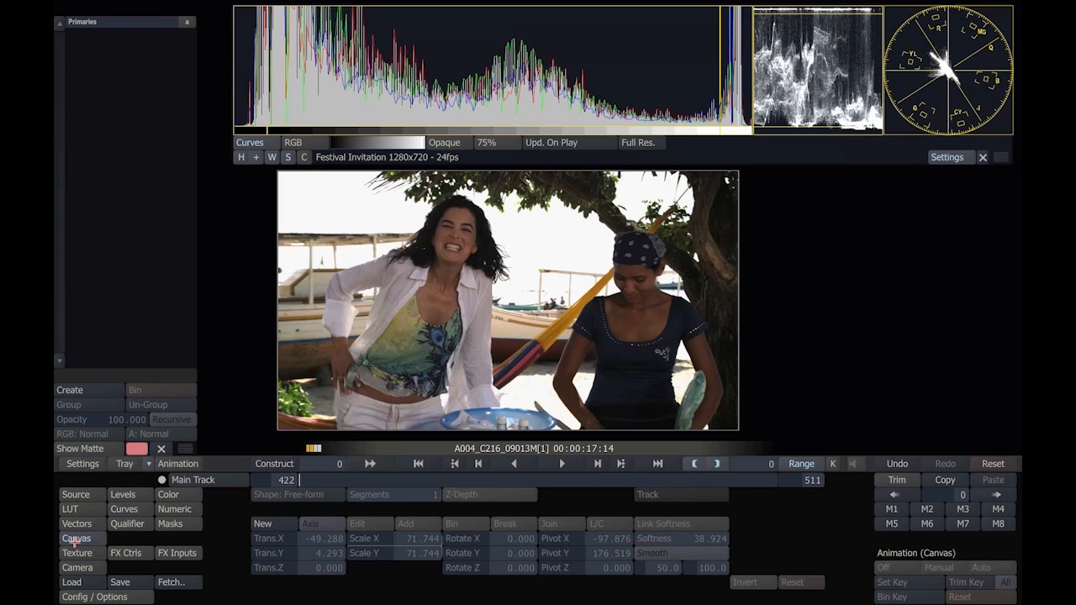
click(262, 523)
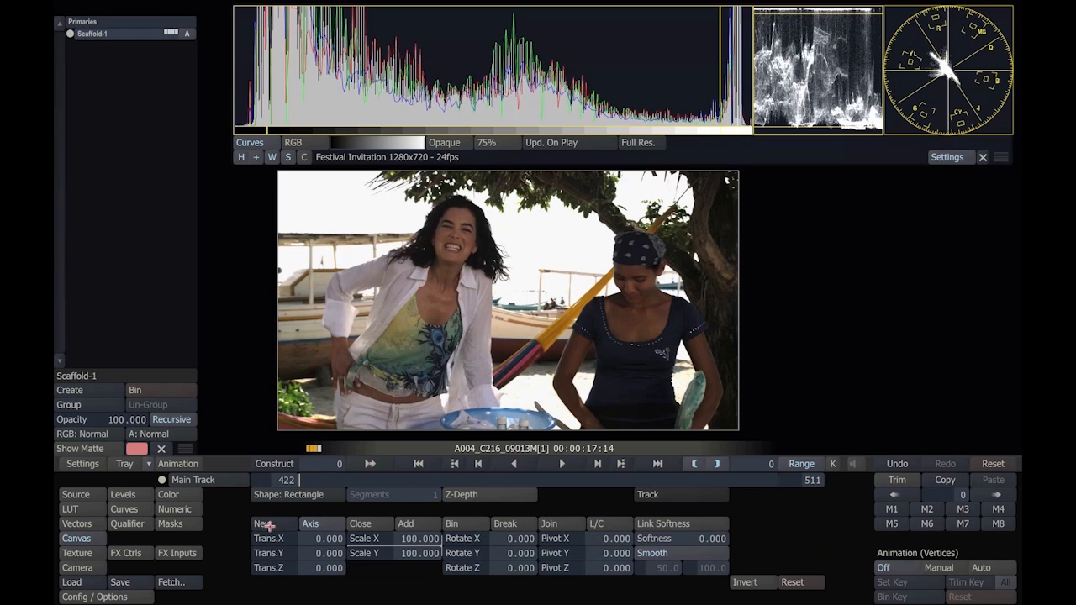
click(303, 497)
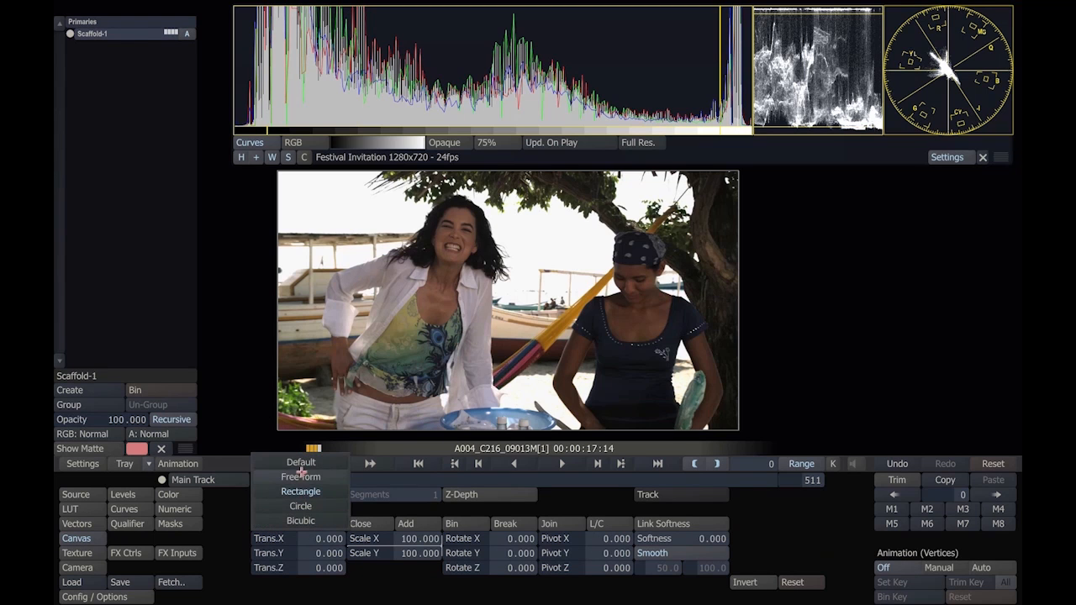
click(300, 477)
Step: Draw a closed free-form shape around the left woman's face, soften it to about 40.5, and nudge it slightly left
click(459, 215)
click(472, 238)
click(450, 256)
click(459, 215)
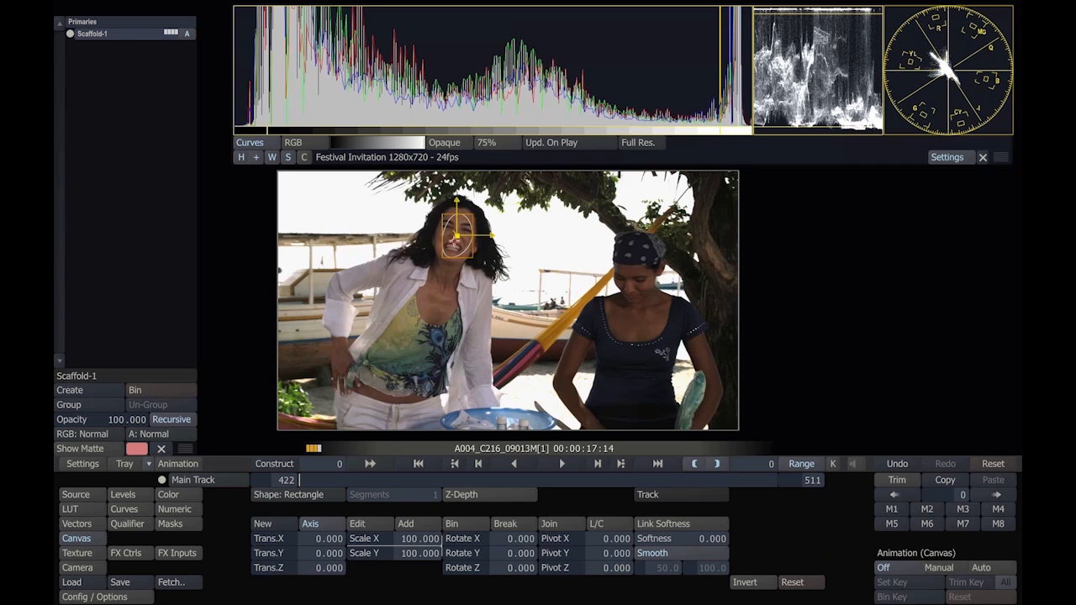
drag(660, 536, 663, 533)
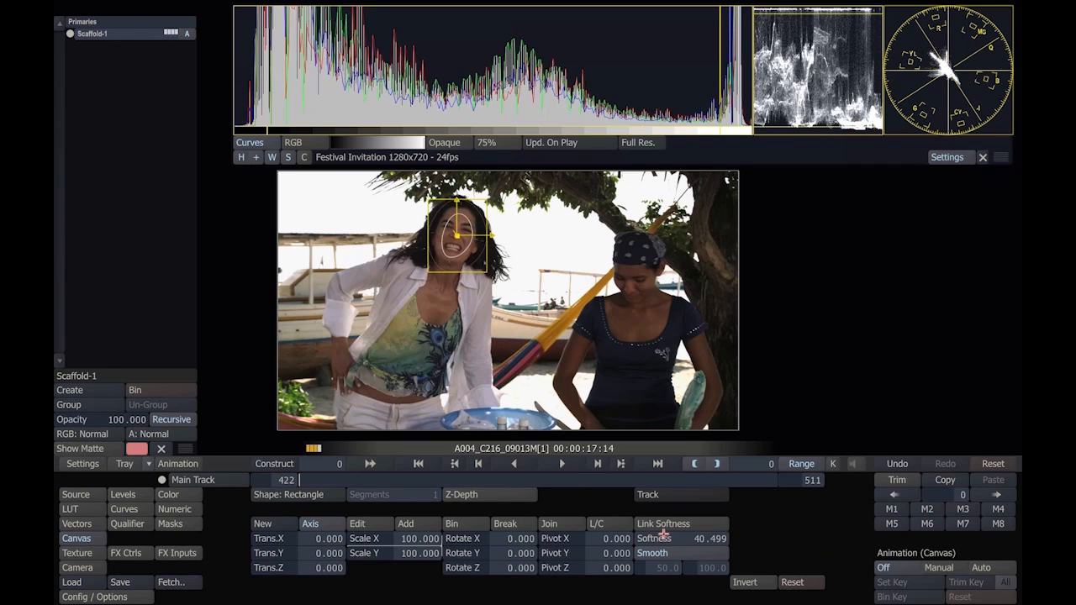
drag(456, 249, 454, 249)
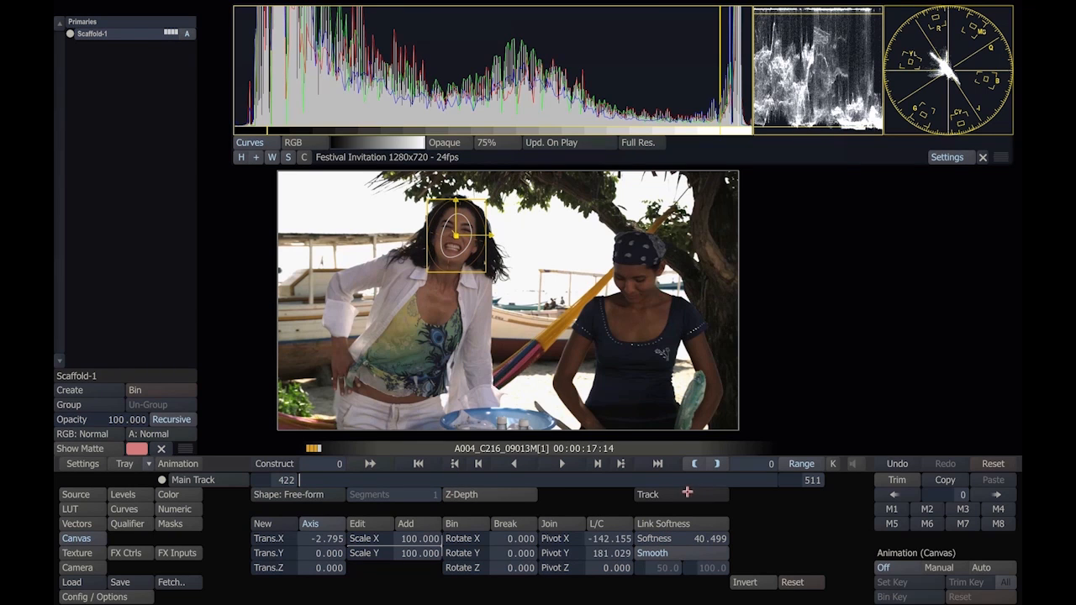
Step: Track the face shape forward through the shot with an enlarged one-point tracker on the woman's face, and check the result
key(Tab)
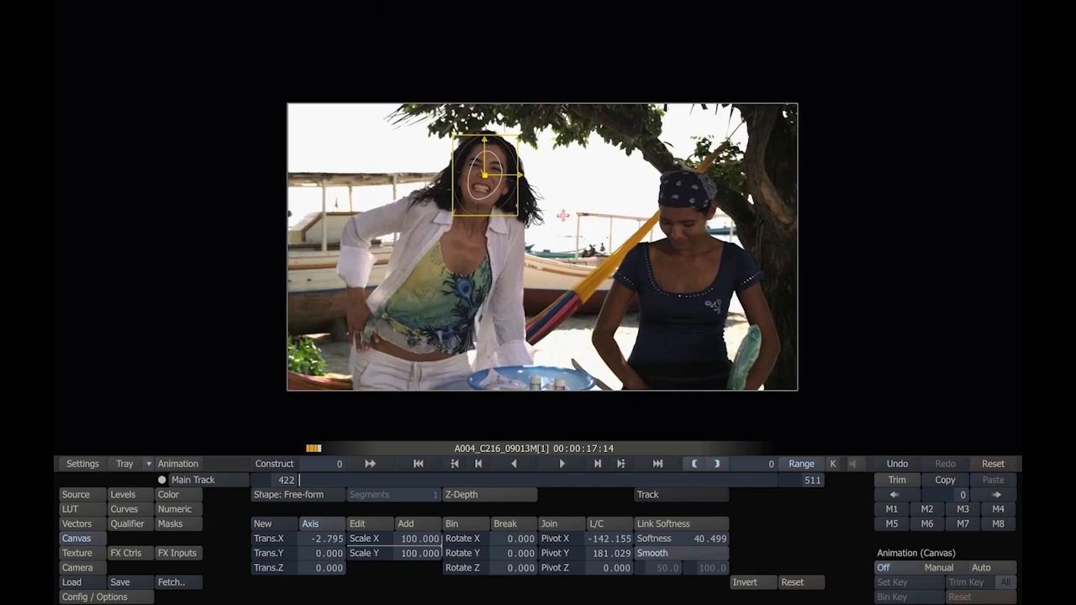
click(649, 495)
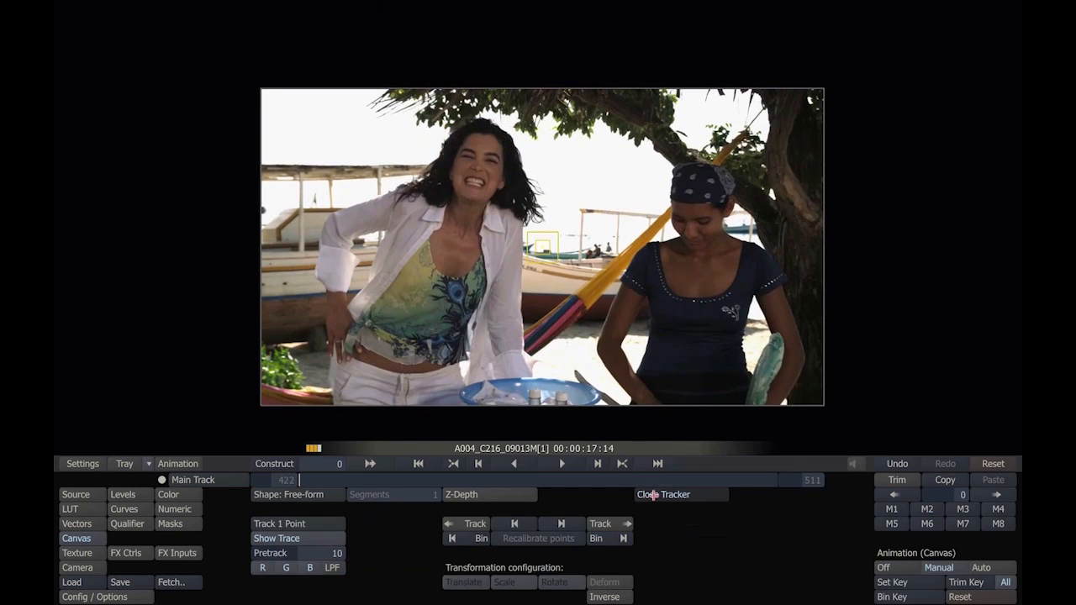
drag(542, 245, 480, 170)
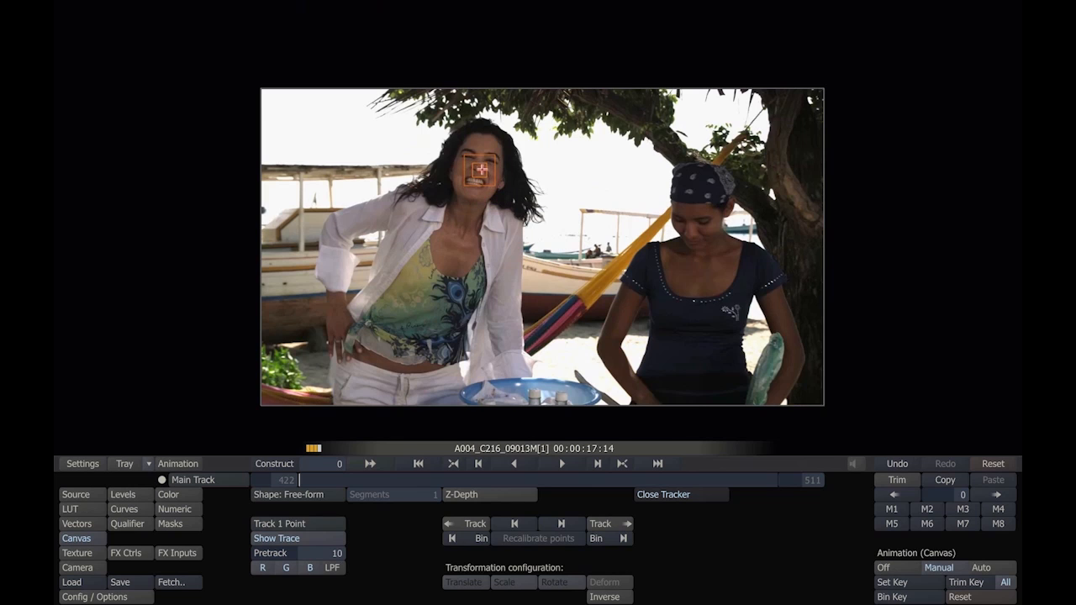
drag(495, 184, 503, 192)
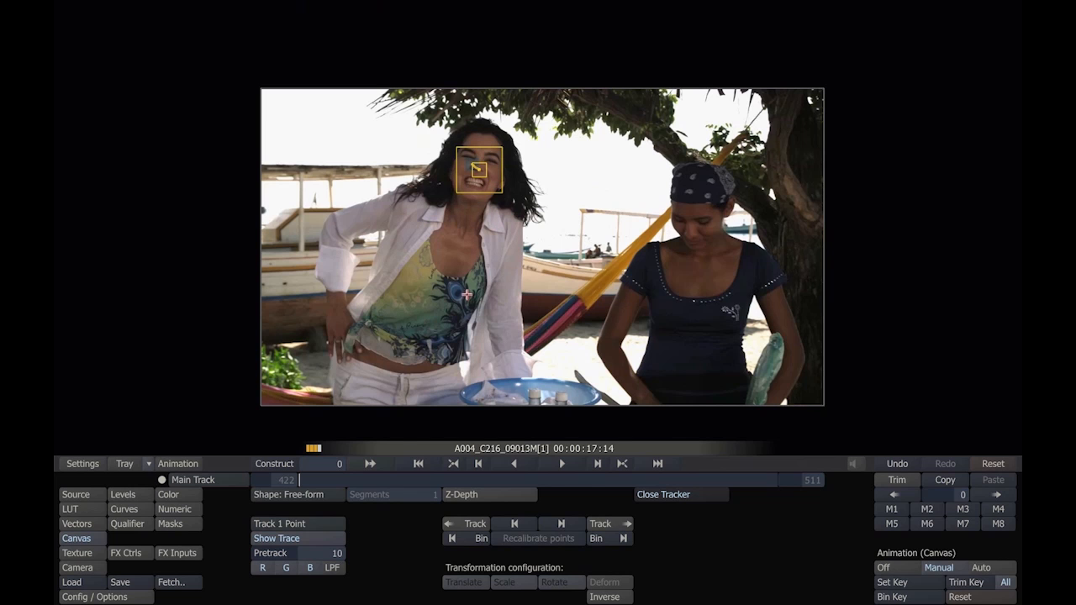
click(597, 523)
click(663, 494)
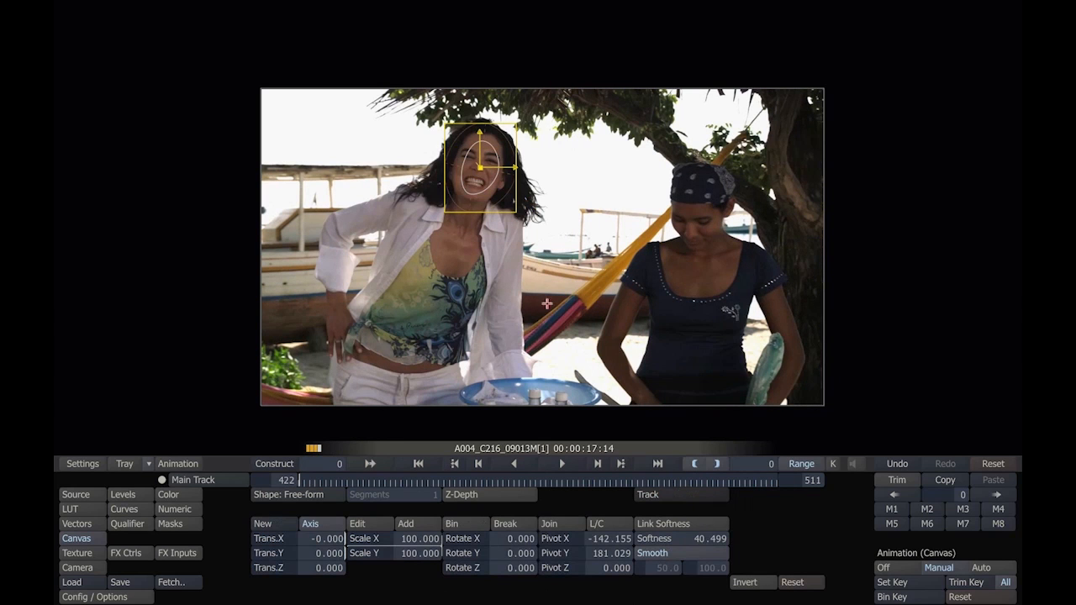
drag(307, 482, 249, 467)
Step: Brighten the face layer by setting its master gamma to about 1.177 and its contrast to about 107.28
click(168, 495)
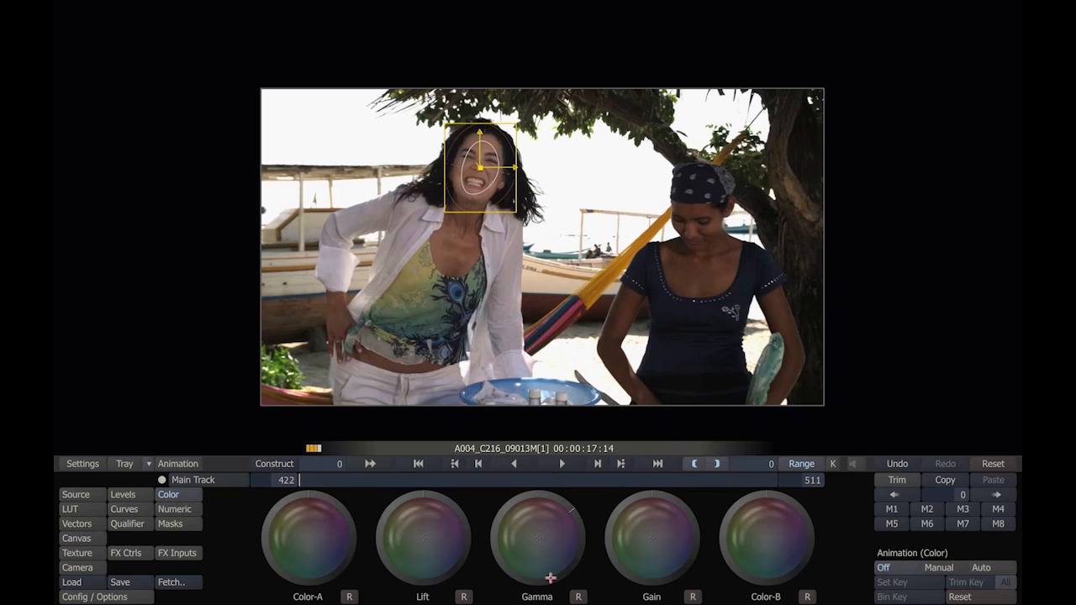
mouse_move(502, 551)
mouse_down()
mouse_move(584, 524)
mouse_move(536, 489)
mouse_up()
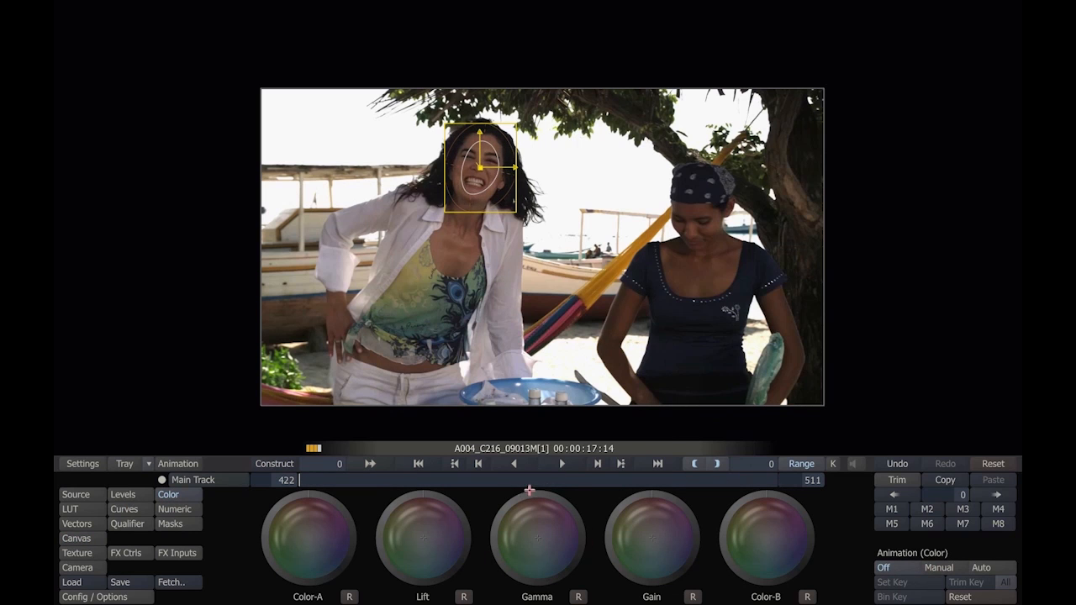
mouse_move(583, 538)
mouse_down()
mouse_move(562, 490)
mouse_move(576, 514)
mouse_up()
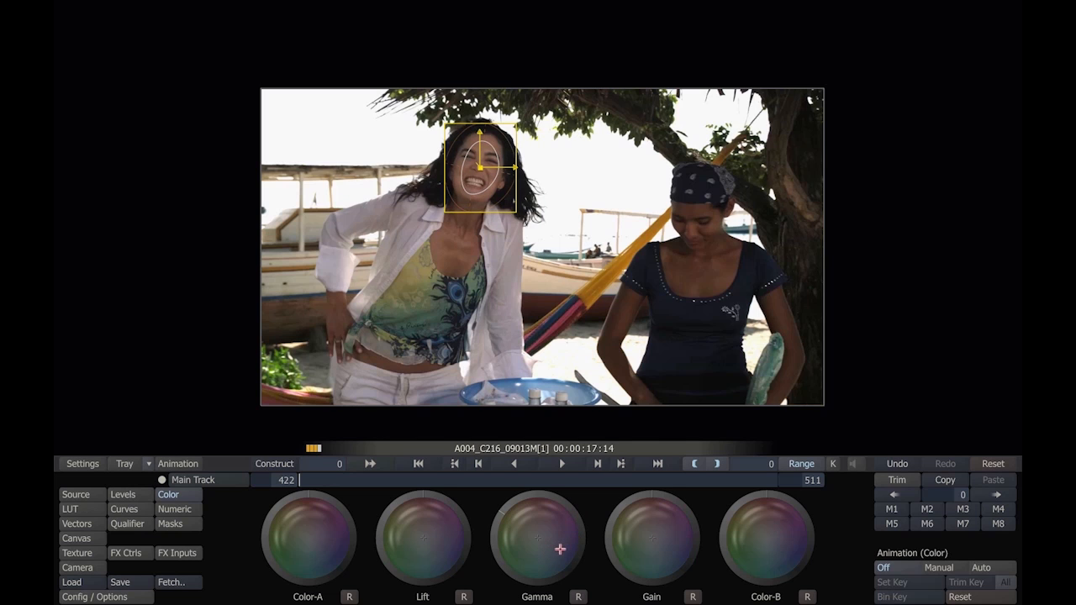
click(173, 509)
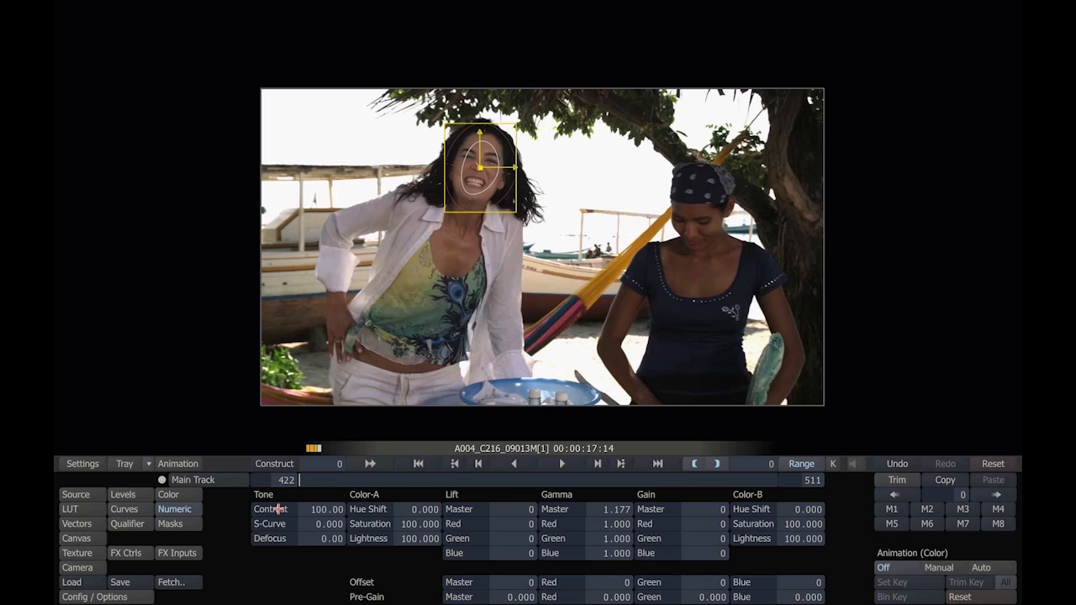
mouse_move(276, 502)
mouse_down()
mouse_move(287, 502)
mouse_move(275, 503)
mouse_up()
Step: Show the layer list without the scopes and switch between the primary grade and the Scaffold-1 face layer
click(126, 168)
key(Tab)
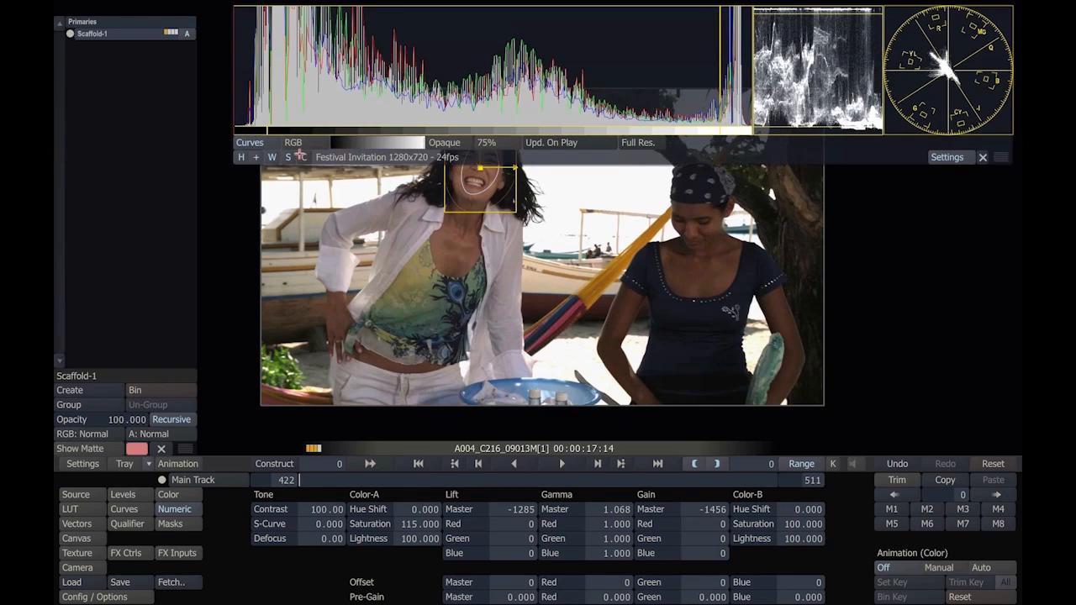
click(983, 157)
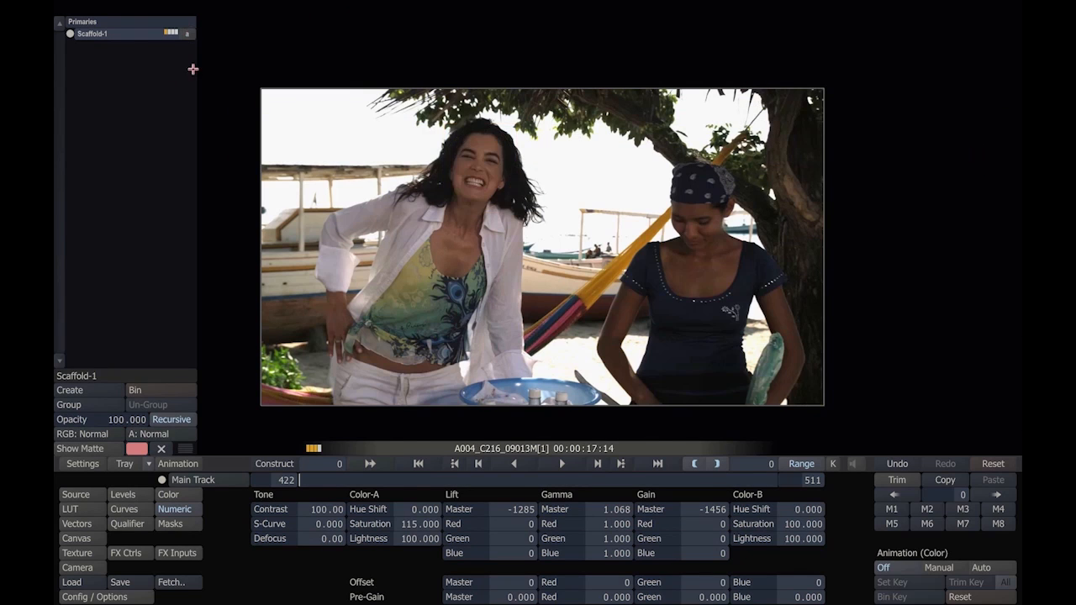
click(133, 22)
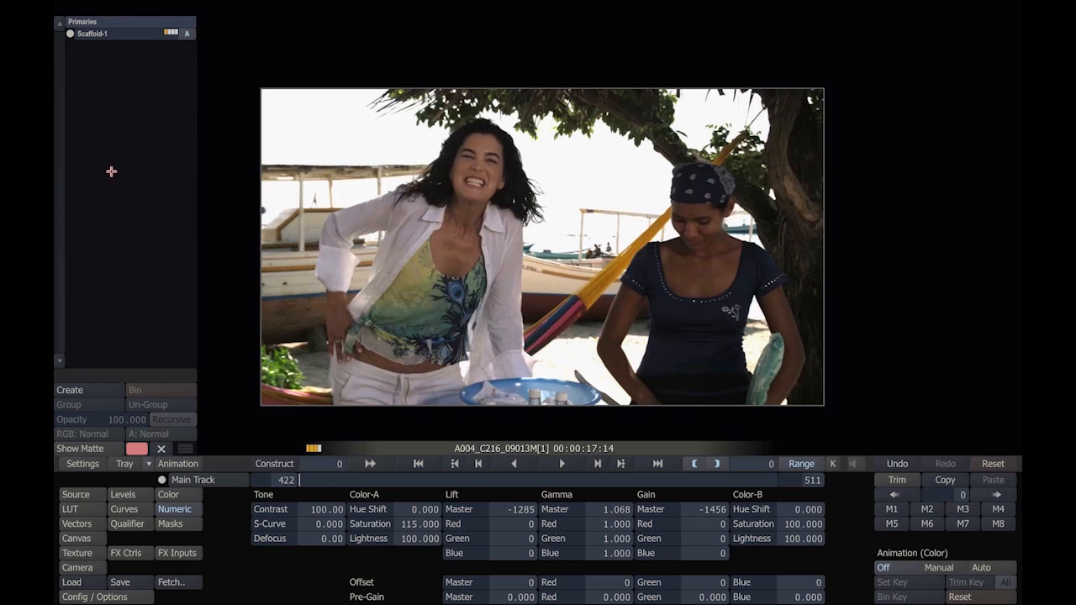
click(116, 34)
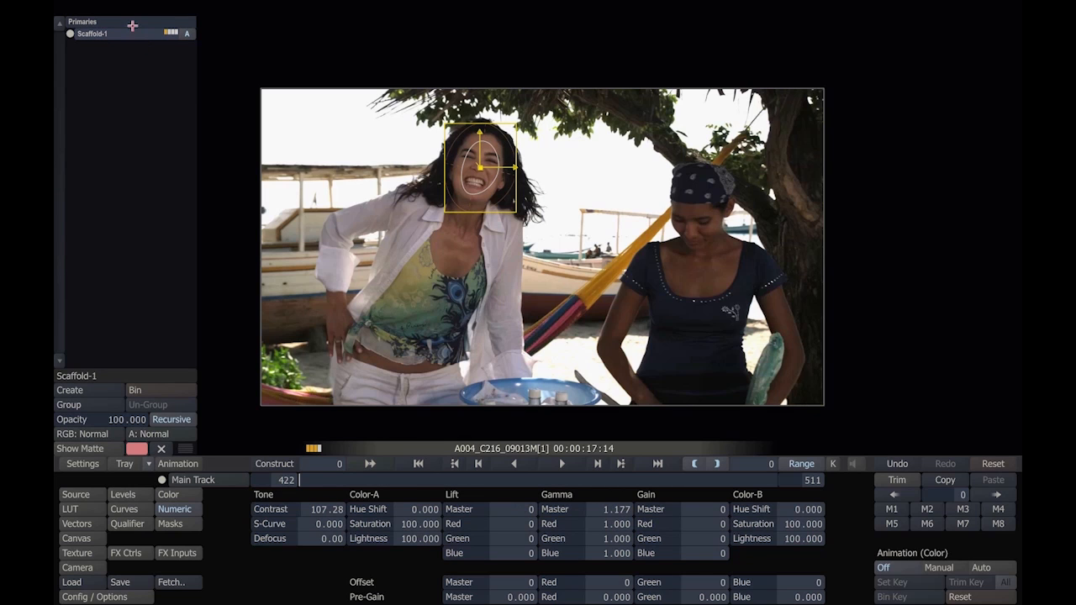
click(147, 201)
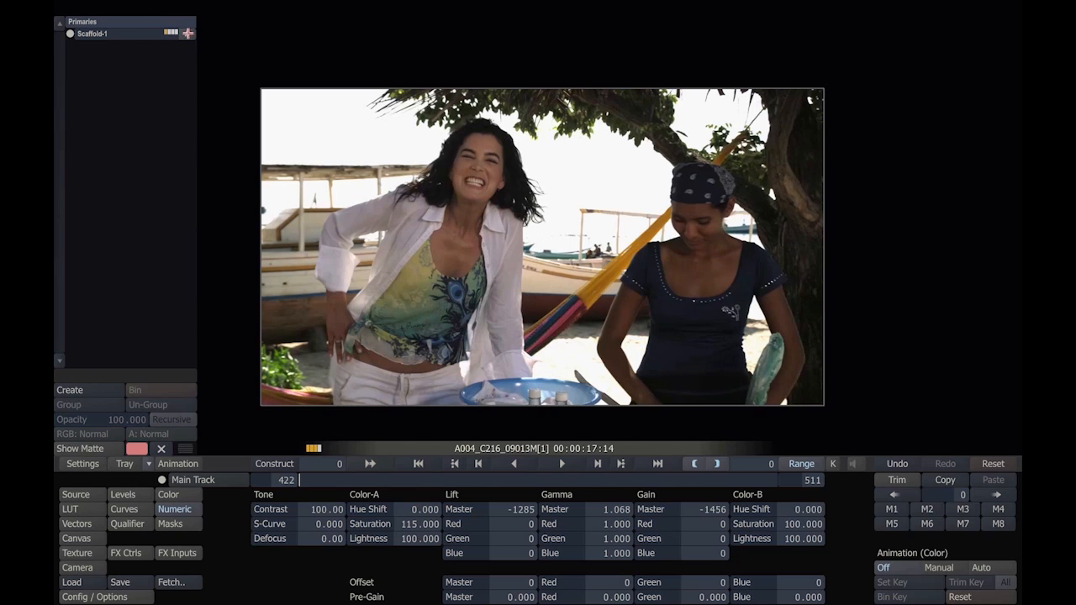
click(119, 34)
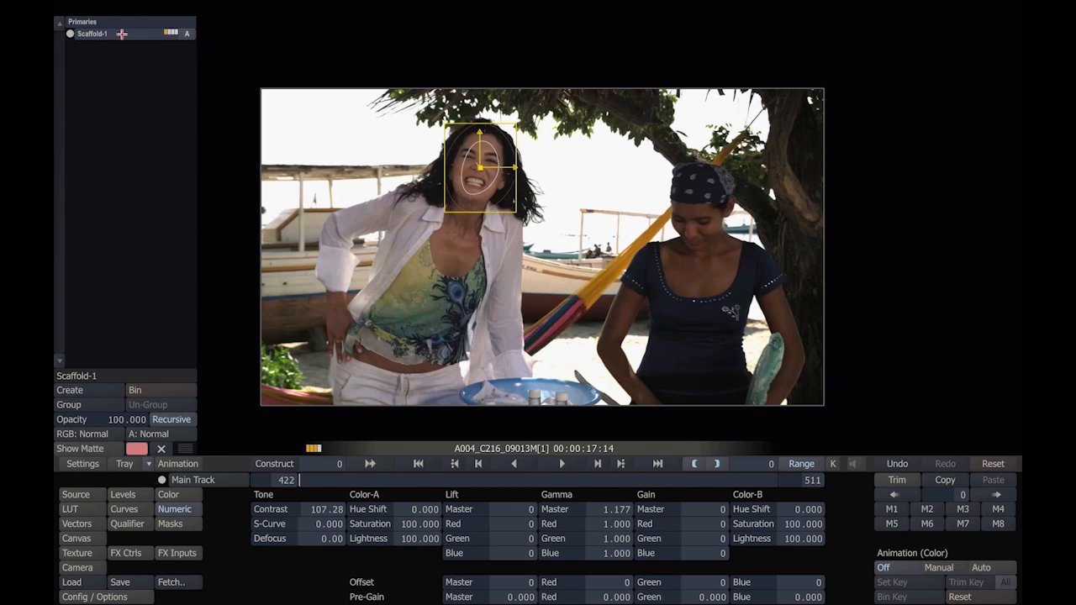
Step: Scrub through the shot and toggle the Scaffold-1 layer to check the tracked face correction
click(409, 475)
drag(409, 474, 625, 474)
click(188, 34)
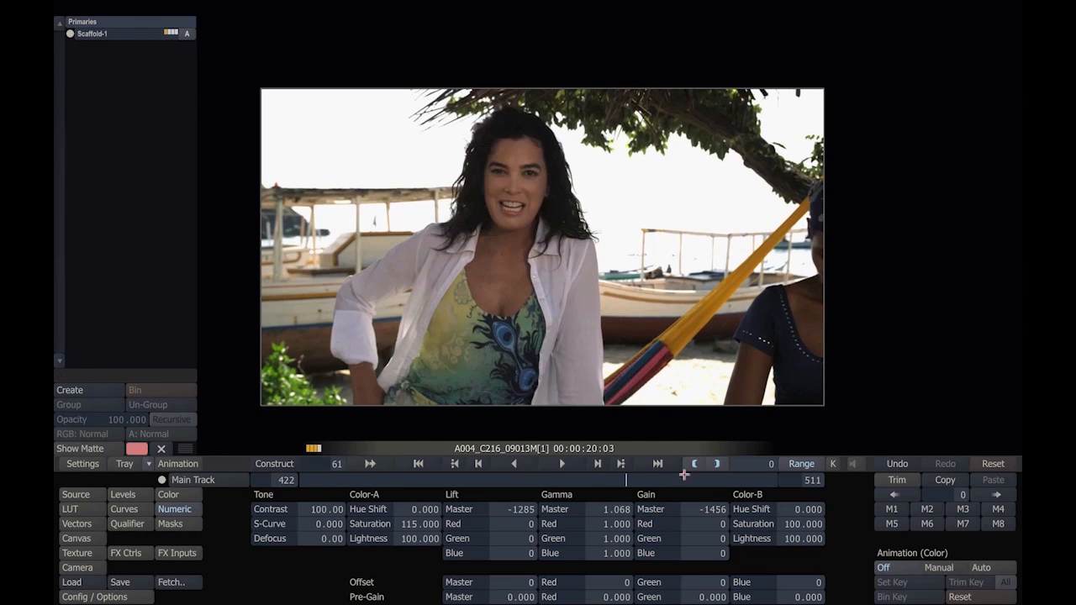
drag(677, 481, 797, 473)
Step: Play the shot, try a green gamma of 1.240 on its primary grade, and undo it
key(space)
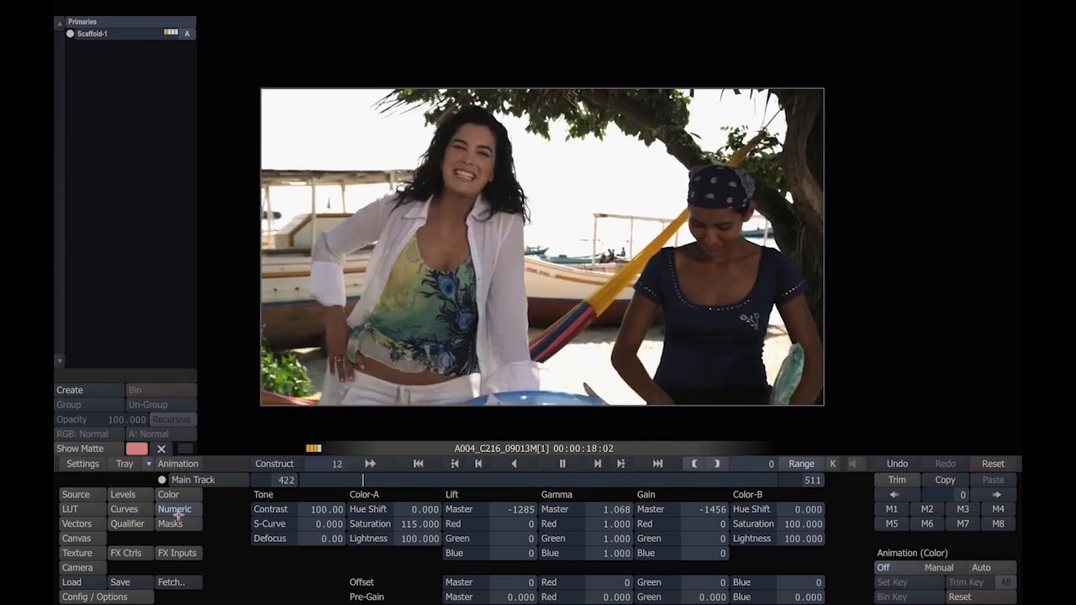
drag(562, 538, 592, 538)
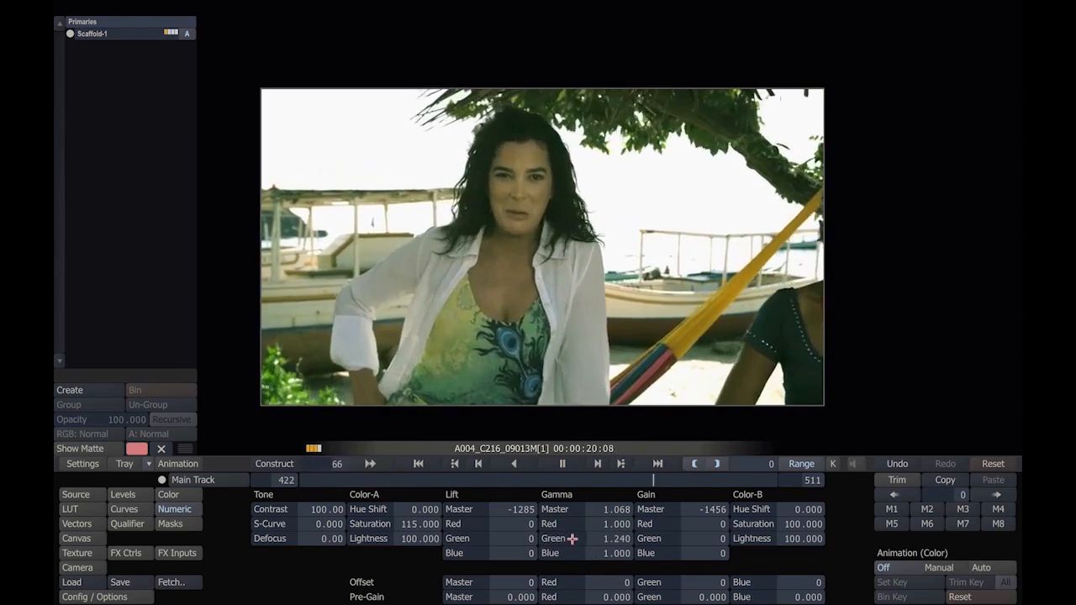
key(ctrl+z)
Step: Try a Color-B saturation of about 112.8 on the Scaffold-1 face layer and set it back to 100
click(103, 35)
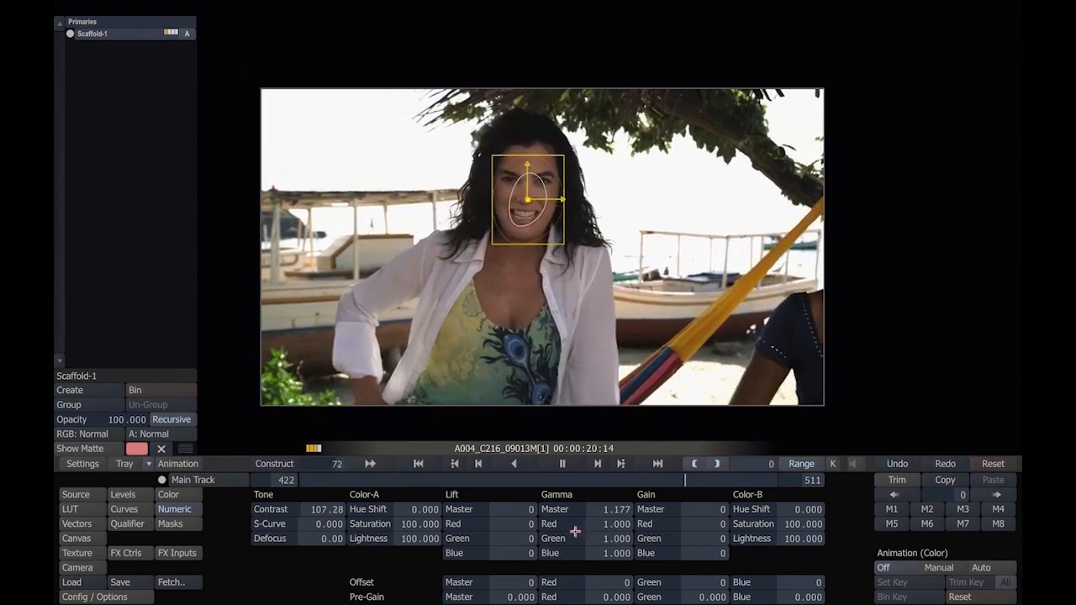
mouse_move(747, 524)
mouse_down()
mouse_move(750, 513)
mouse_move(766, 518)
mouse_move(752, 505)
mouse_move(776, 514)
mouse_move(745, 515)
mouse_move(766, 528)
mouse_move(750, 509)
mouse_move(765, 513)
mouse_move(761, 524)
mouse_up()
click(762, 525)
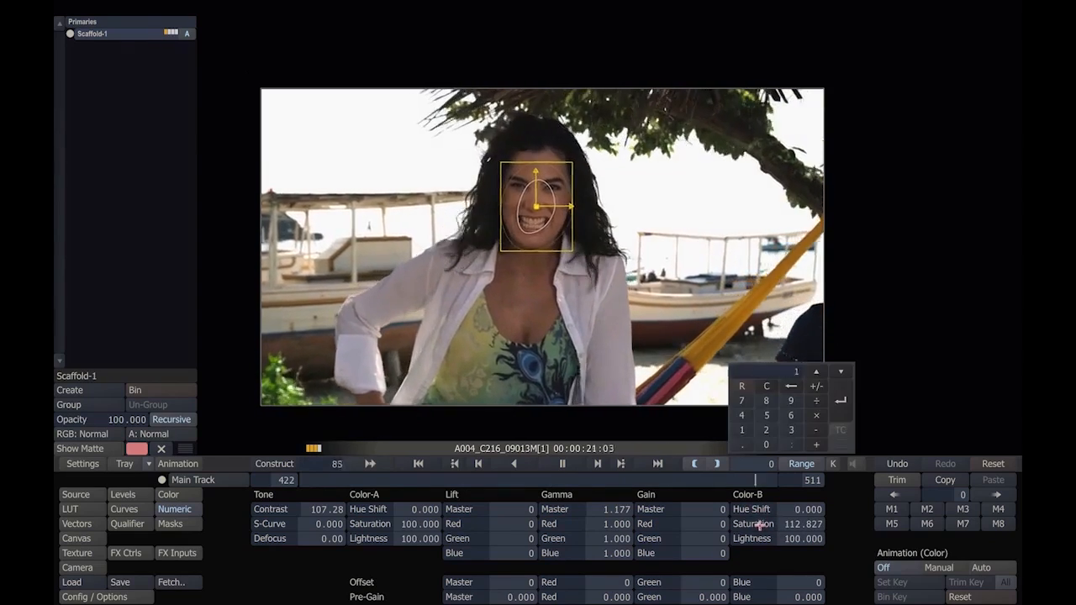
text(100)
key(Return)
Step: Try a Color-B hue shift of 100 on the face layer and reset it to 0
mouse_move(750, 509)
mouse_down()
mouse_move(761, 516)
mouse_move(768, 503)
mouse_move(744, 504)
mouse_move(763, 524)
mouse_up()
click(752, 508)
text(100)
key(Return)
click(752, 510)
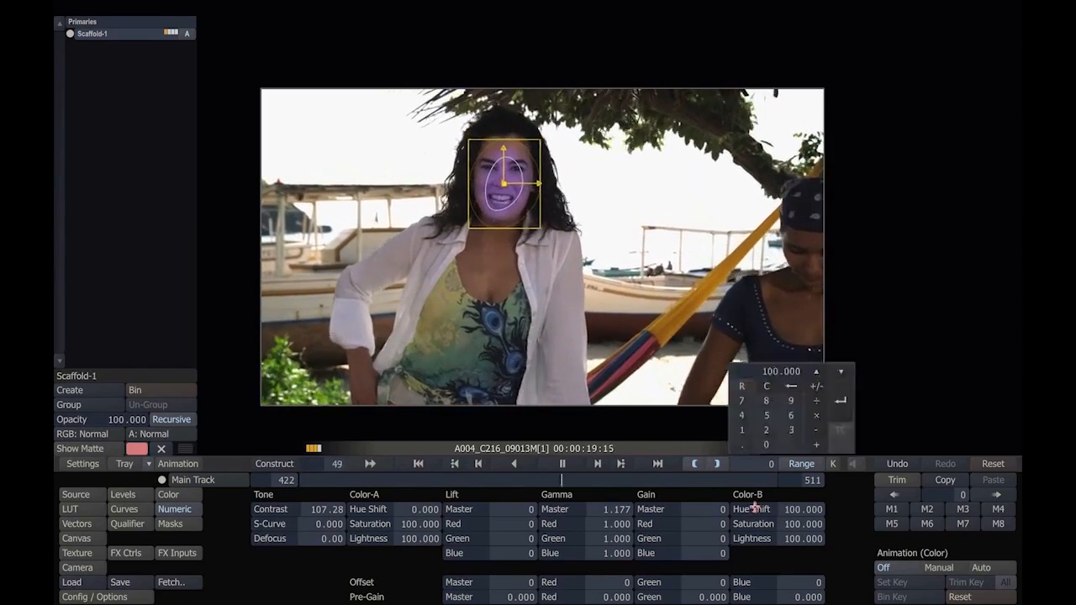
text(0)
key(Return)
Step: Reselect the primary grade, leave the shot, and return to the Festival Invitation construct overview
click(139, 23)
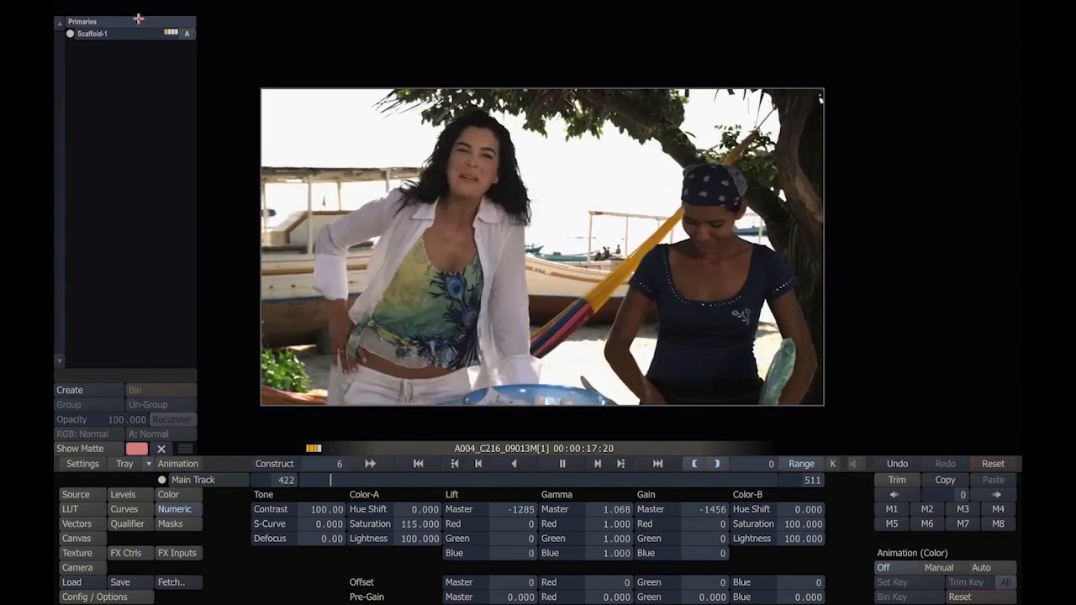
key(Escape)
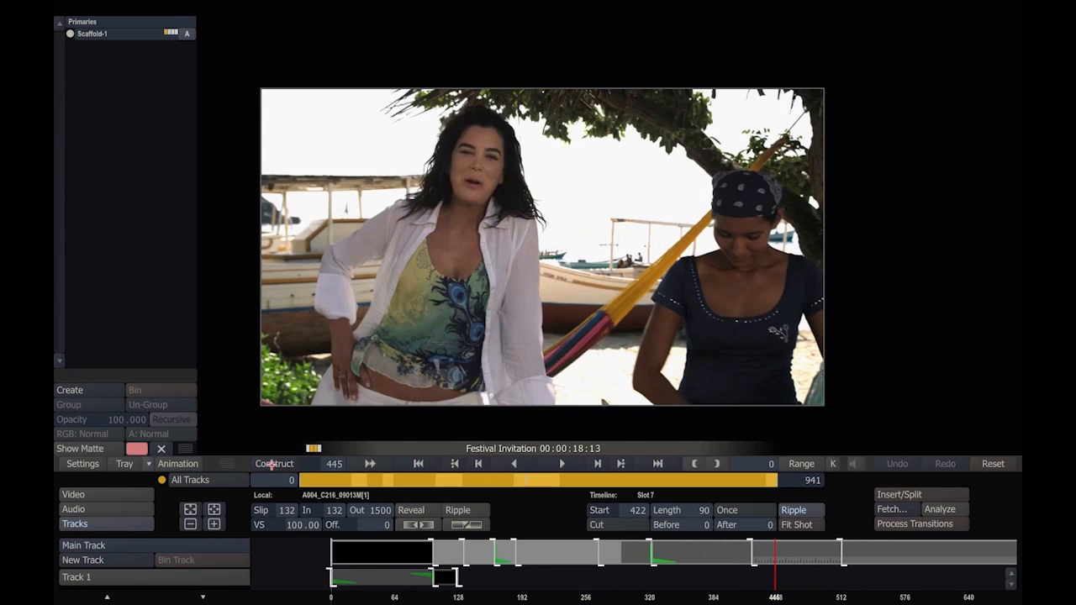
click(274, 464)
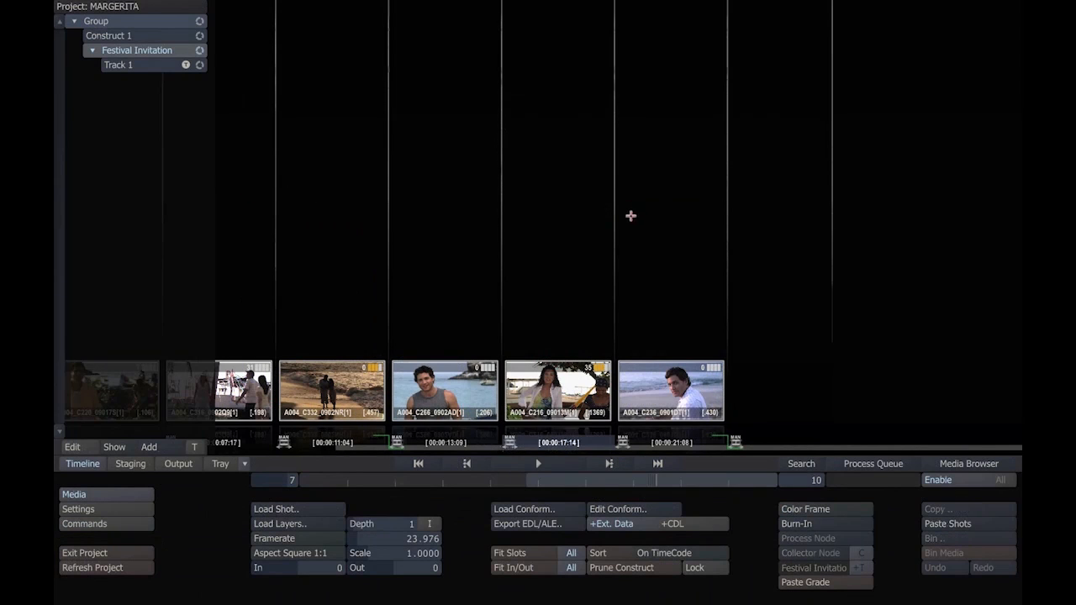
drag(599, 478, 305, 465)
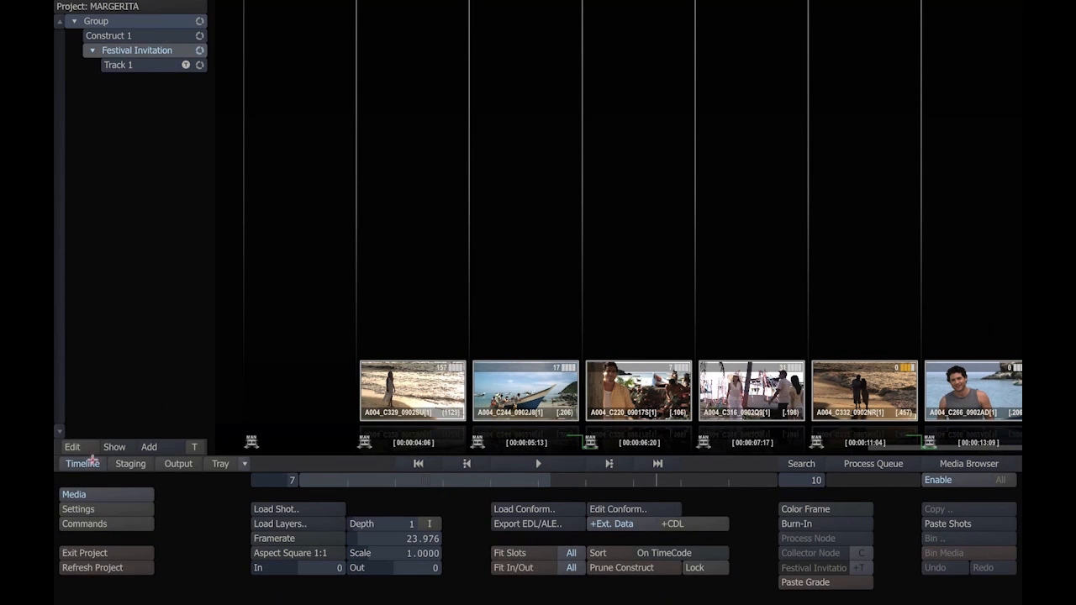
Step: Open the output setup for Festival Invitation and set the master output's frame rate to 23.976
click(178, 463)
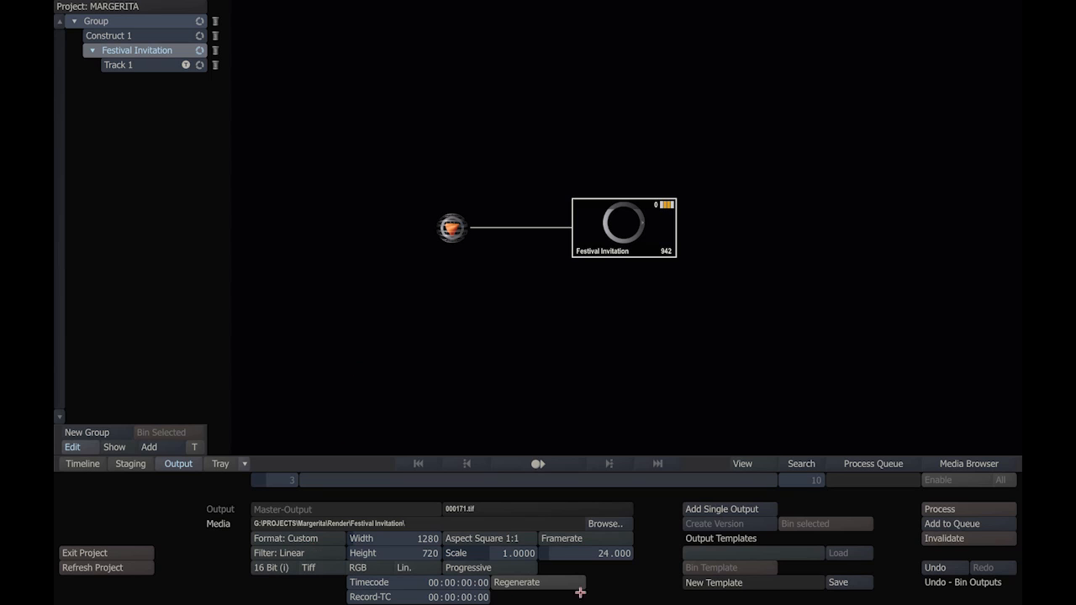
click(269, 553)
click(458, 232)
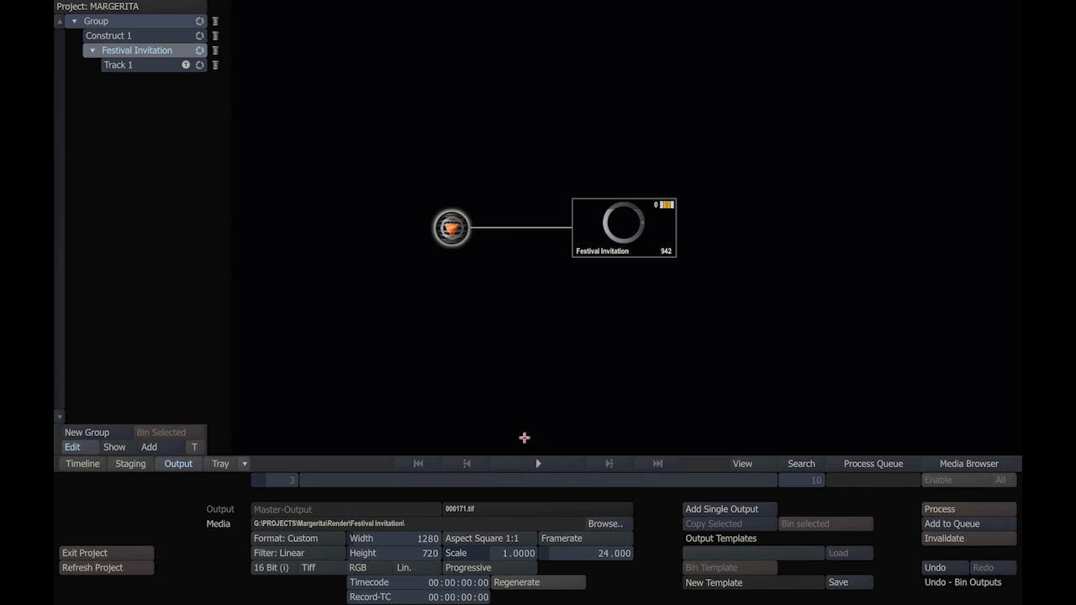
click(579, 535)
click(578, 493)
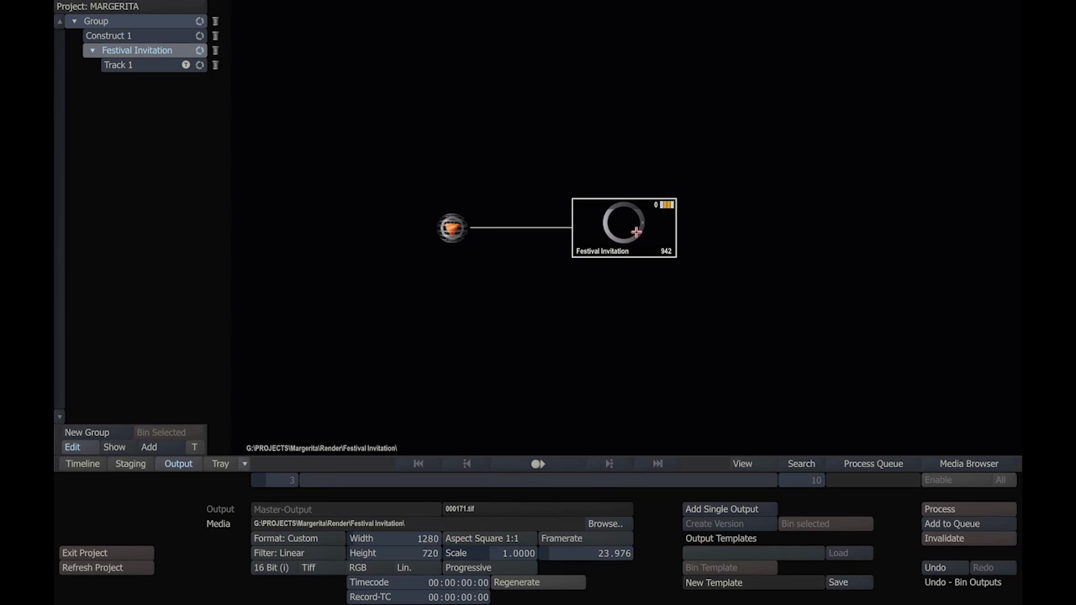
Step: Add two parallel single outputs to the Festival Invitation master output
click(704, 509)
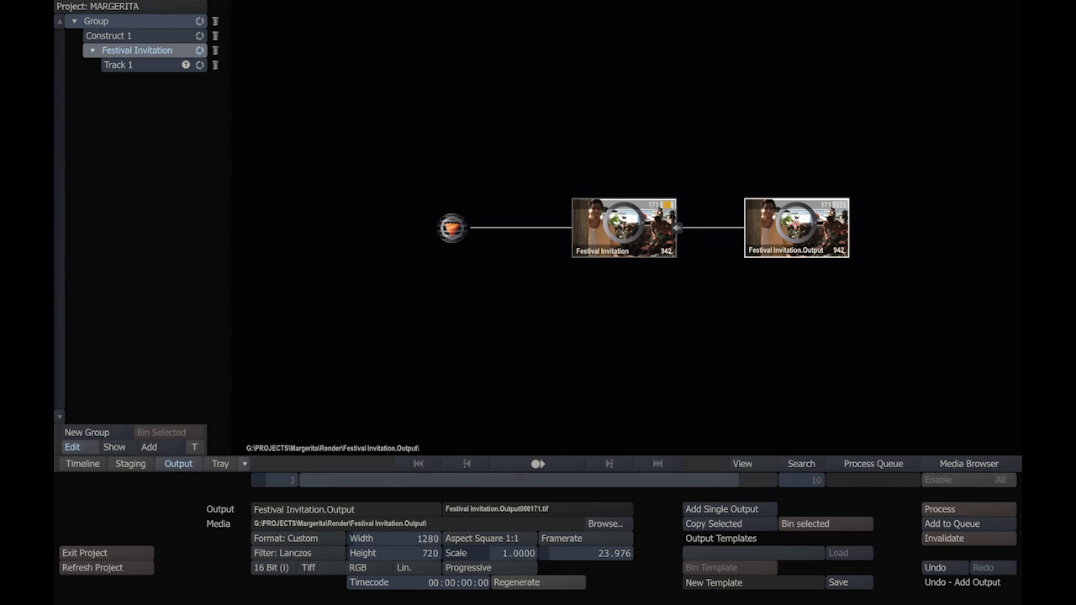
click(653, 229)
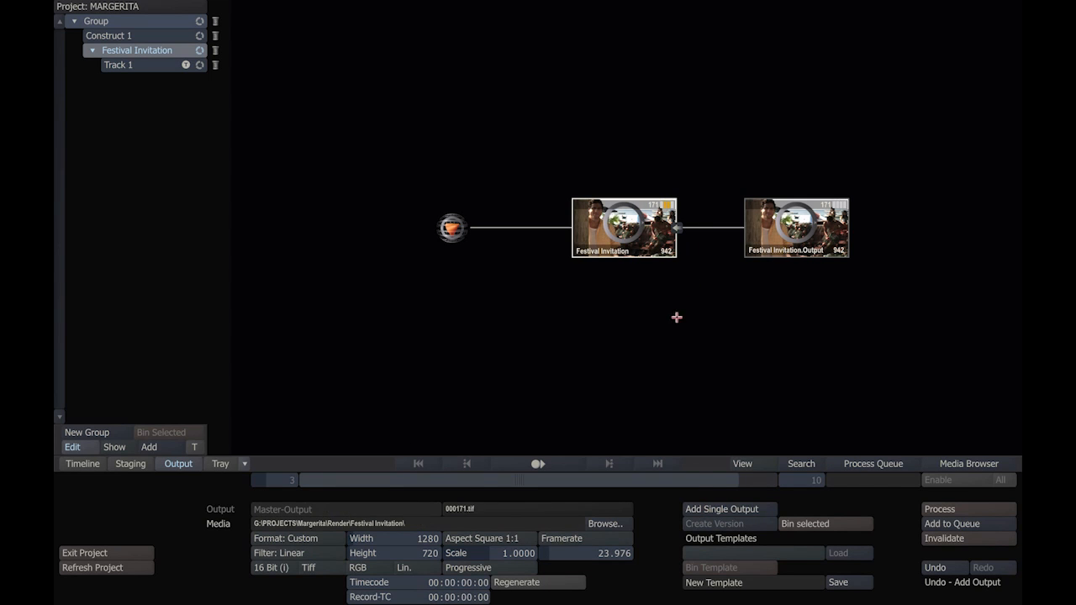
click(704, 510)
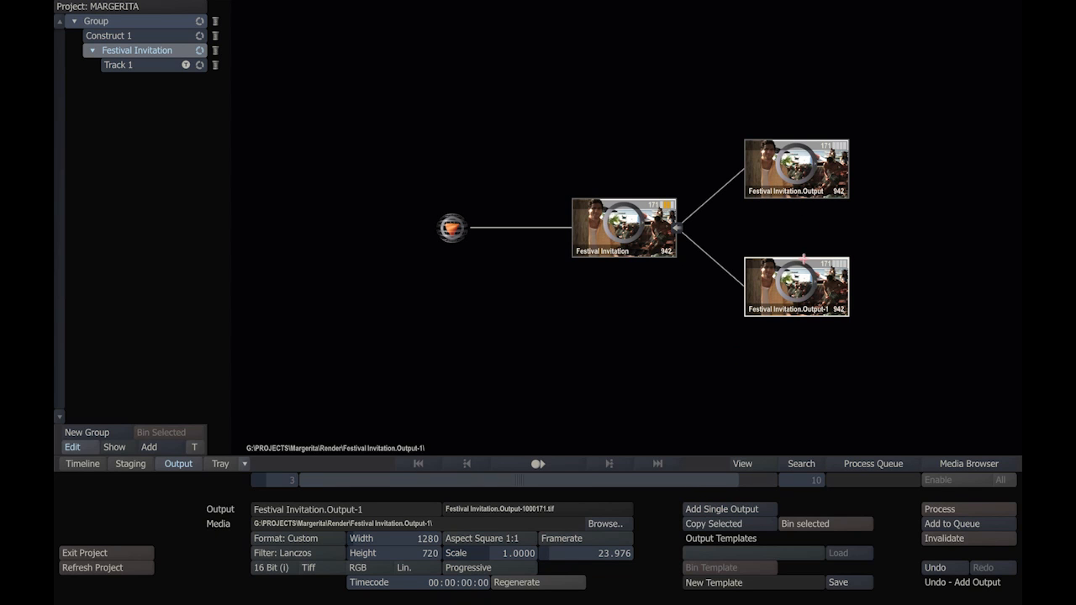
Step: Set the first output node, Festival Invitation.Output, to DPX format at 10 bit
click(801, 182)
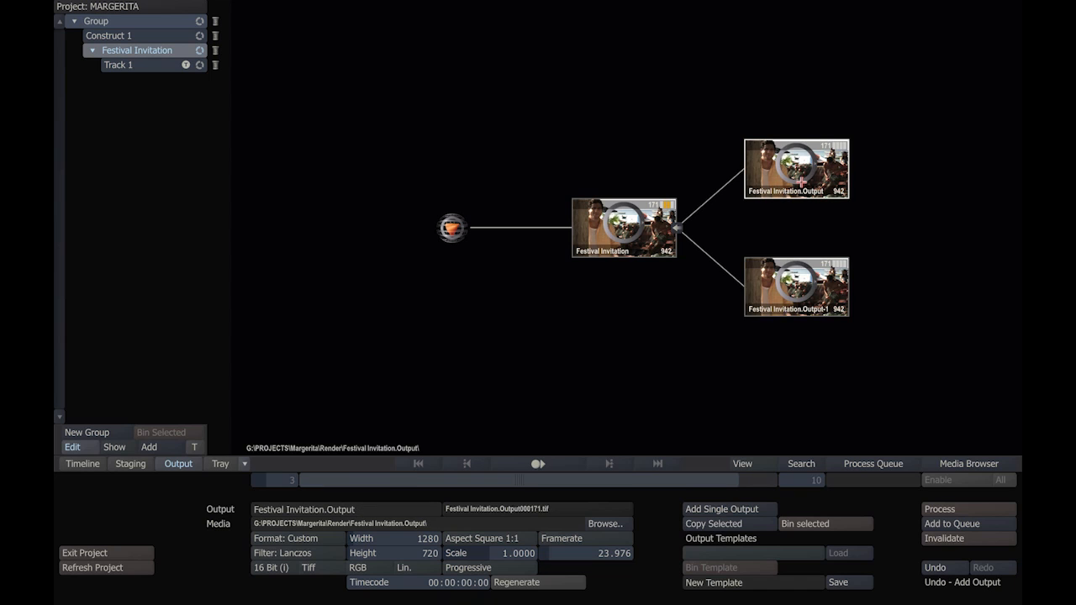
click(318, 570)
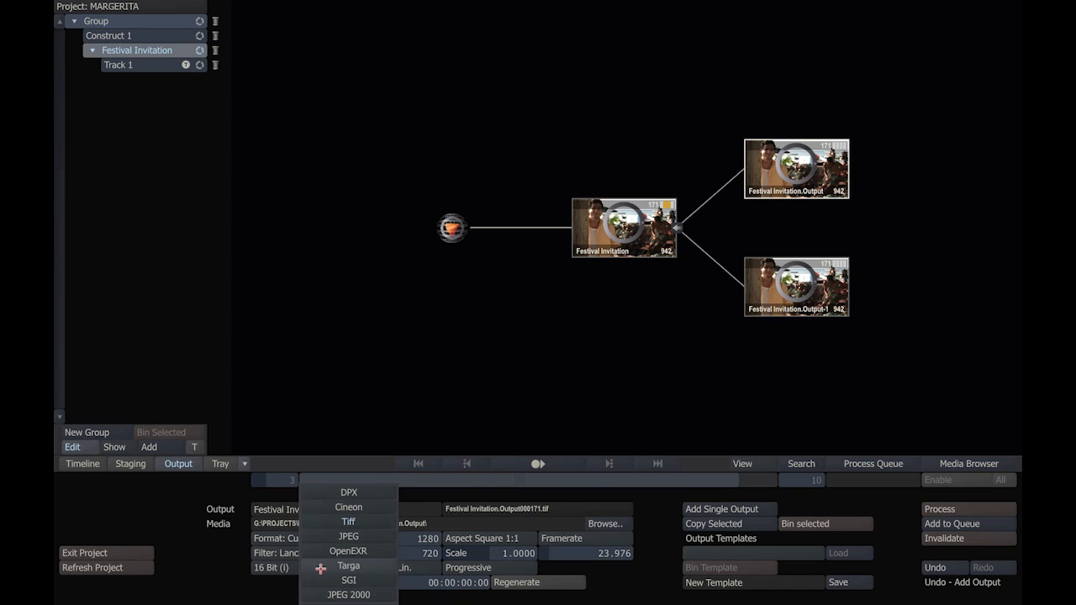
click(347, 492)
click(270, 570)
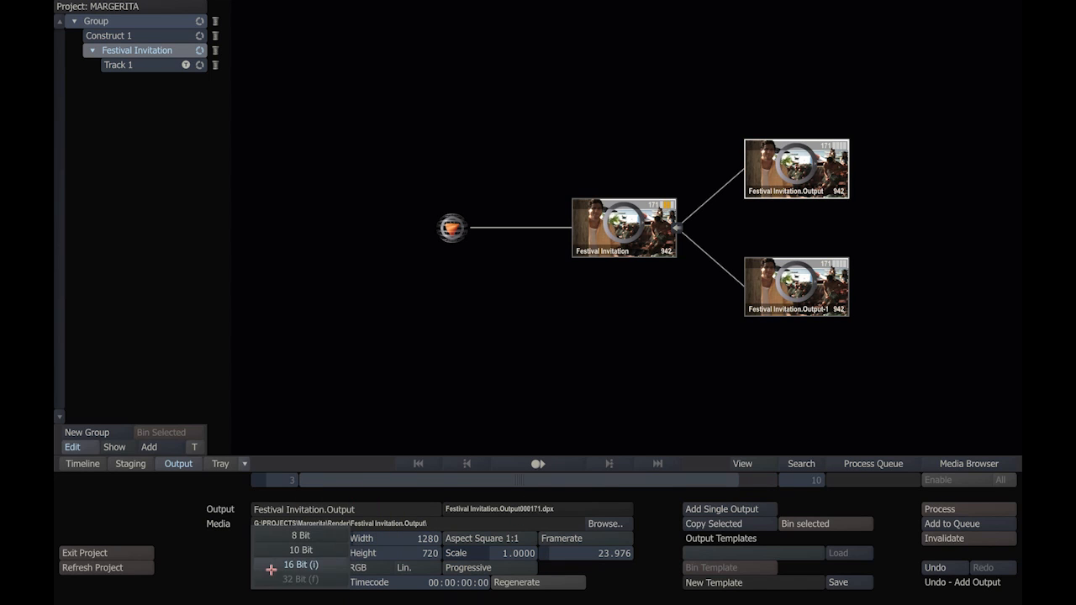
click(277, 553)
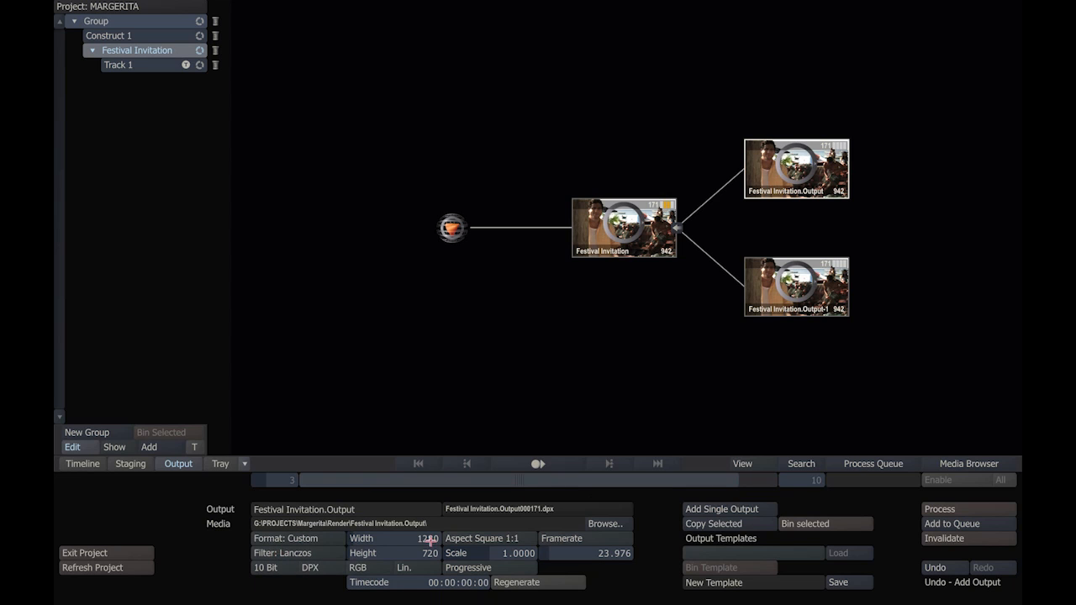
Step: Open the second output node, Festival Invitation.Output-1, for playback and insert Assimilate's native QuickTime-Export plugin on it
click(822, 288)
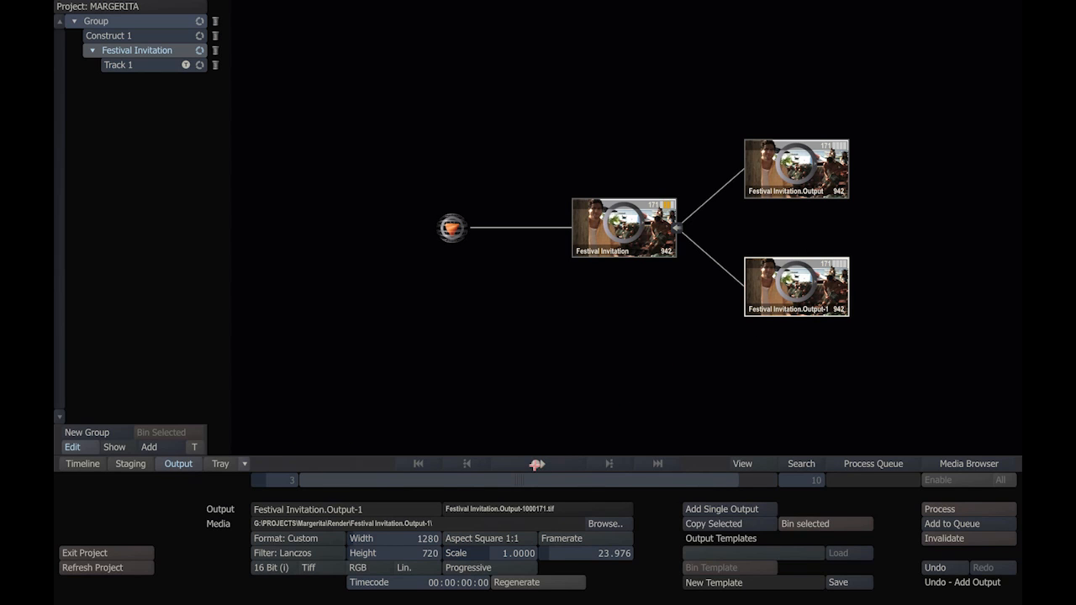
click(536, 464)
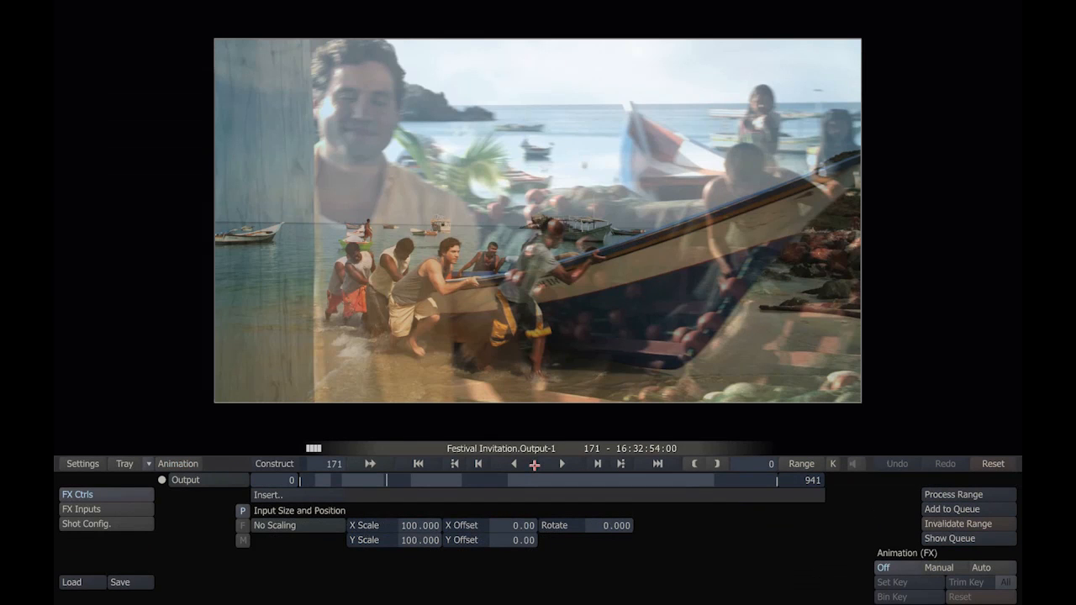
click(107, 524)
click(104, 496)
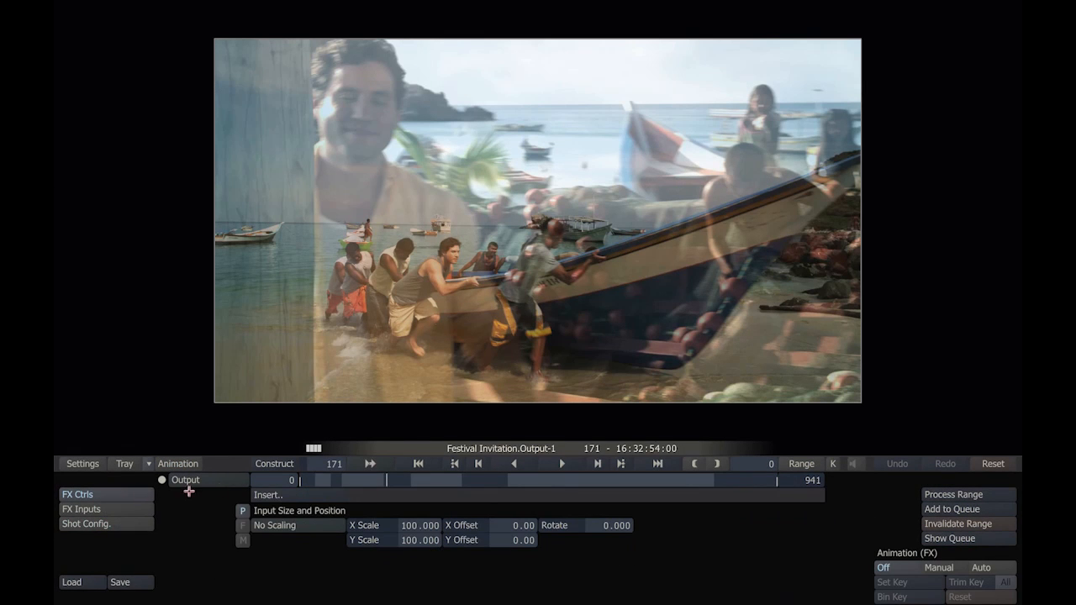
click(267, 495)
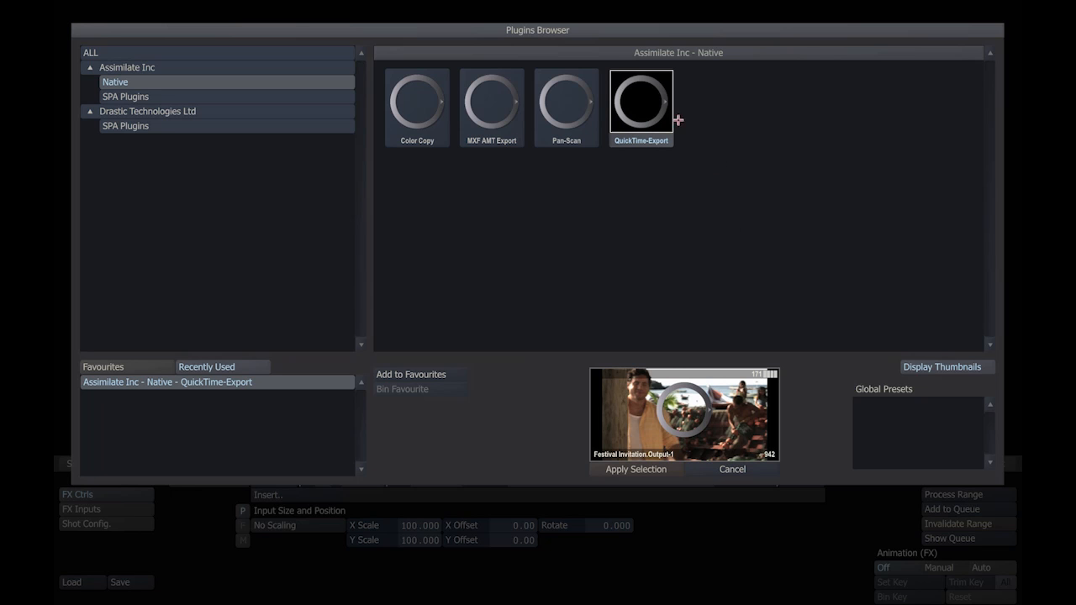
double_click(635, 110)
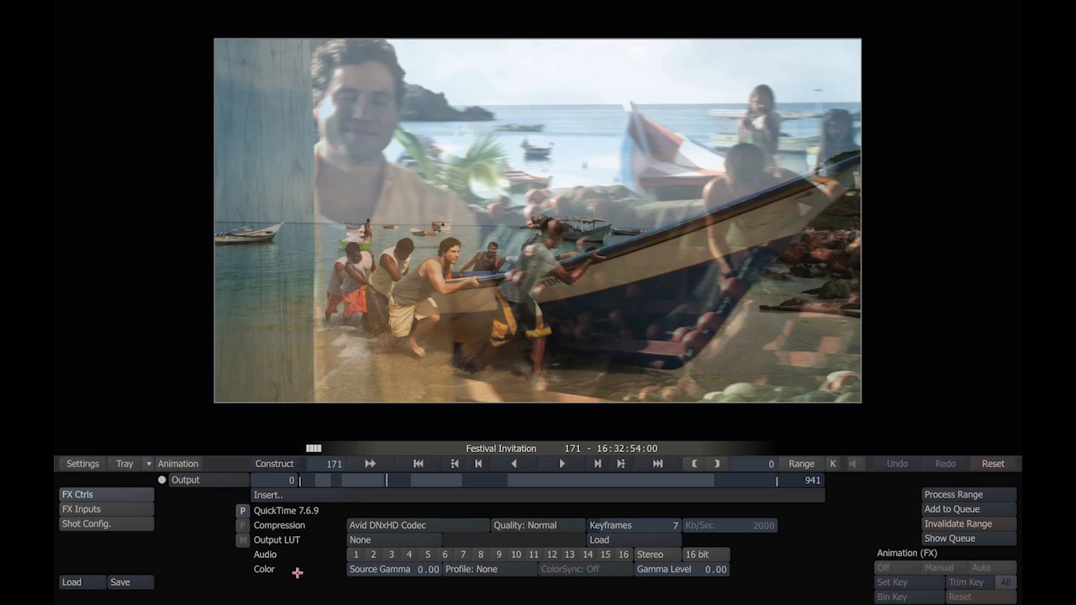
Step: Set the QuickTime export's compression codec to H.264 and return to the output tree
click(383, 524)
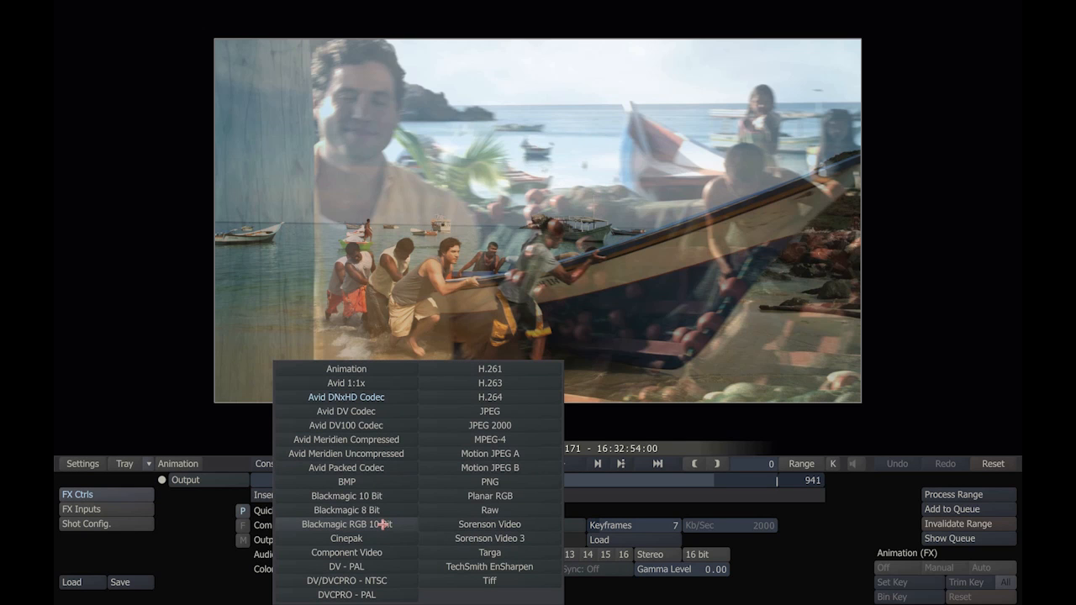
click(463, 395)
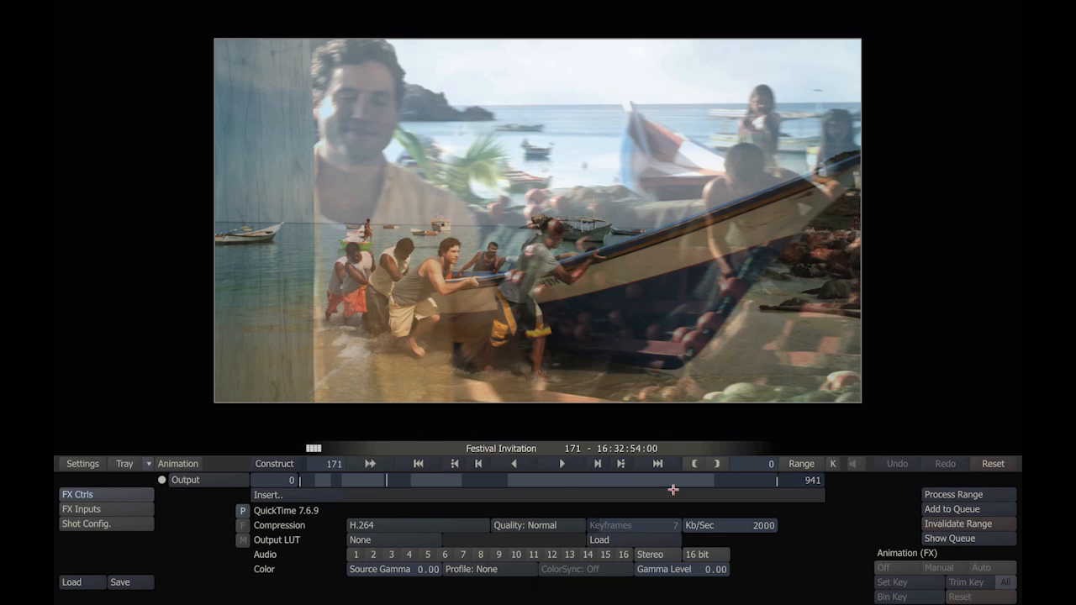
click(284, 463)
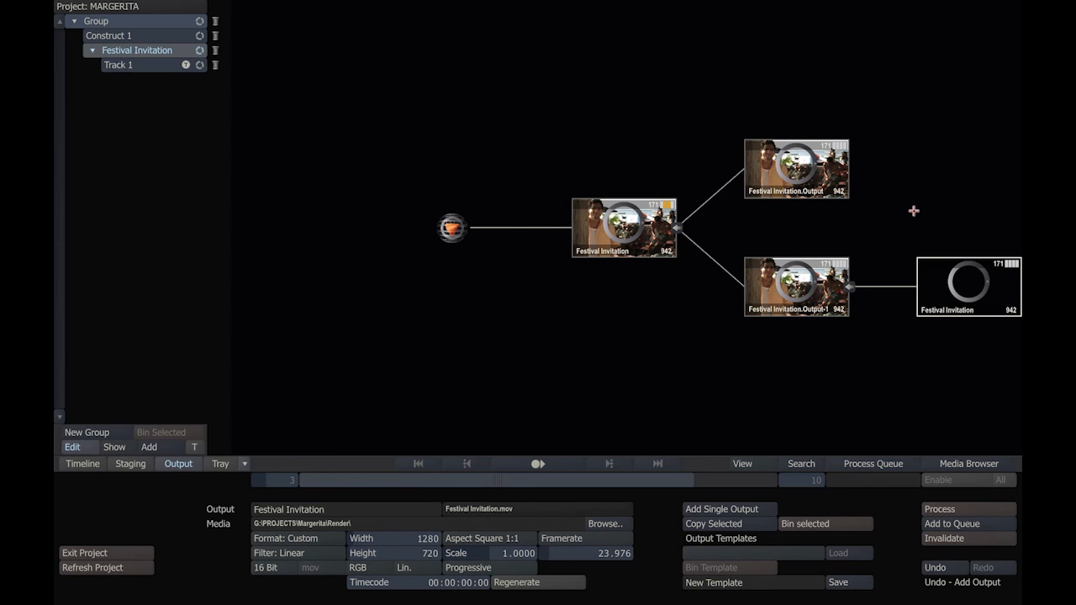
Step: Add the DPX node Festival Invitation.Output and the QuickTime export node Festival Invitation to the process queue
drag(912, 208, 763, 206)
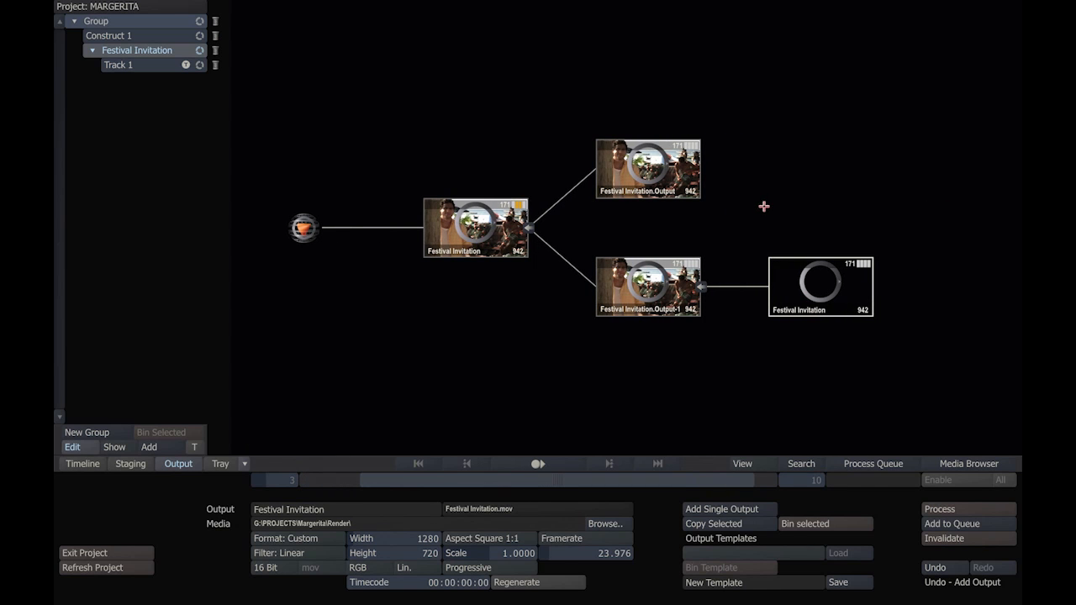
click(657, 166)
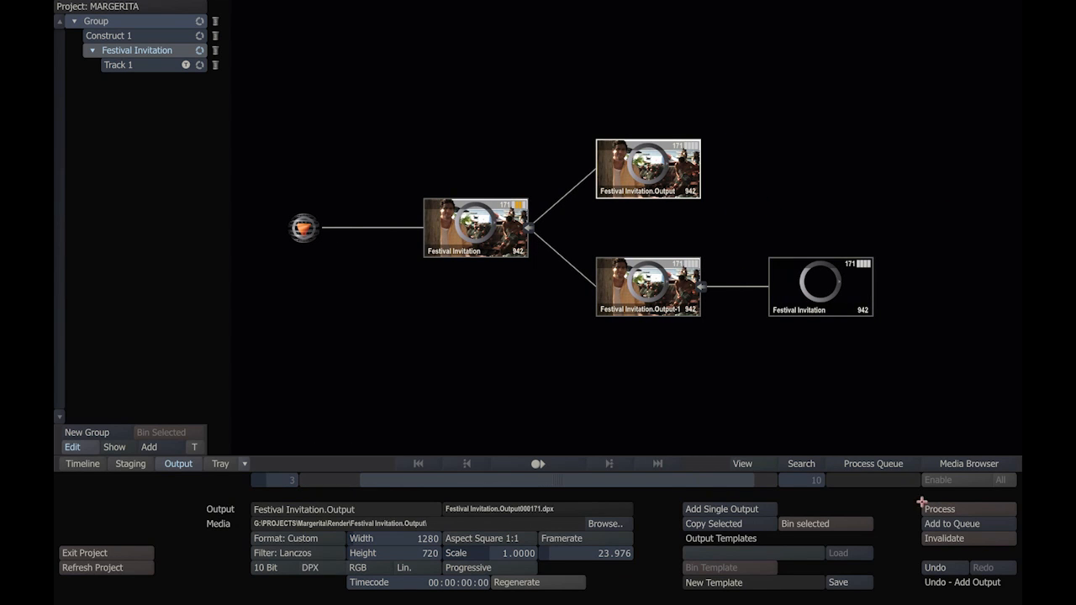
click(834, 311)
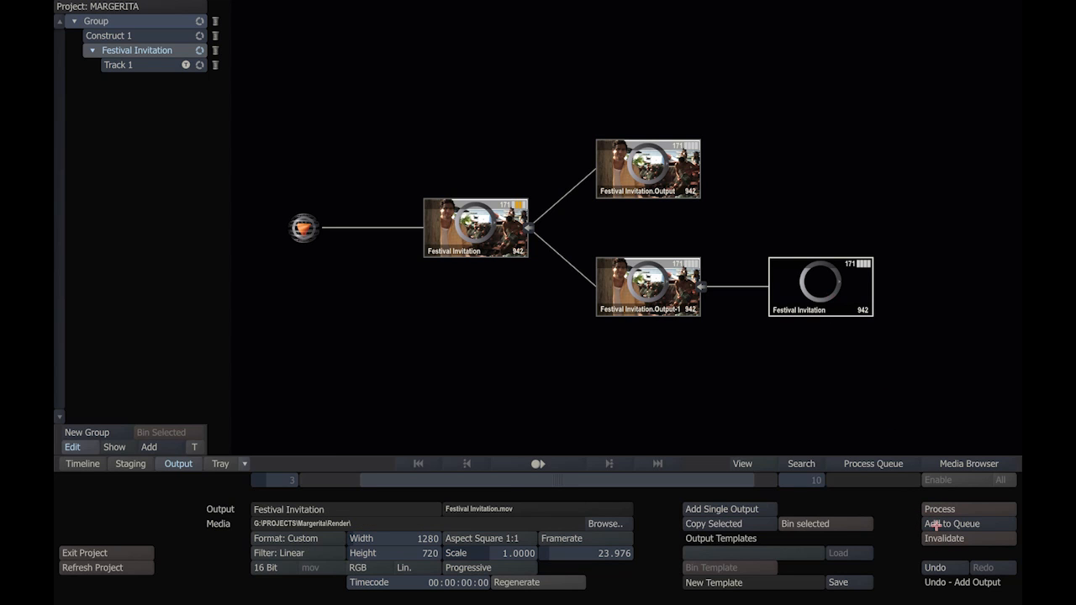
Step: Render the queued Festival Invitation.Output and Festival Invitation outputs from the process queue and close the queue
click(872, 463)
click(379, 82)
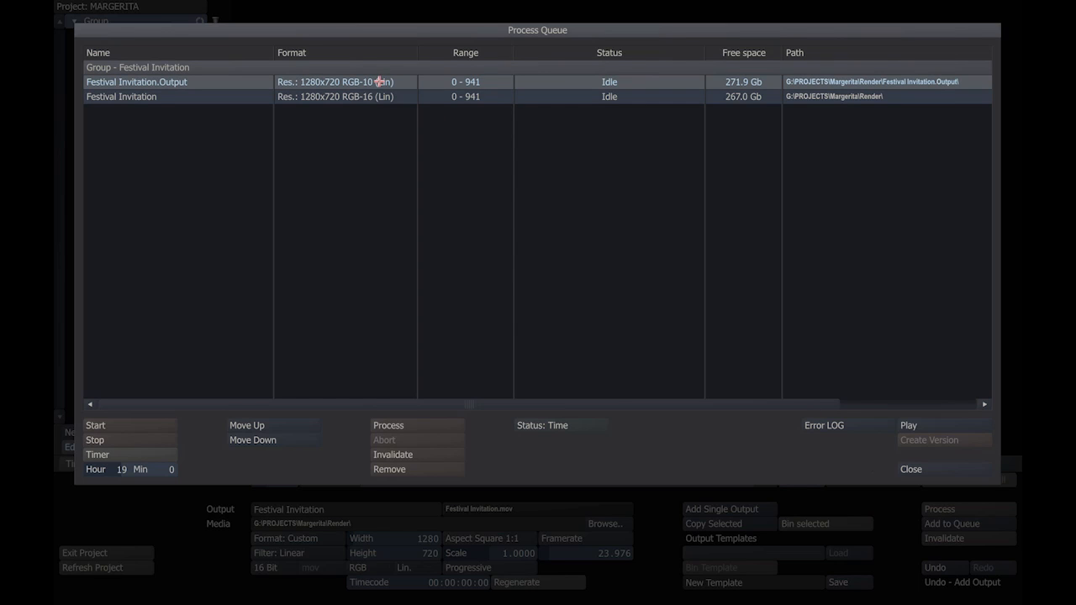
click(379, 96)
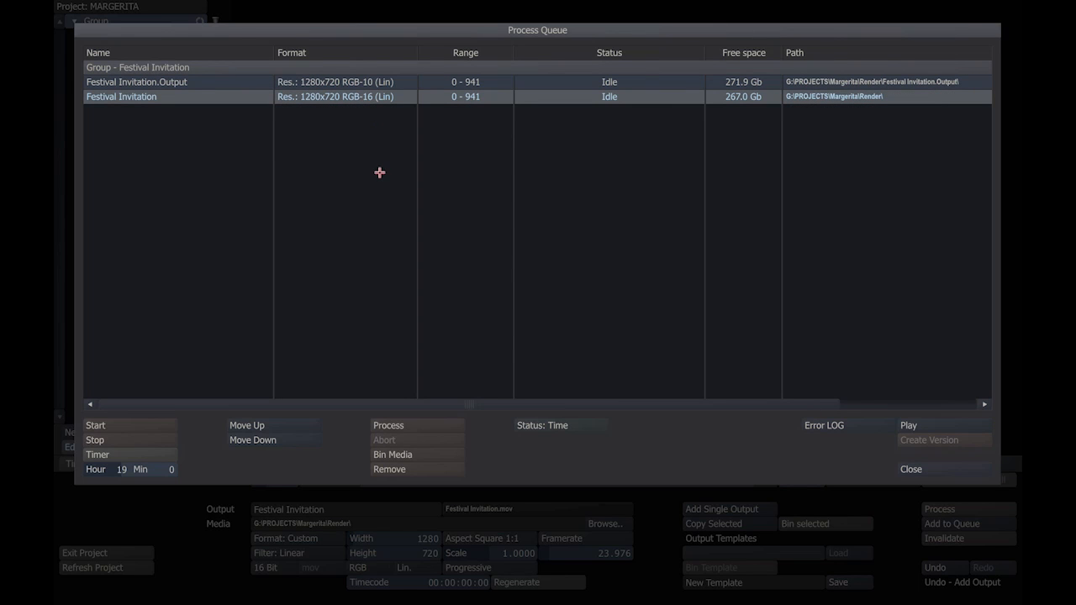
click(94, 425)
click(95, 426)
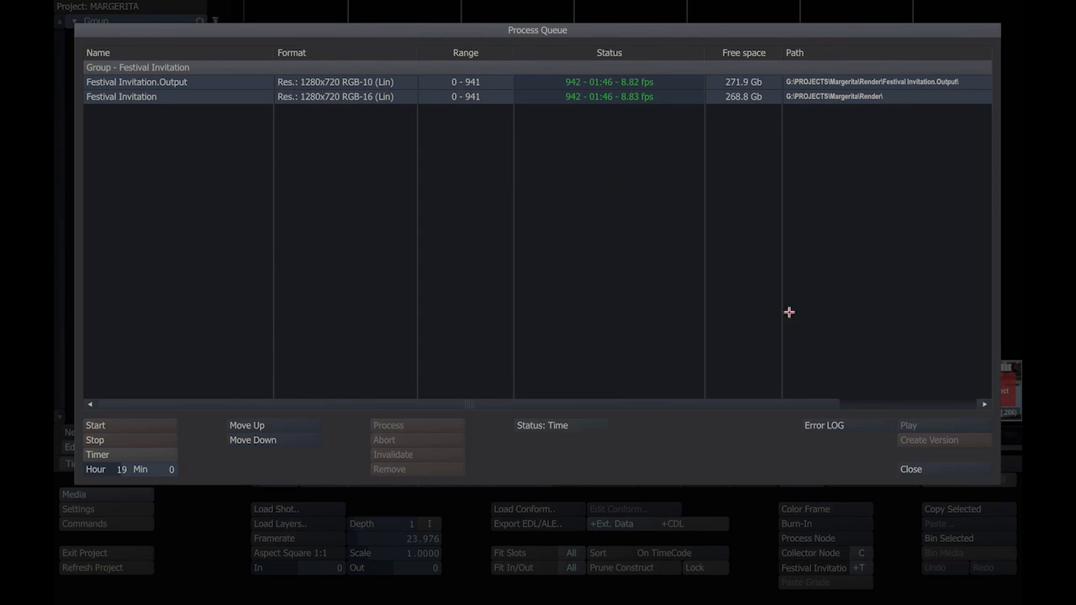
click(911, 468)
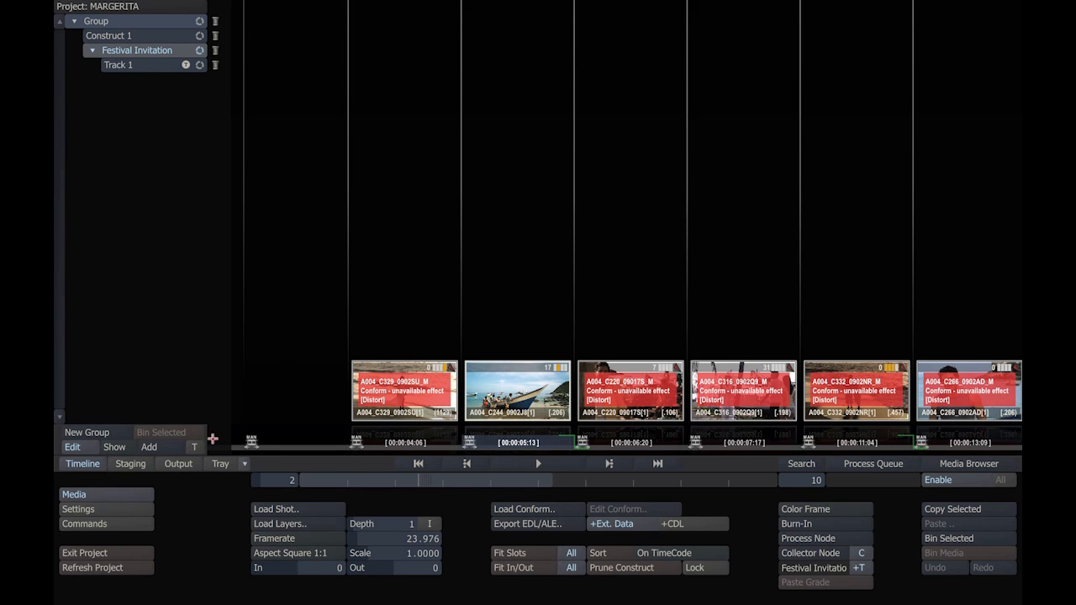
Step: Add a construct named Rendered and load the contents of G:\PROJECTS\MARGERITA\Render into it as layers
click(164, 447)
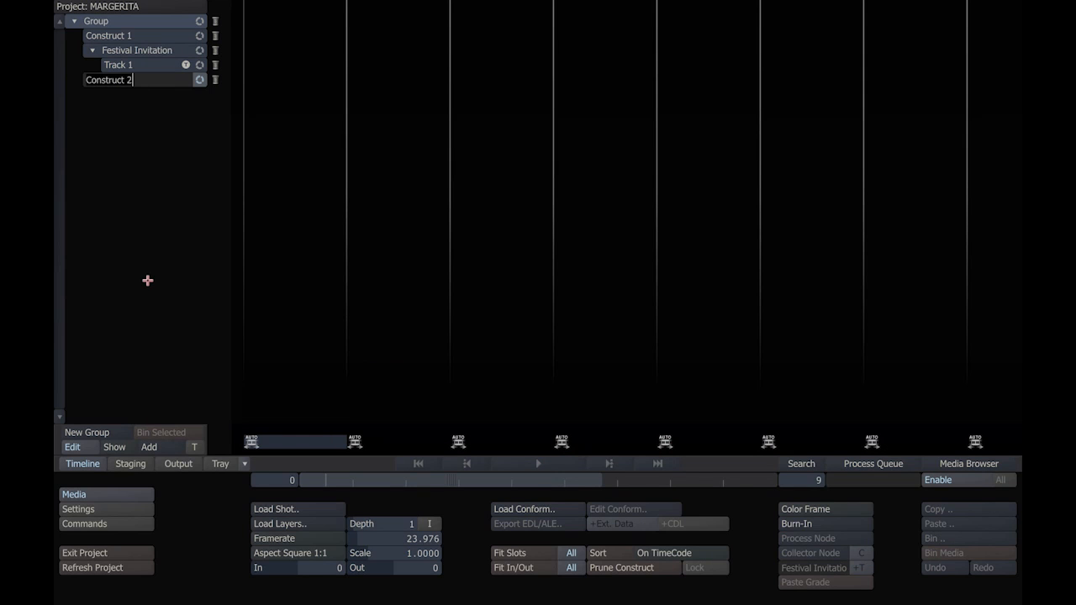
text(Rendered)
key(Return)
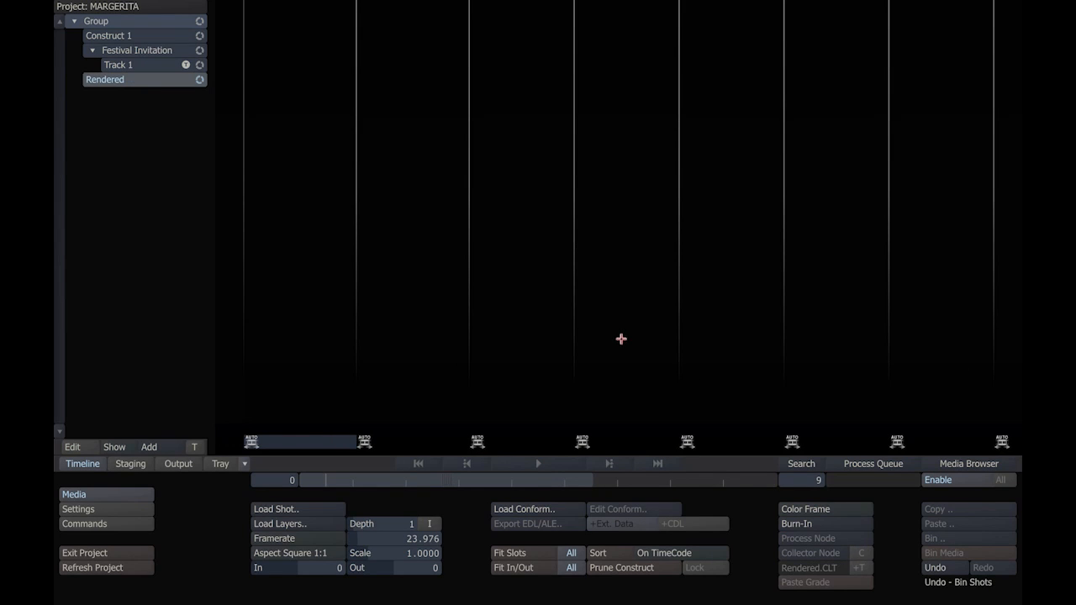
click(270, 524)
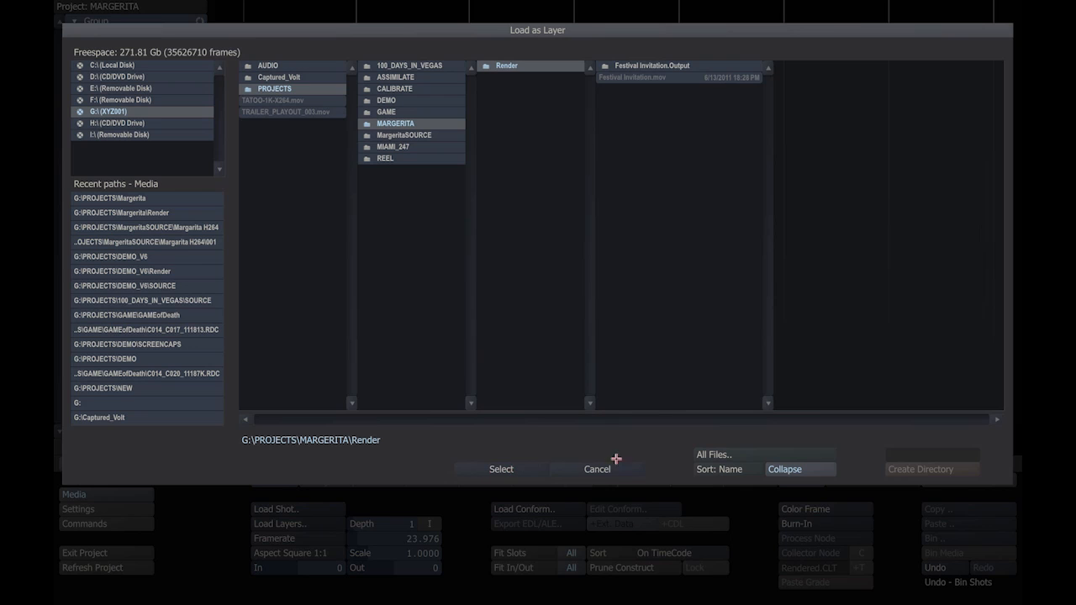
click(480, 470)
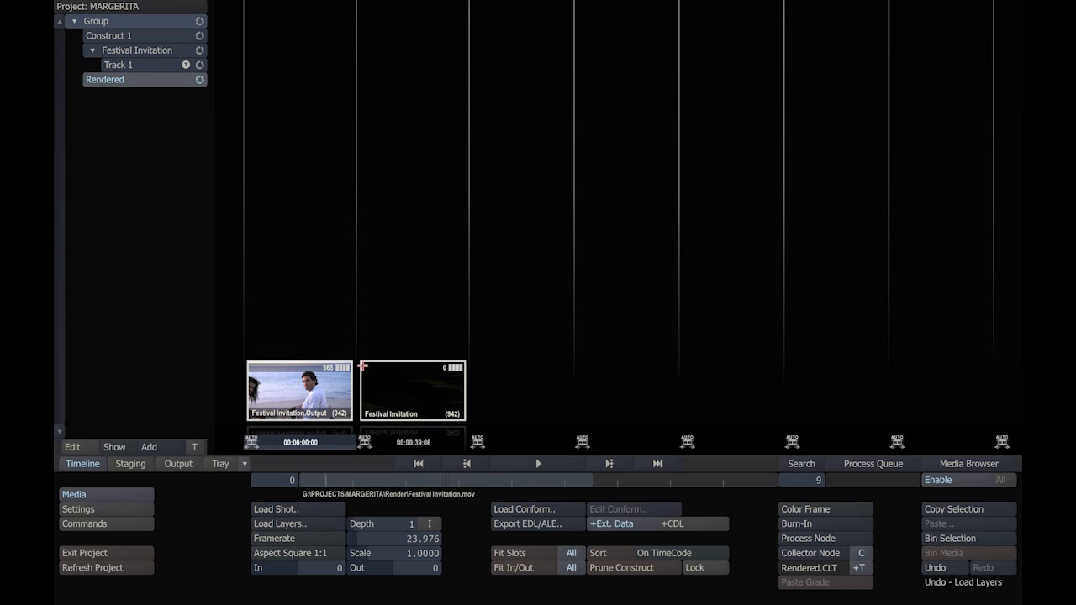
Step: Take the Festival Invitation.Output clip out of the first slot of the Rendered construct and exit the project
right_click(309, 394)
click(309, 391)
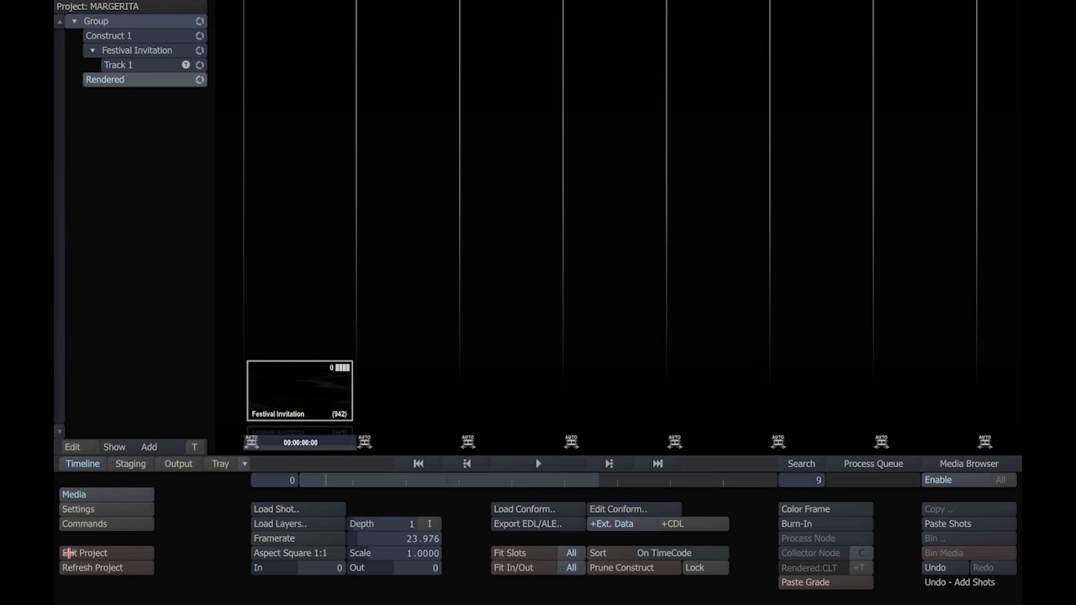
click(69, 553)
click(71, 553)
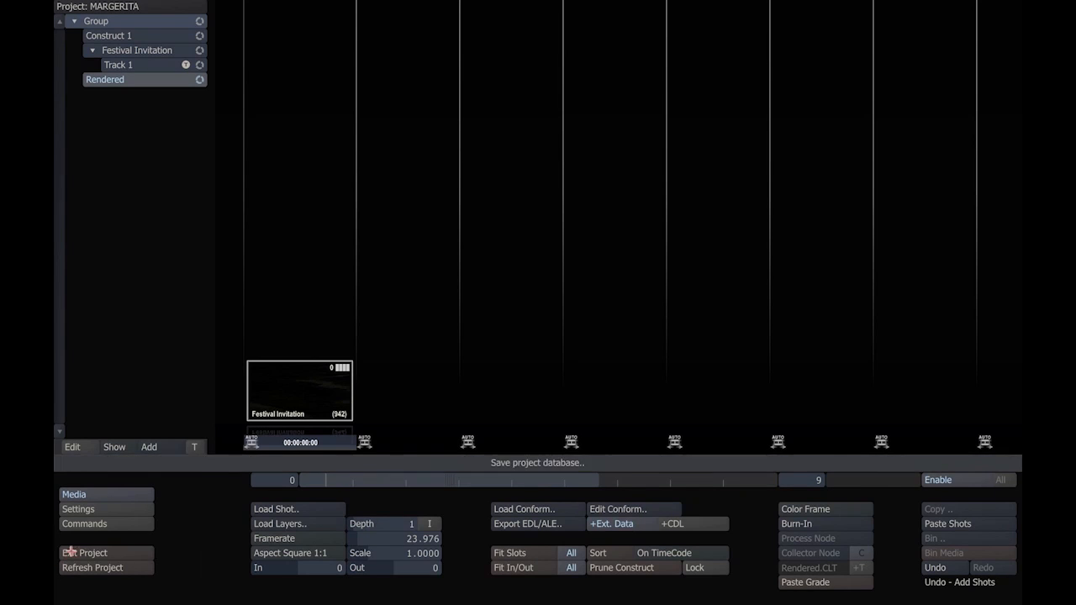